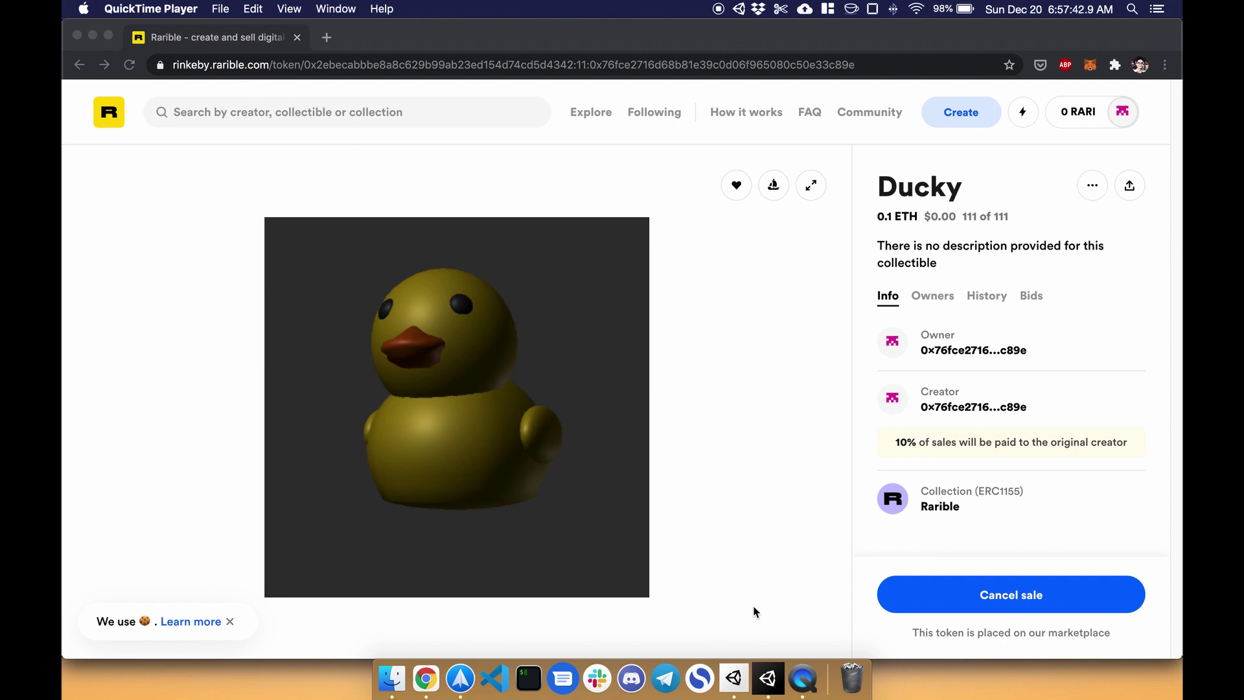
Step: Check Ducky's balance in the Unity game, then go back to Rarible's collectibles list
{"action": "left_click", "coordinate": [772, 670]}
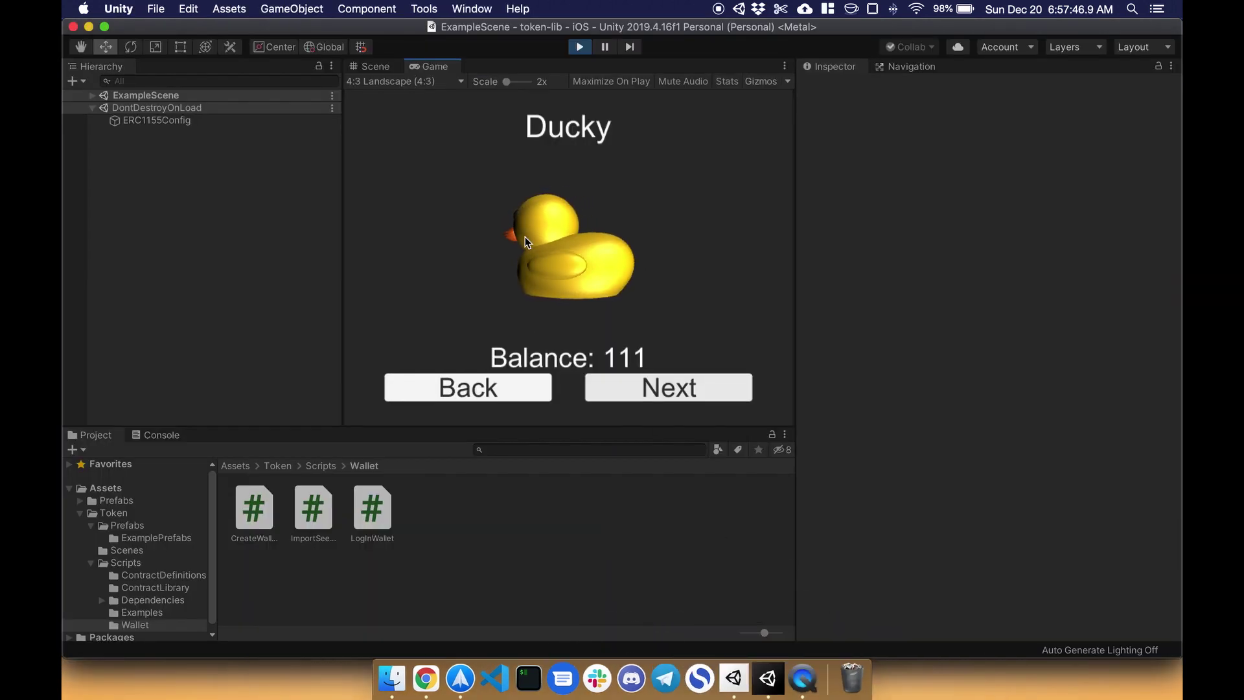
{"action": "left_click", "coordinate": [426, 648]}
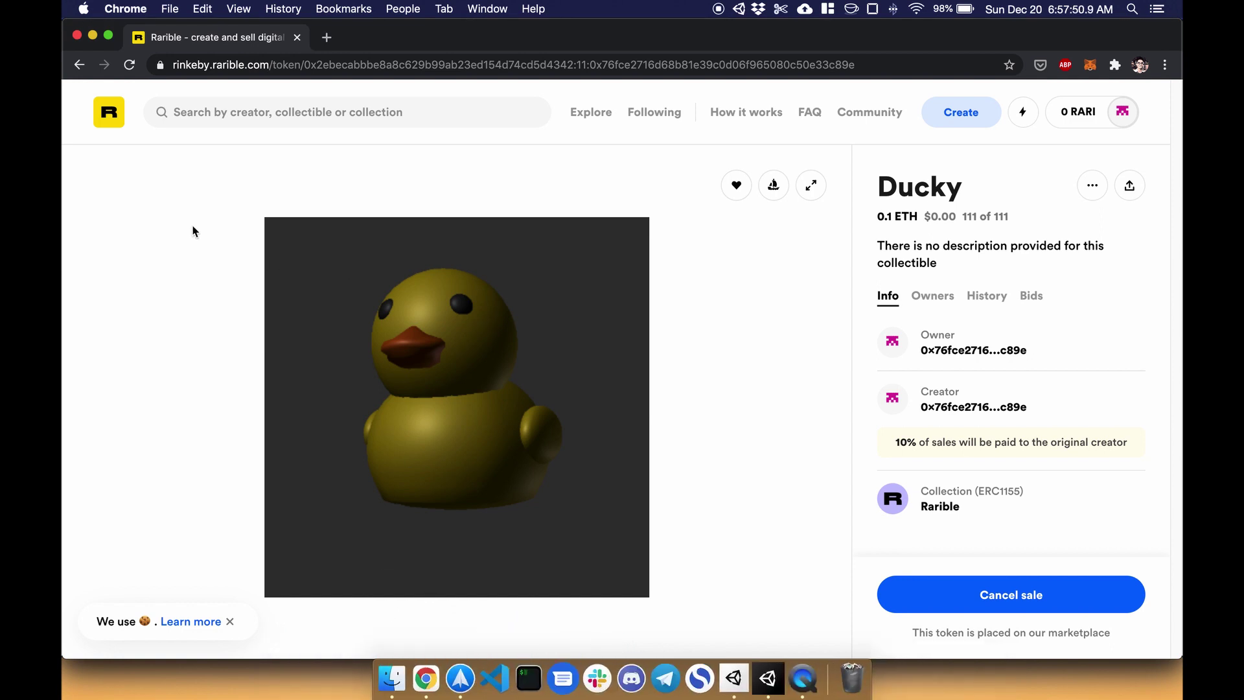
{"action": "left_click", "coordinate": [79, 66]}
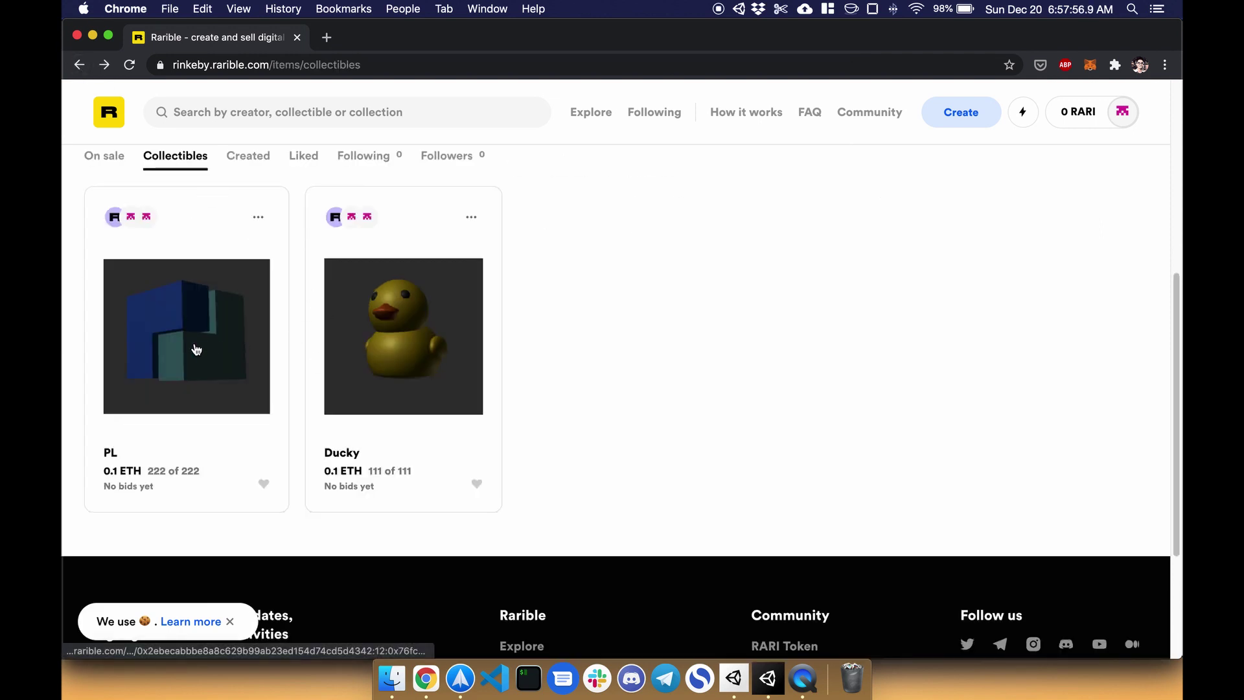
Step: Start a new Multiple-edition collectible from Rarible's Create page
{"action": "scroll", "coordinate": [615, 377], "scroll_direction": "up", "scroll_amount": 2}
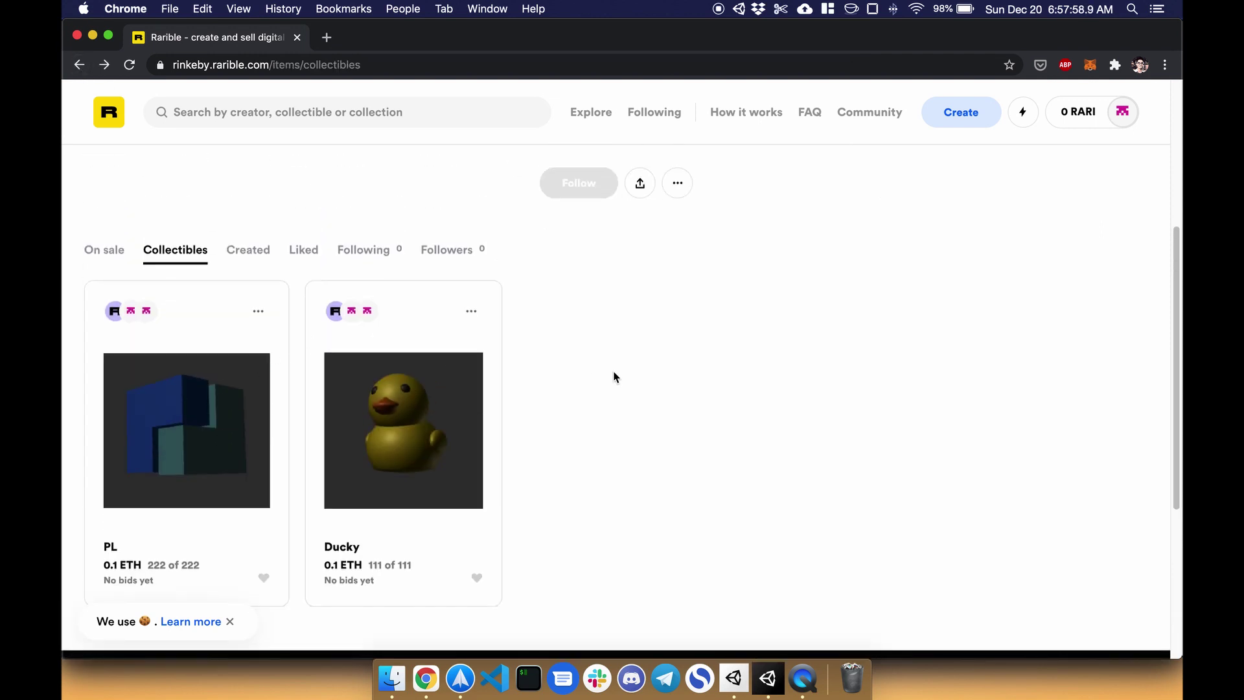
{"action": "left_click", "coordinate": [961, 115]}
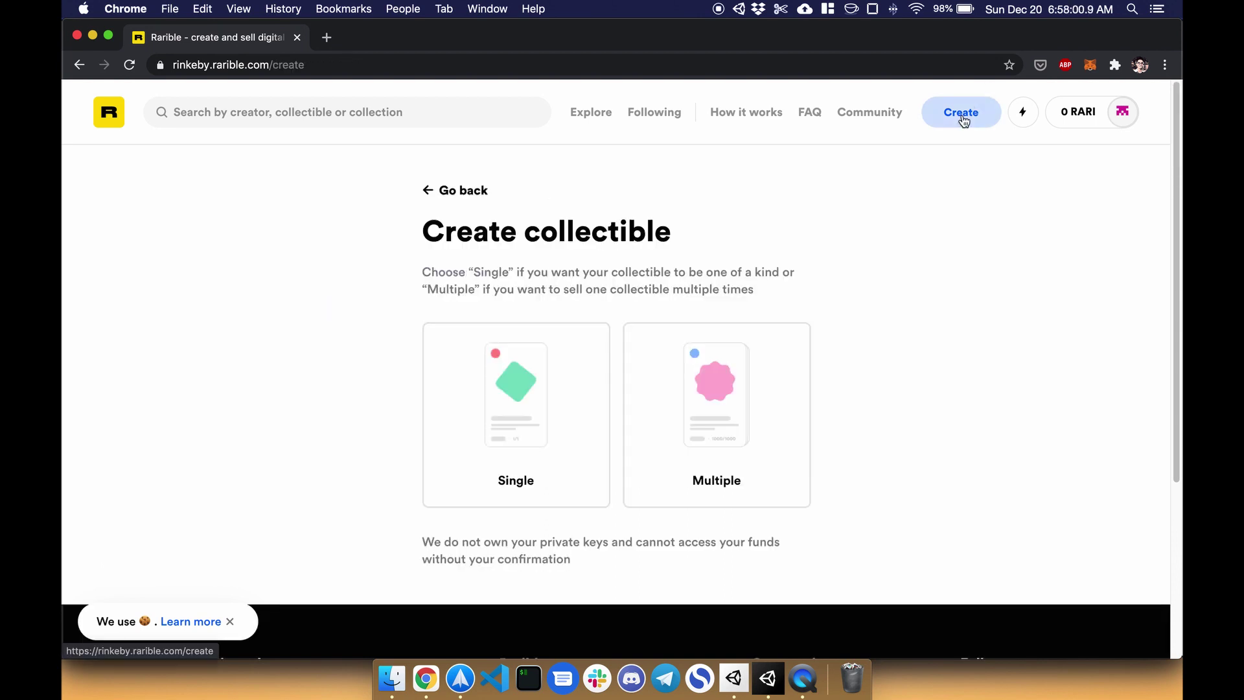
{"action": "left_click", "coordinate": [717, 406]}
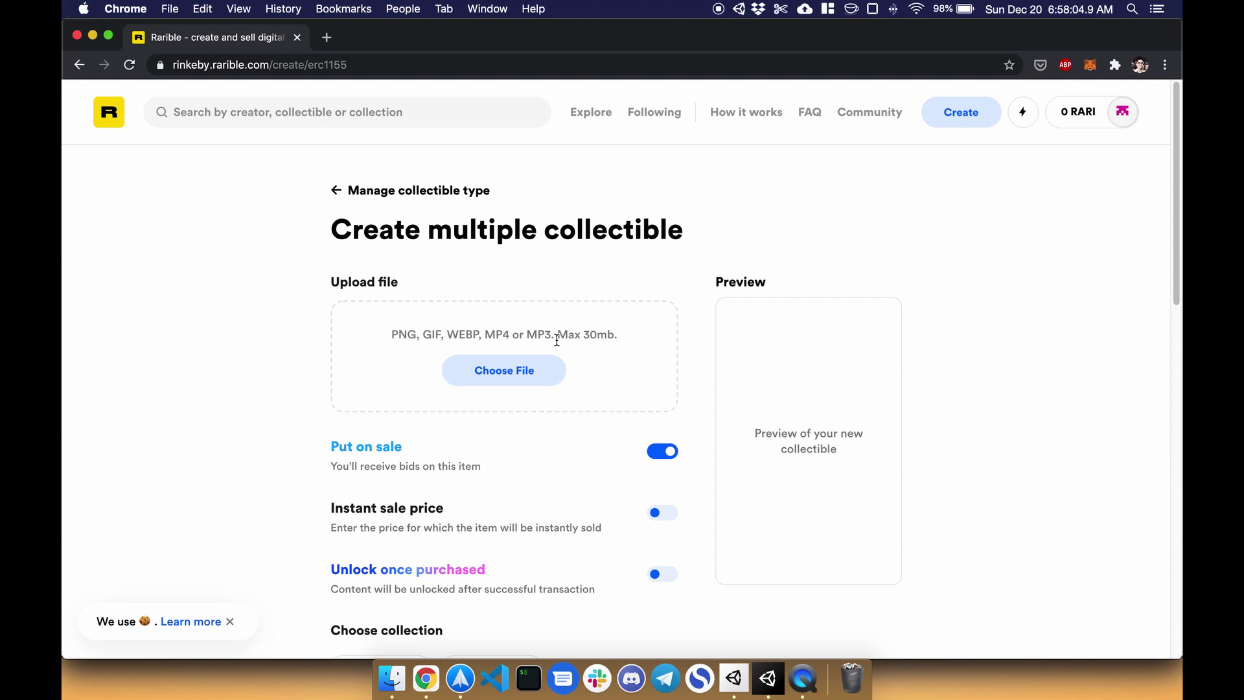
Step: Upload the Desktop's fox image as the collectible's artwork and scroll down the form
{"action": "left_click", "coordinate": [510, 376]}
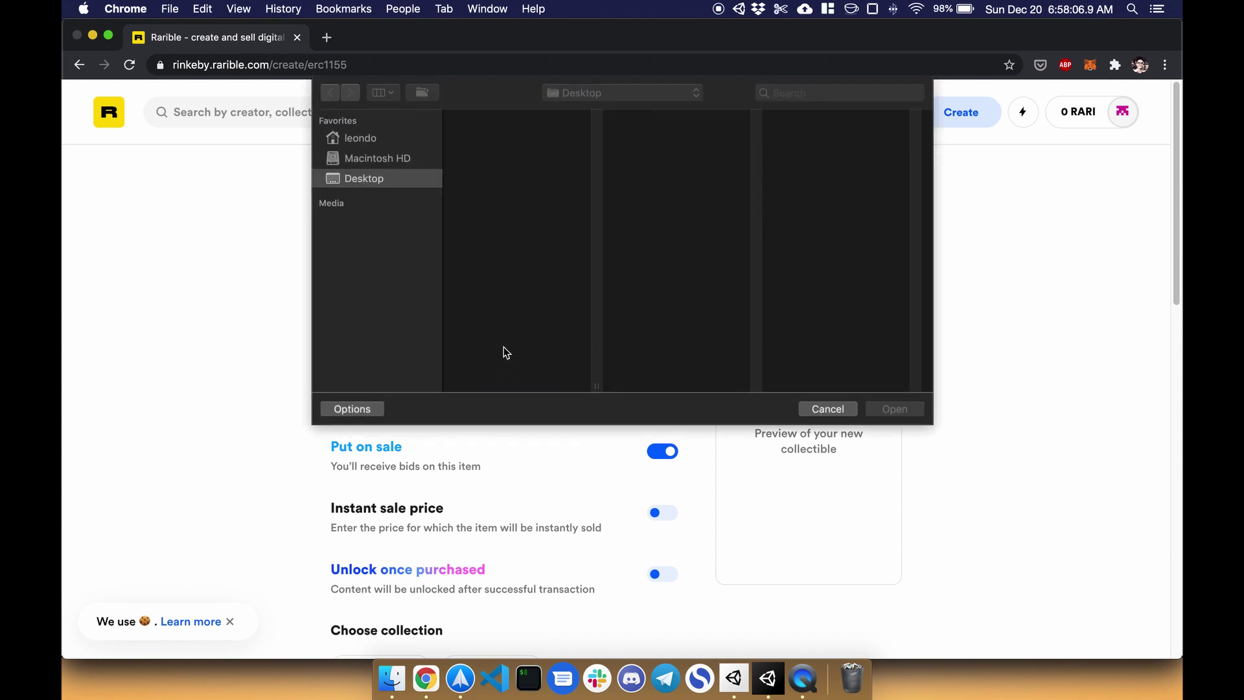
{"action": "left_click", "coordinate": [473, 117]}
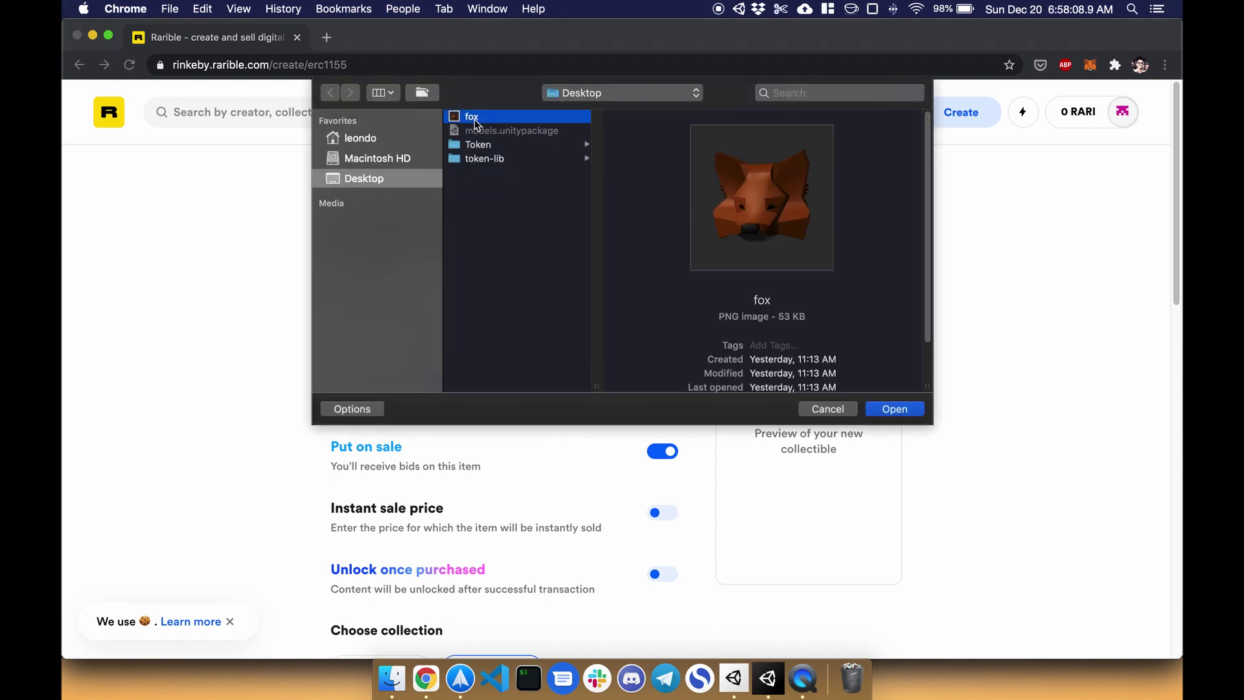
{"action": "left_click", "coordinate": [901, 409]}
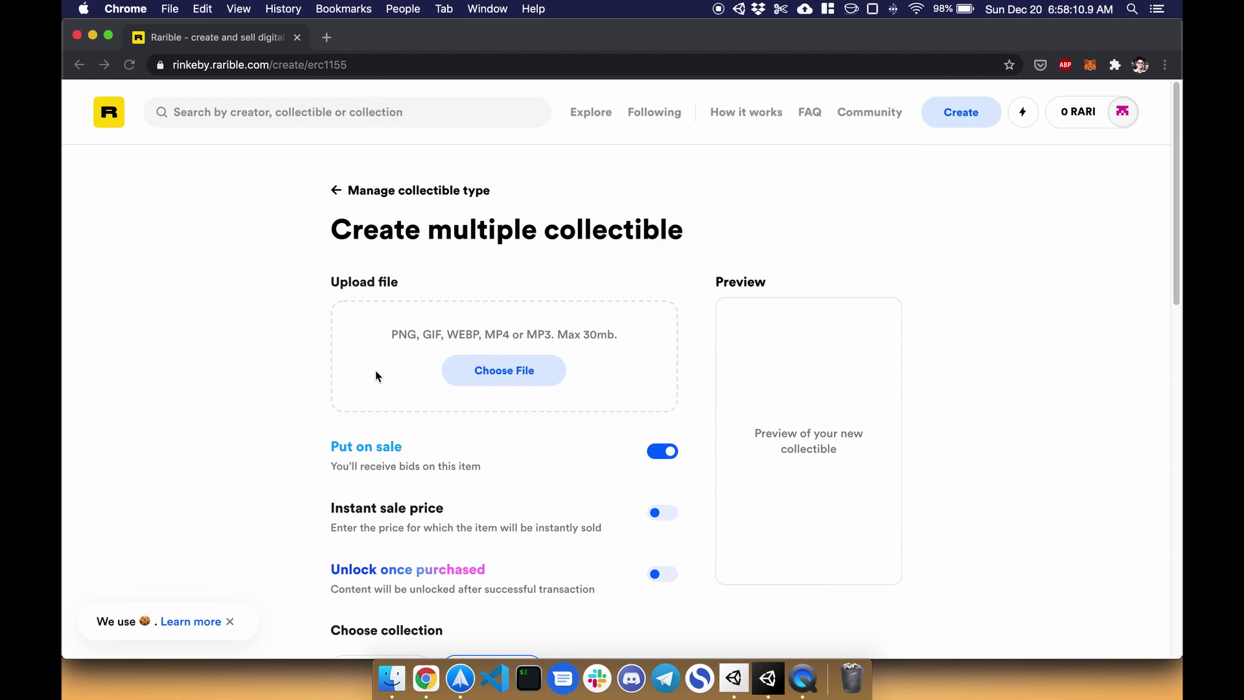
{"action": "scroll", "coordinate": [271, 376], "scroll_direction": "down", "scroll_amount": 1}
{"action": "scroll", "coordinate": [271, 376], "scroll_direction": "down", "scroll_amount": 2}
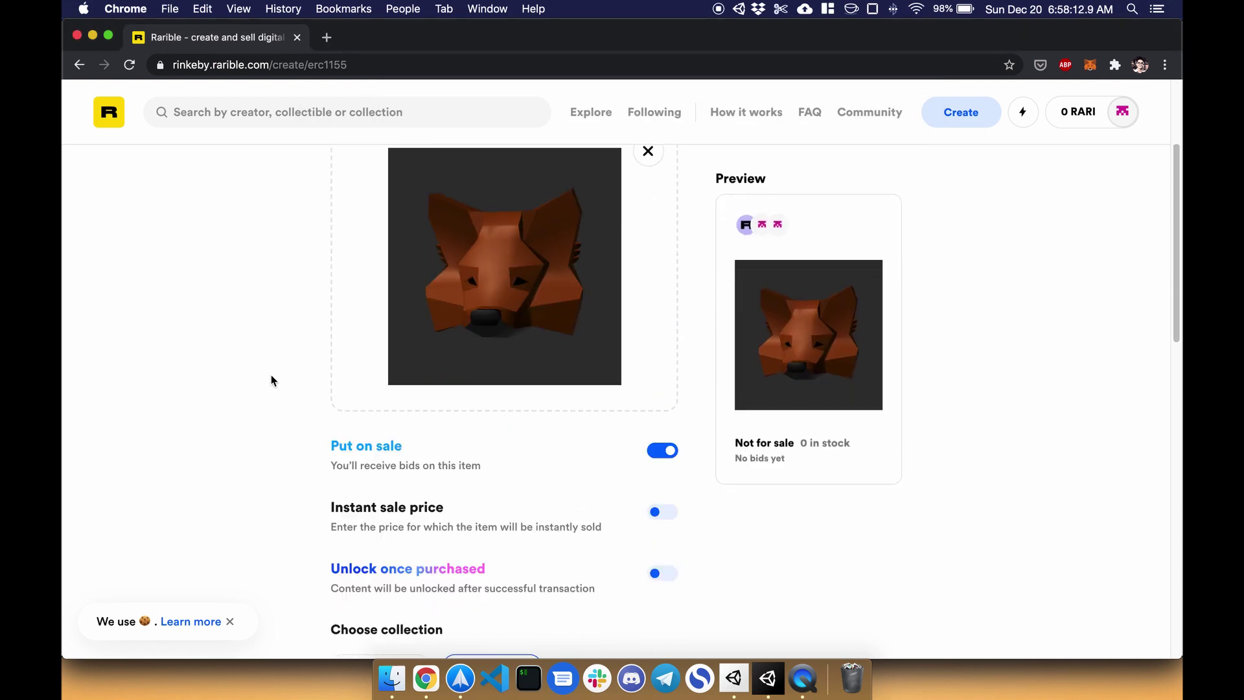
{"action": "scroll", "coordinate": [271, 376], "scroll_direction": "down", "scroll_amount": 2}
{"action": "scroll", "coordinate": [271, 376], "scroll_direction": "down", "scroll_amount": 1}
{"action": "scroll", "coordinate": [271, 376], "scroll_direction": "down", "scroll_amount": 2}
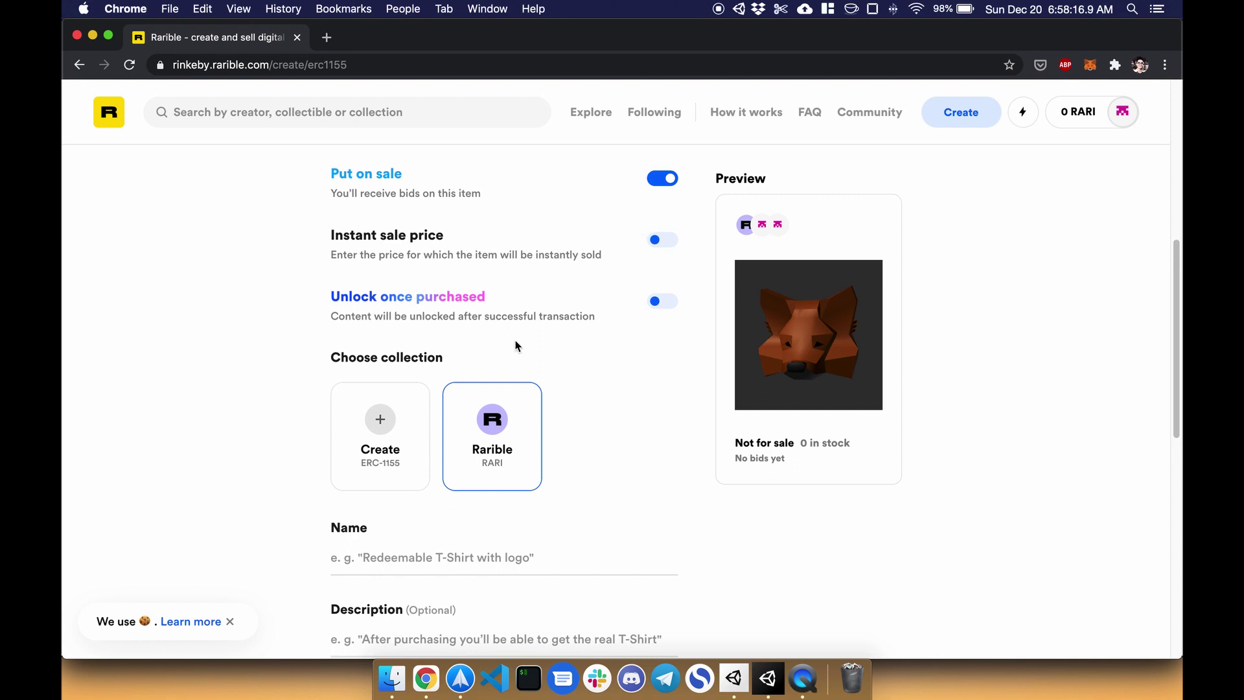
Step: Enable instant sale at 0.1 ETH, name it Fox Metamask, with 10% royalties and 321 copies
{"action": "left_click", "coordinate": [667, 241]}
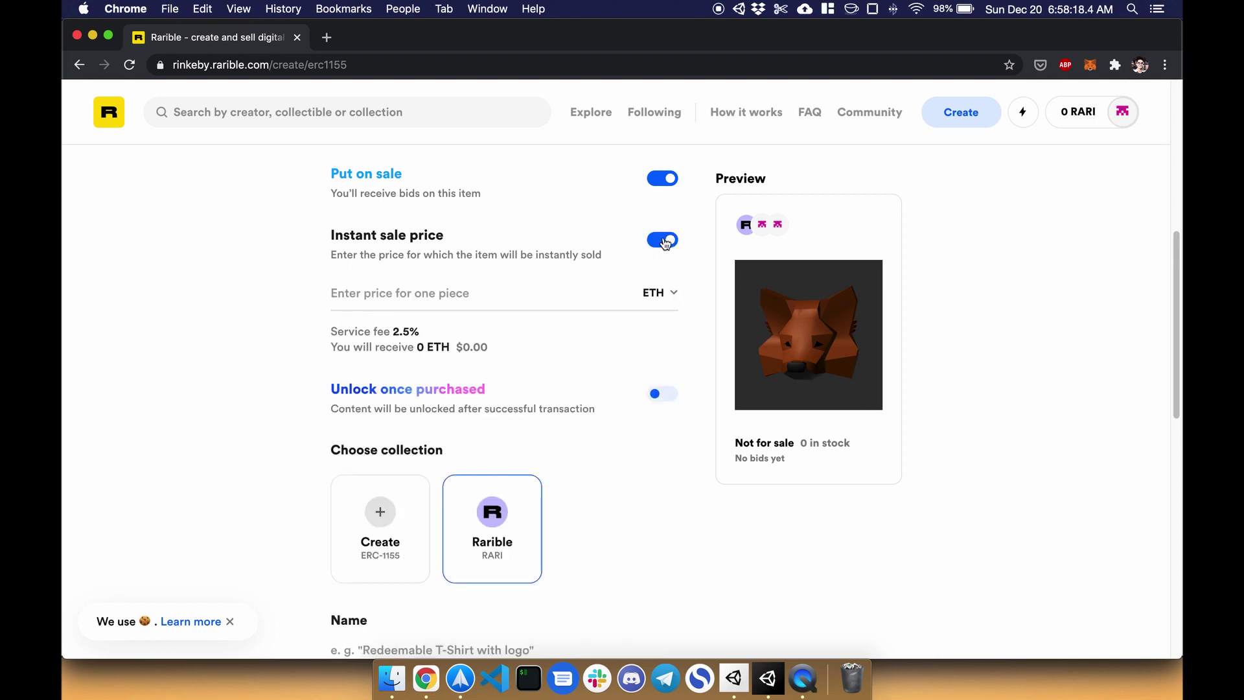
{"action": "left_click", "coordinate": [450, 298]}
{"action": "type", "text": "0.1"}
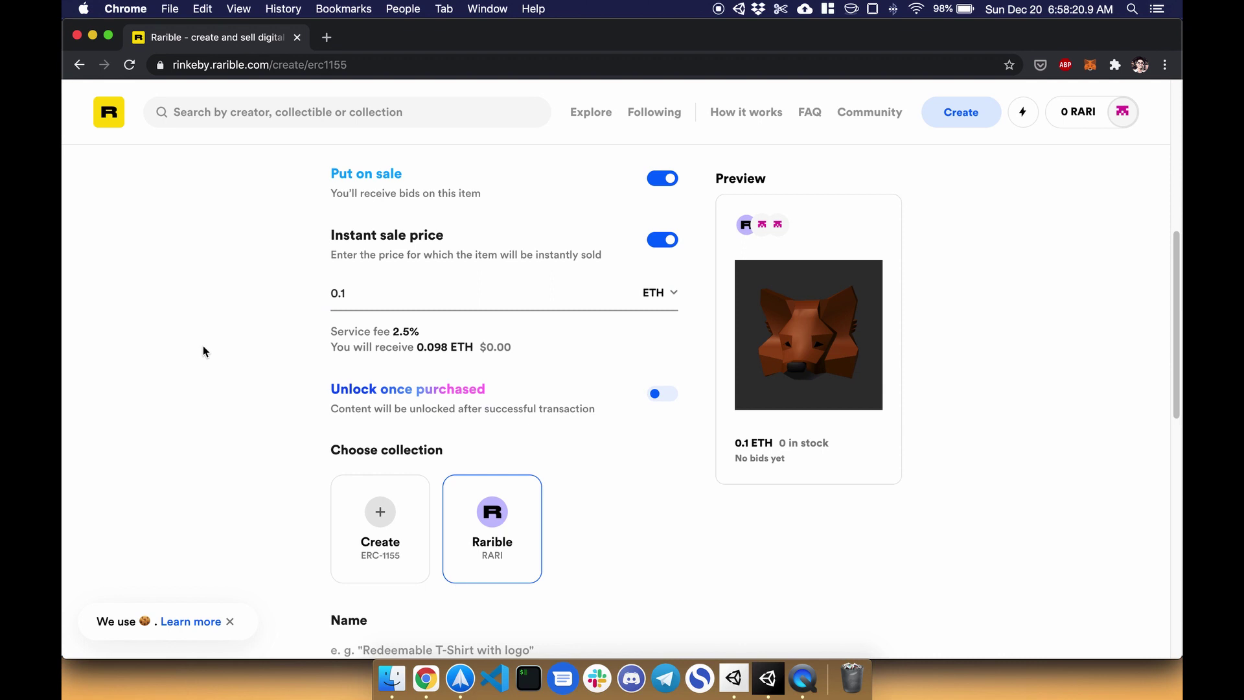
{"action": "scroll", "coordinate": [204, 351], "scroll_direction": "down", "scroll_amount": 5}
{"action": "left_click", "coordinate": [404, 331]}
{"action": "type", "text": "F"}
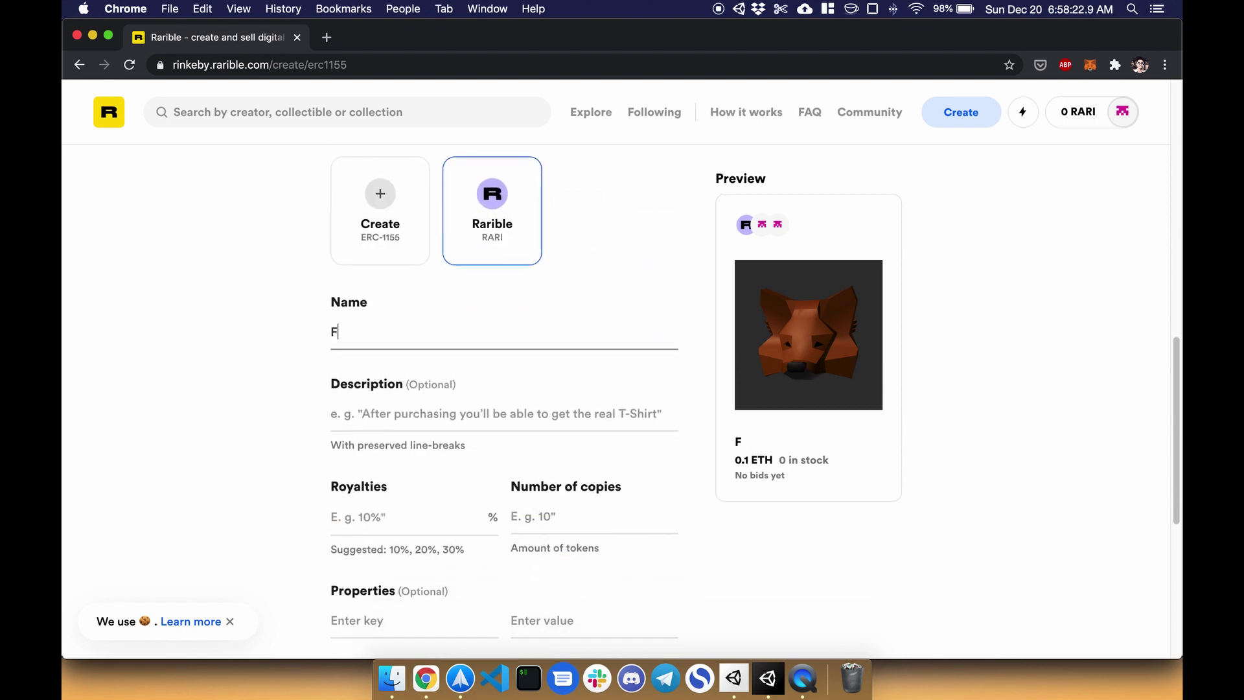
{"action": "type", "text": "ox Metamask"}
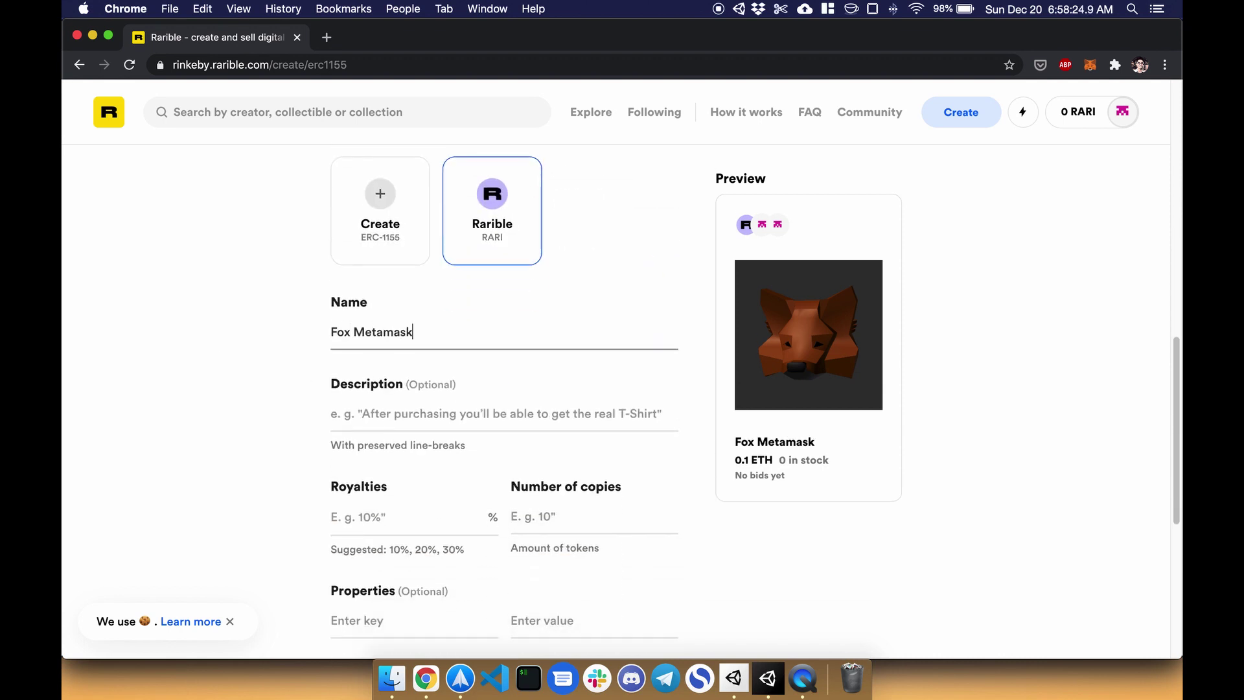
{"action": "scroll", "coordinate": [444, 355], "scroll_direction": "down", "scroll_amount": 3}
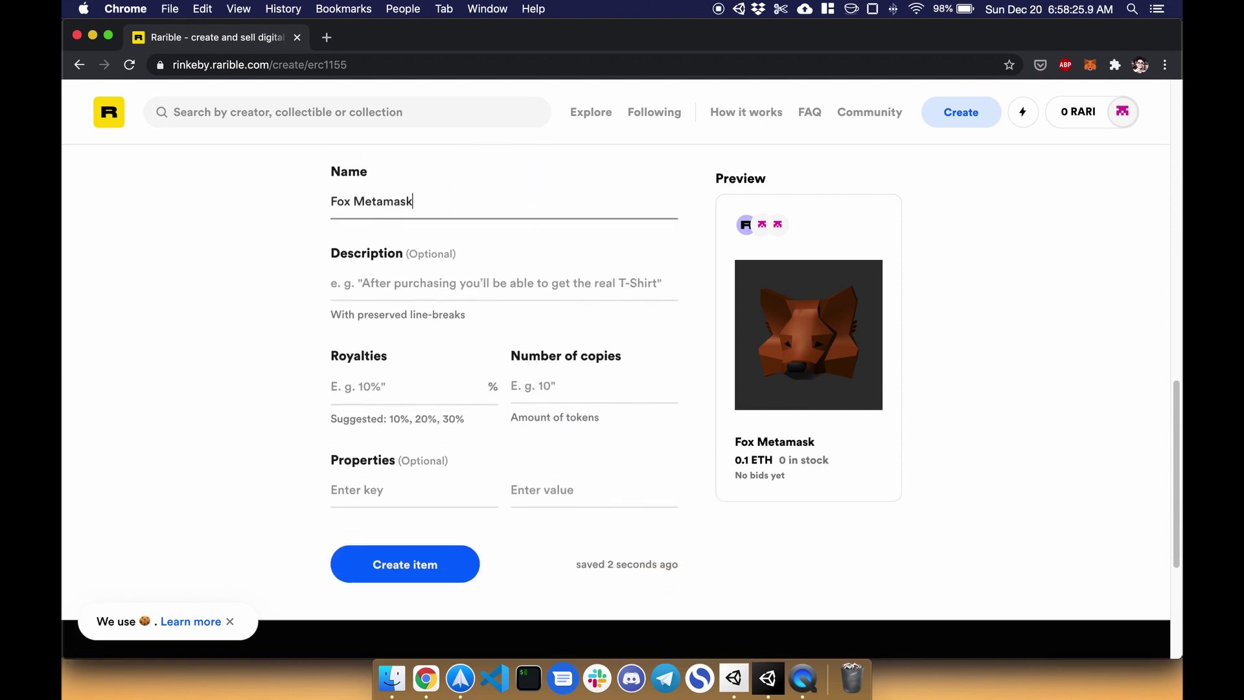
{"action": "left_click", "coordinate": [415, 383]}
{"action": "type", "text": "10"}
{"action": "key", "text": "Tab"}
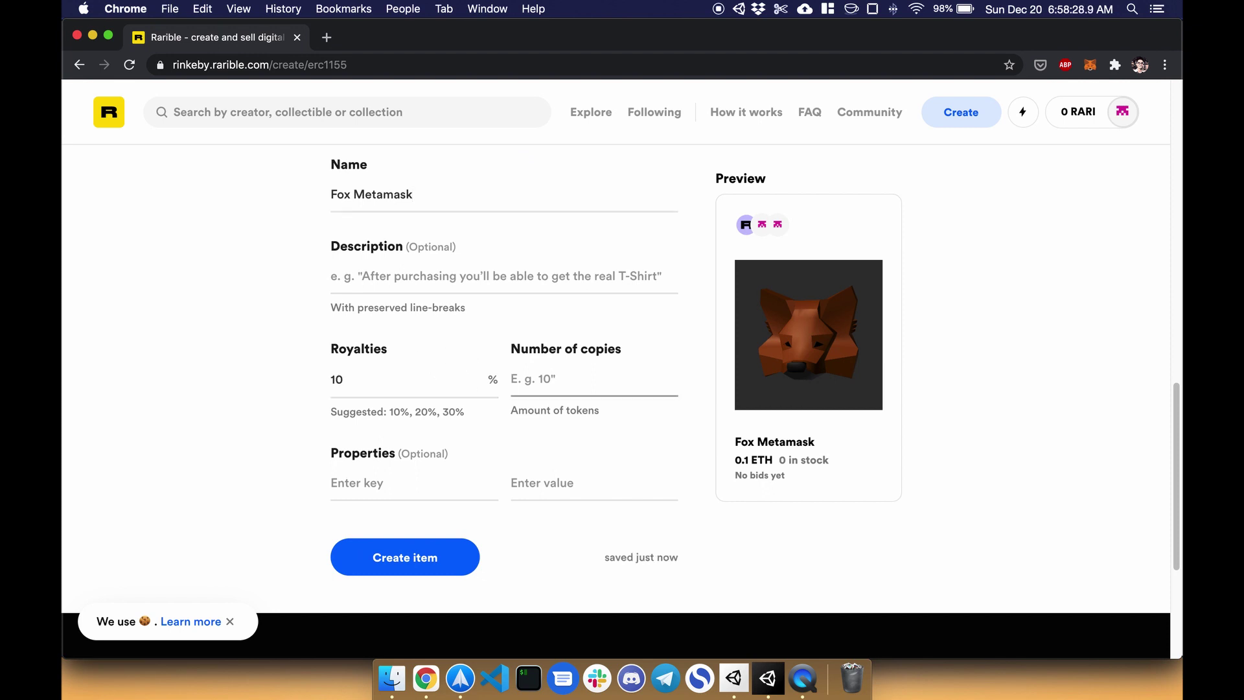
{"action": "type", "text": "321"}
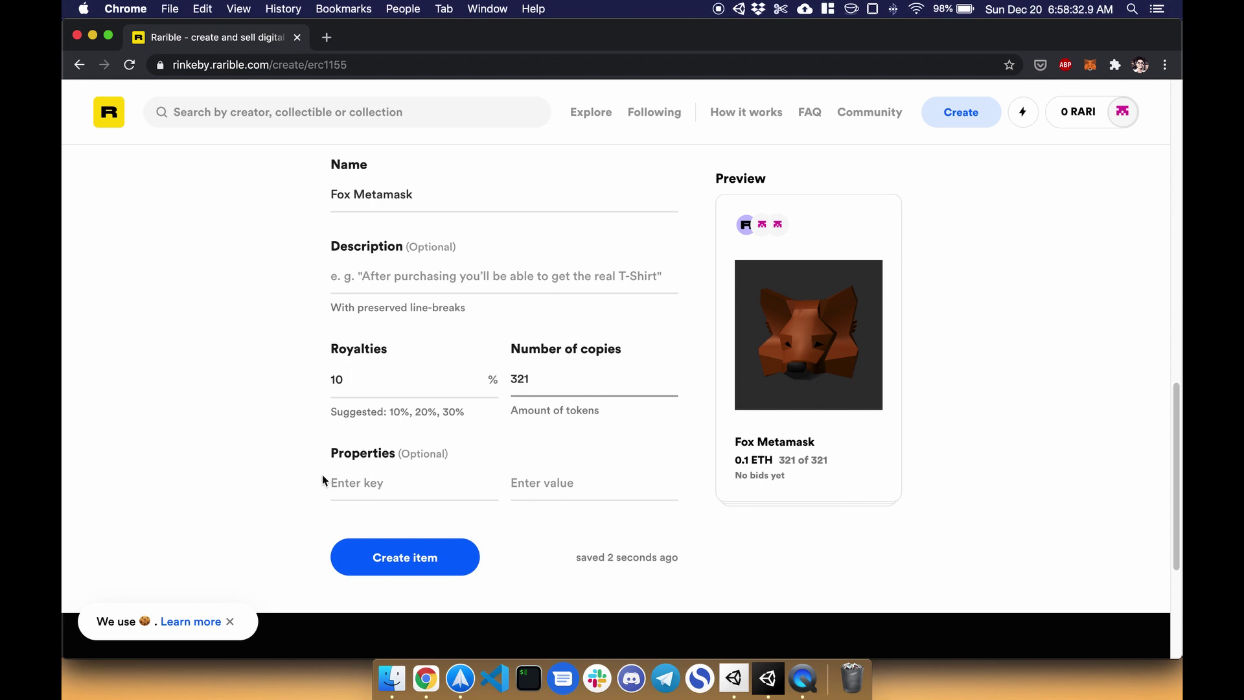
Step: Create the Fox Metamask item, confirm its minting in MetaMask, and sign the sell order
{"action": "left_click", "coordinate": [404, 561]}
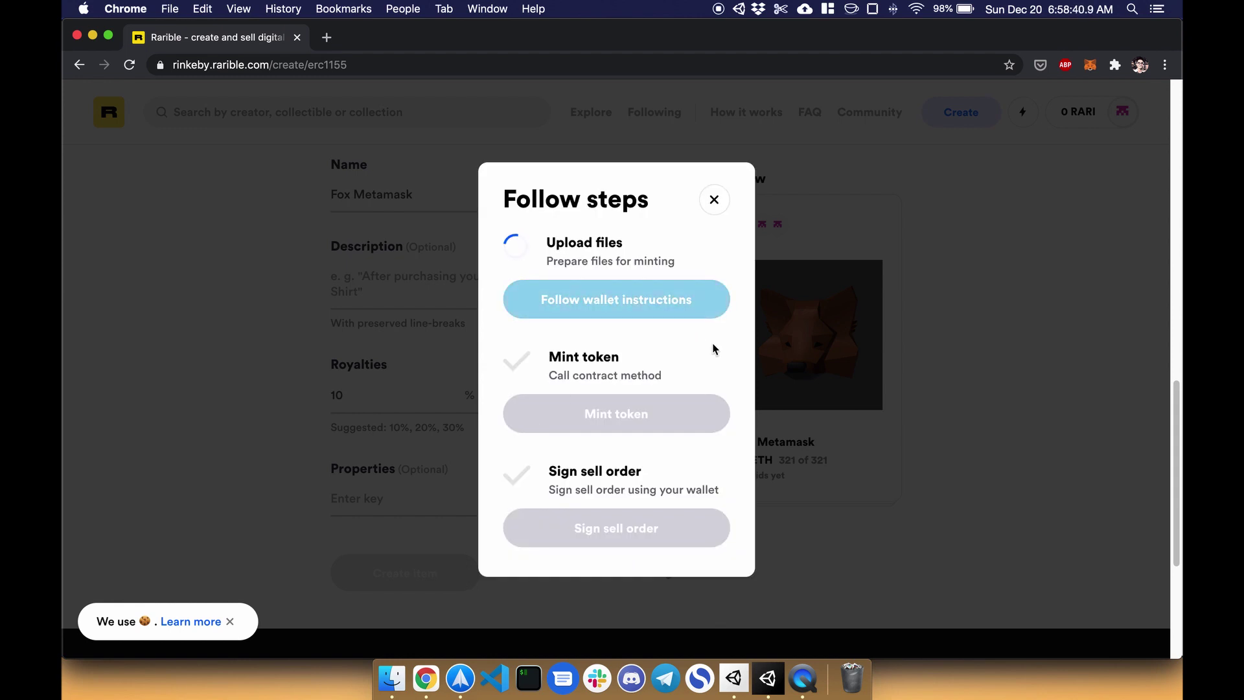
{"action": "left_click", "coordinate": [1091, 66]}
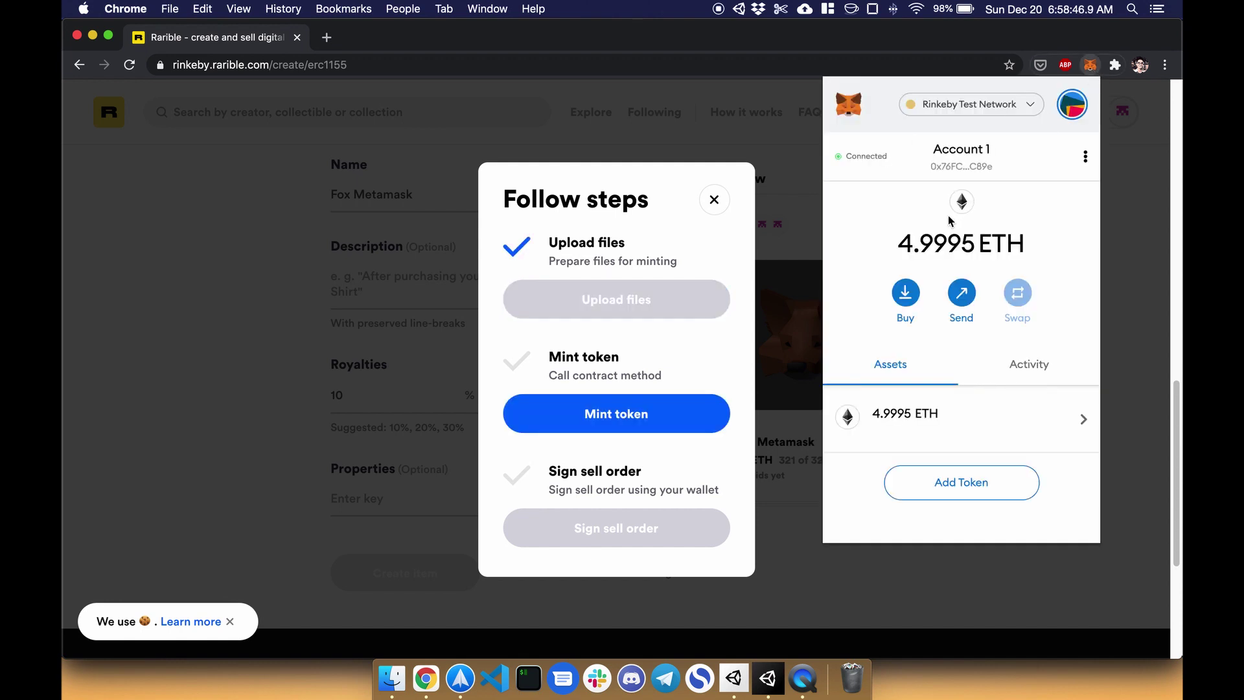
{"action": "left_click", "coordinate": [592, 418]}
{"action": "left_click", "coordinate": [624, 418]}
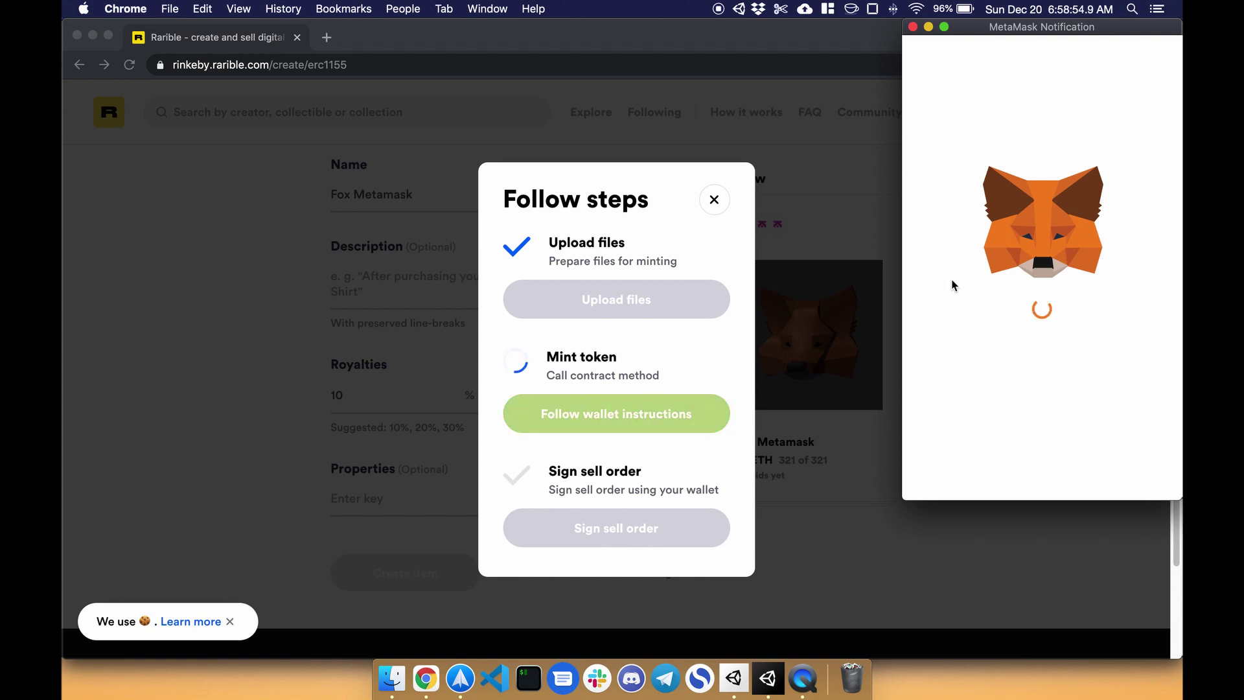
{"action": "left_click", "coordinate": [1105, 468]}
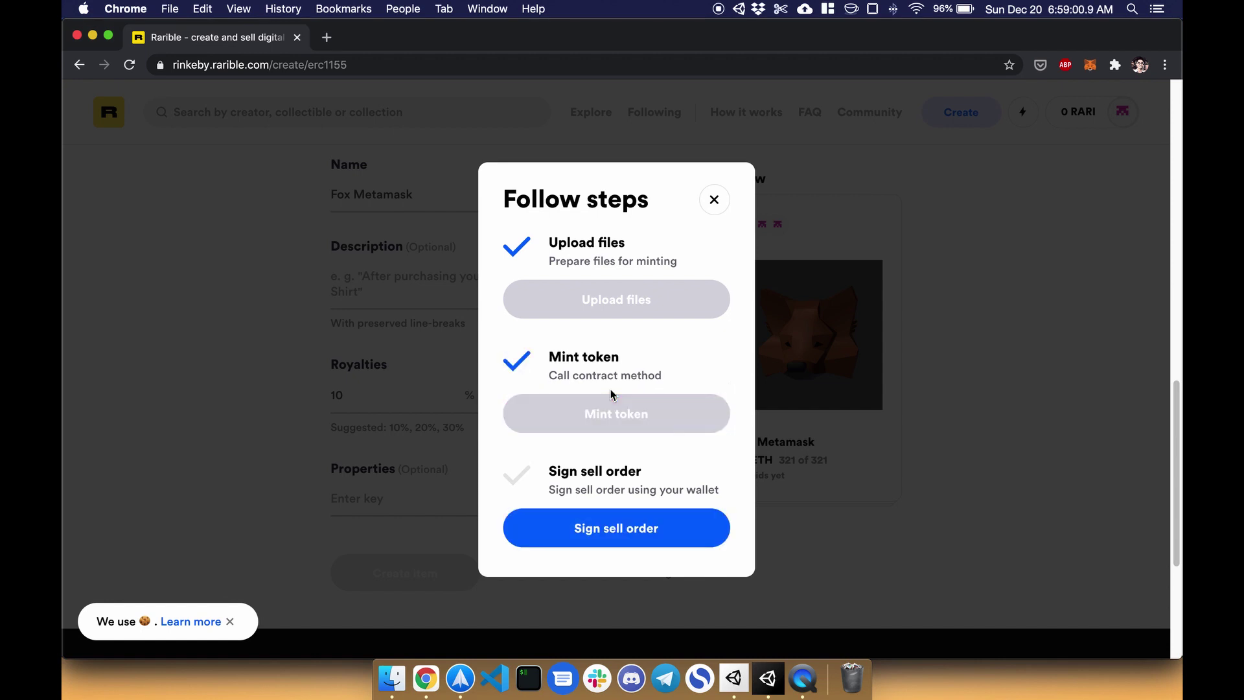
{"action": "left_click", "coordinate": [613, 528]}
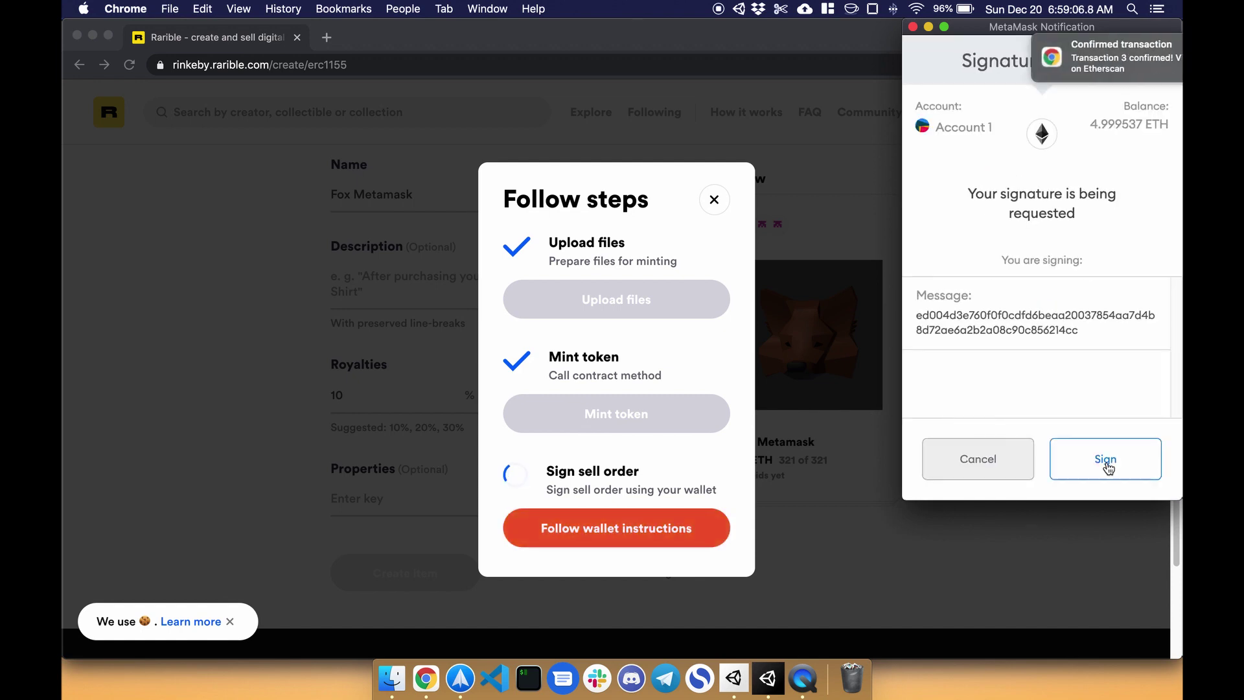
{"action": "left_click", "coordinate": [1106, 460]}
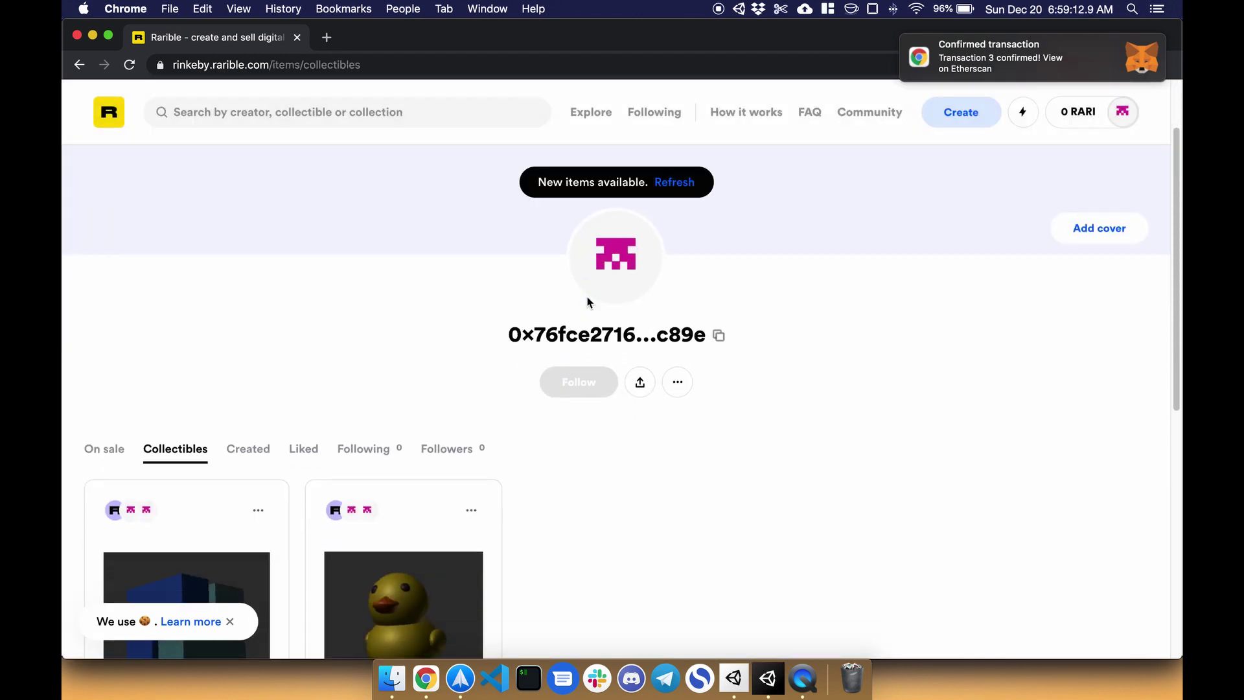
Step: Browse the owned PL and Ducky collectibles, open Ducky's page, then return to the Unity game
{"action": "scroll", "coordinate": [586, 300], "scroll_direction": "down", "scroll_amount": 4}
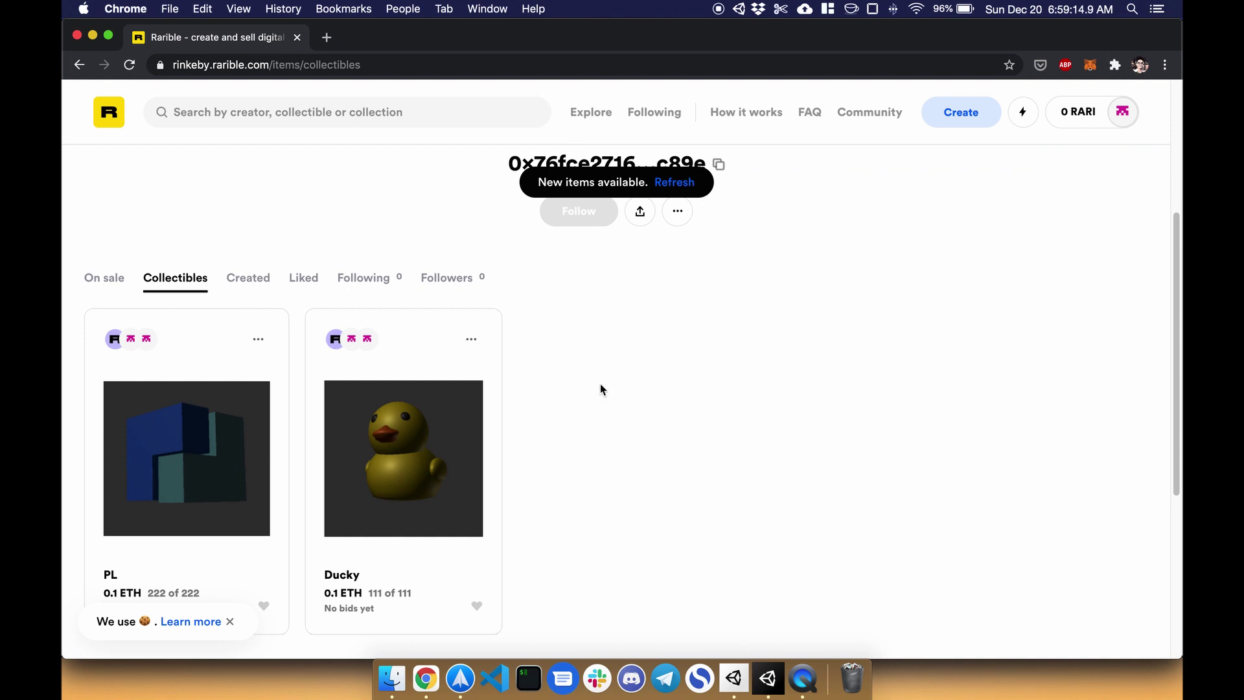
{"action": "scroll", "coordinate": [600, 387], "scroll_direction": "down", "scroll_amount": 2}
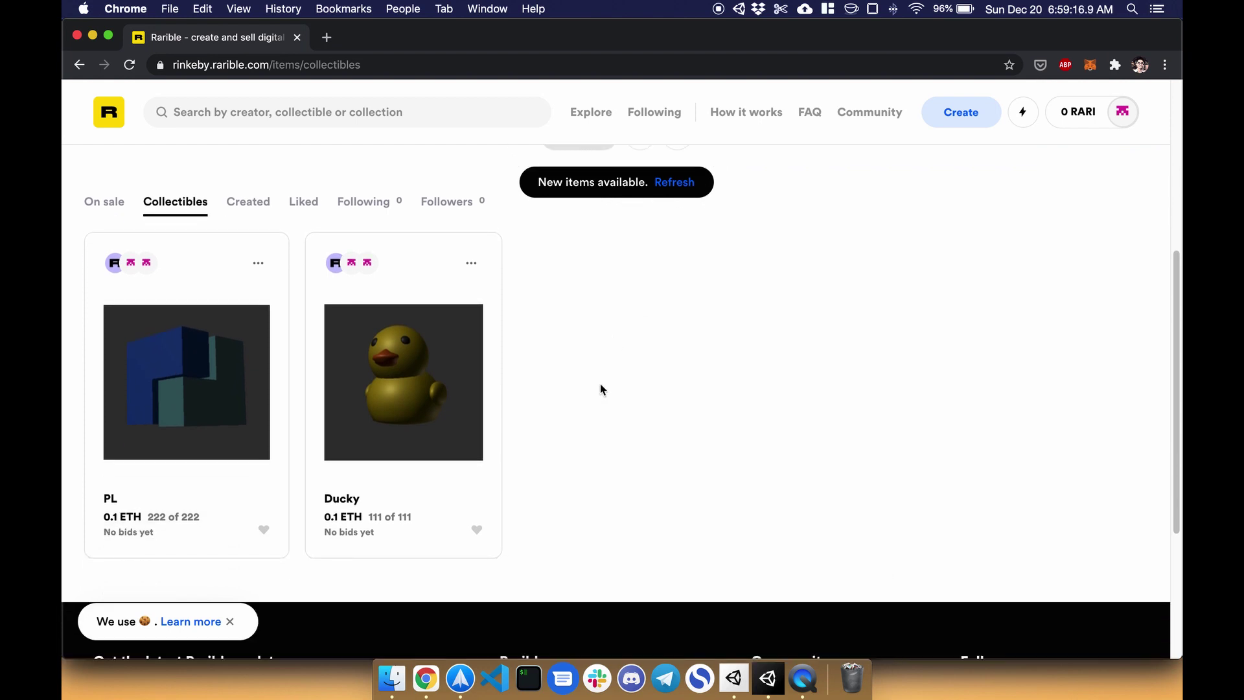
{"action": "left_click", "coordinate": [376, 382]}
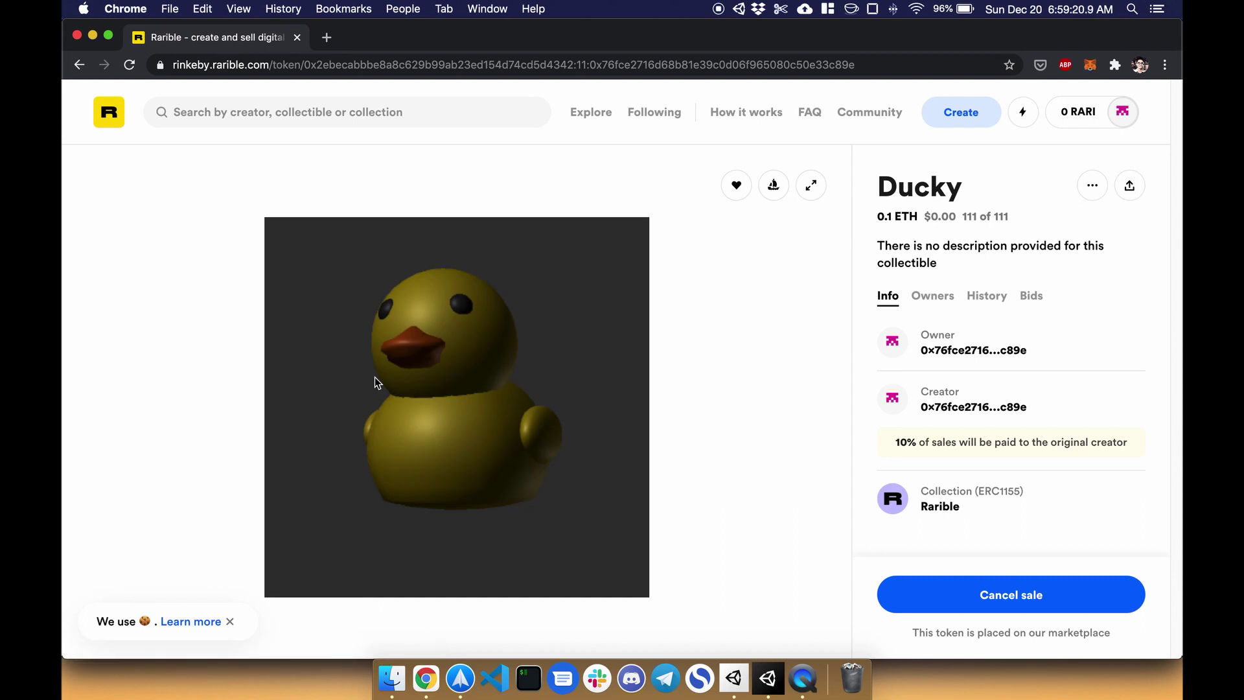
{"action": "left_click", "coordinate": [766, 674]}
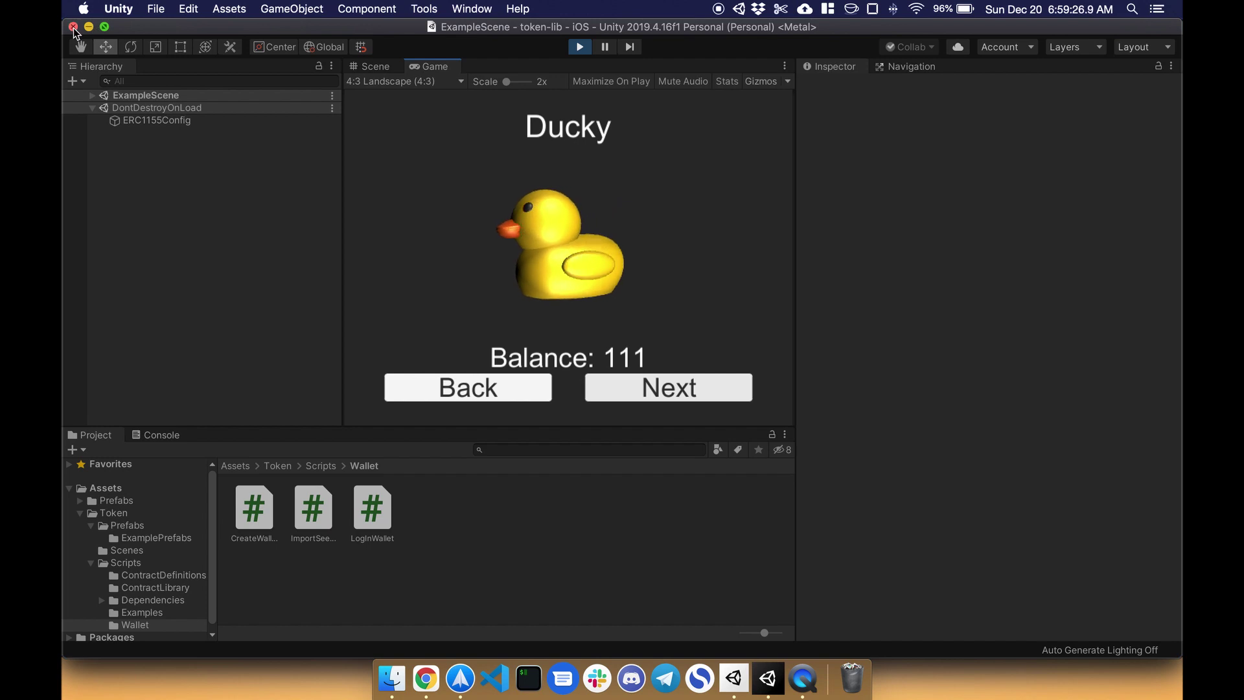
Step: Close the old editor and create a 3D project named exampleproejct from Unity Hub
{"action": "left_click", "coordinate": [72, 28]}
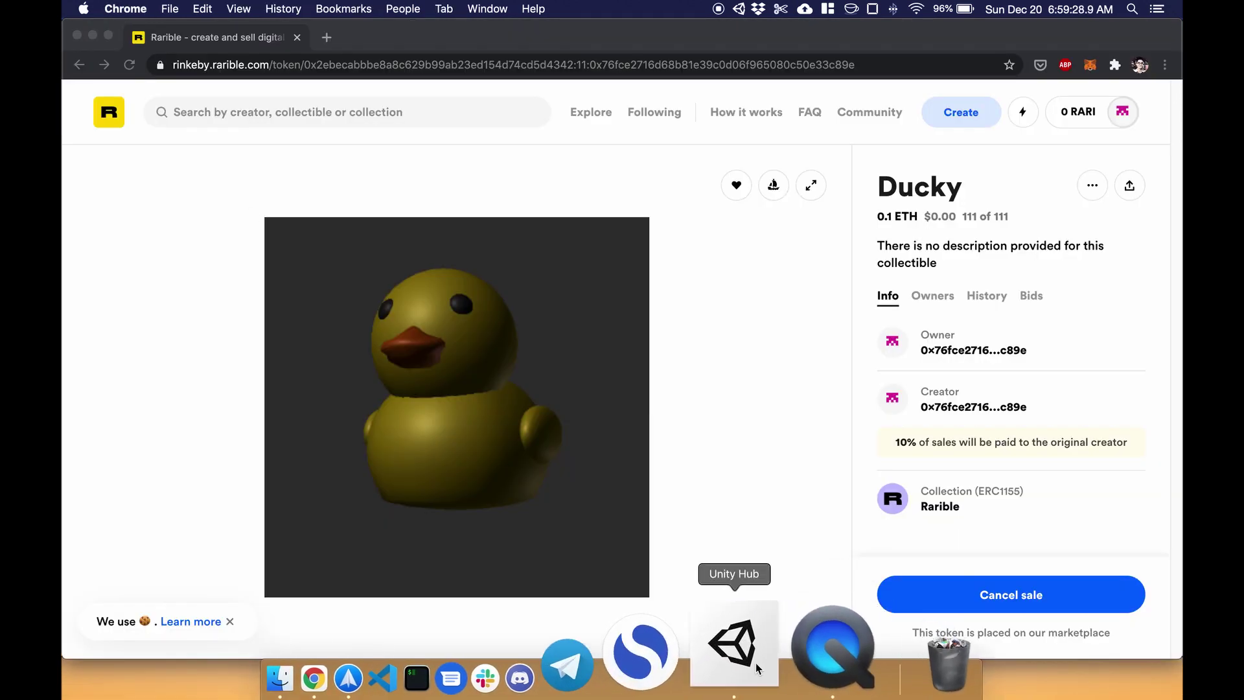
{"action": "left_click", "coordinate": [739, 648]}
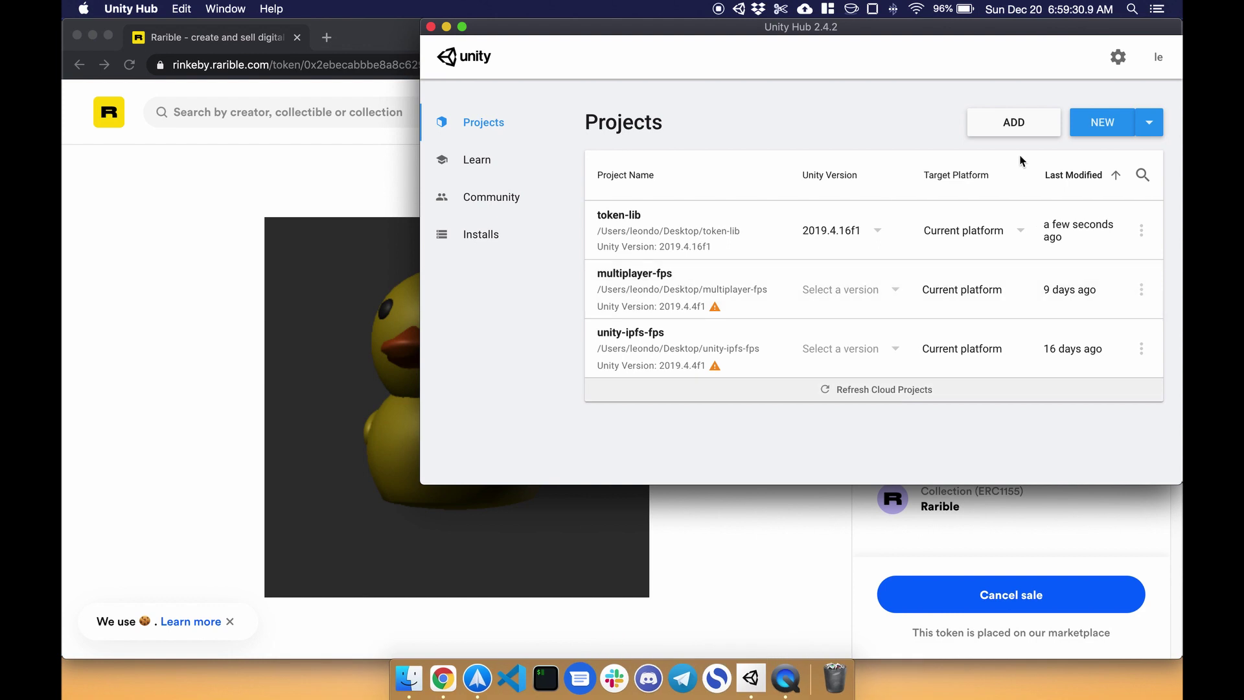
{"action": "left_click", "coordinate": [1087, 130]}
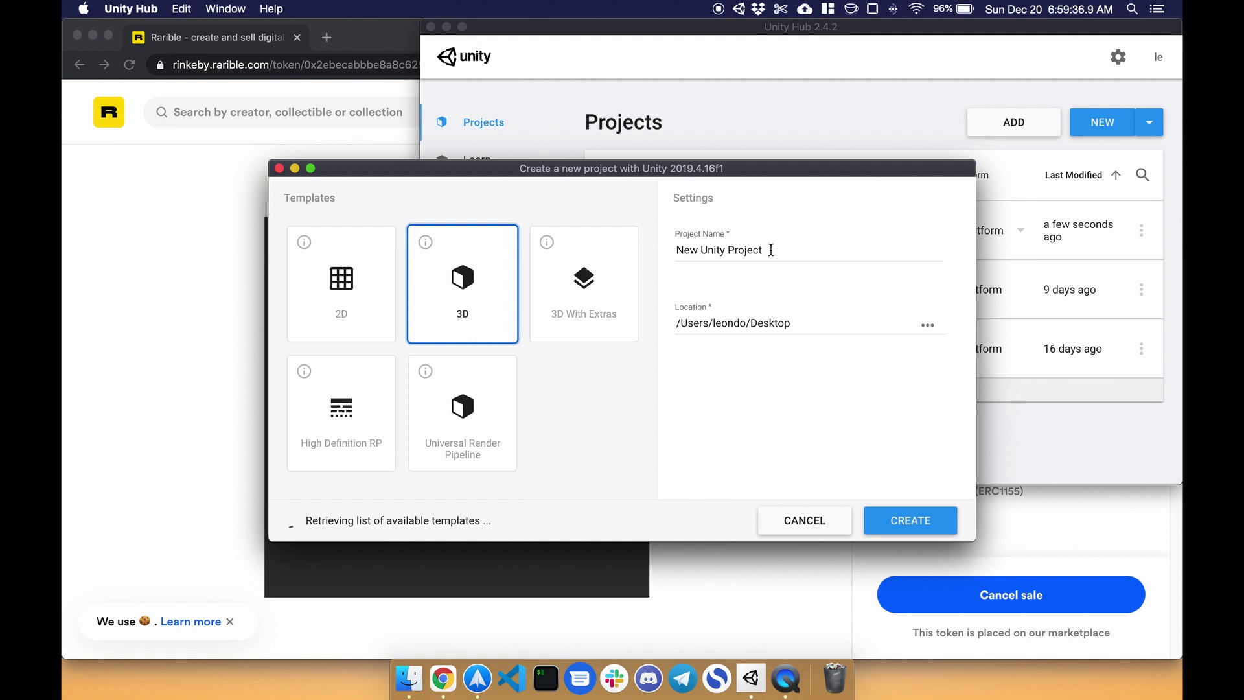
{"action": "left_click_drag", "start_coordinate": [770, 250], "coordinate": [592, 255]}
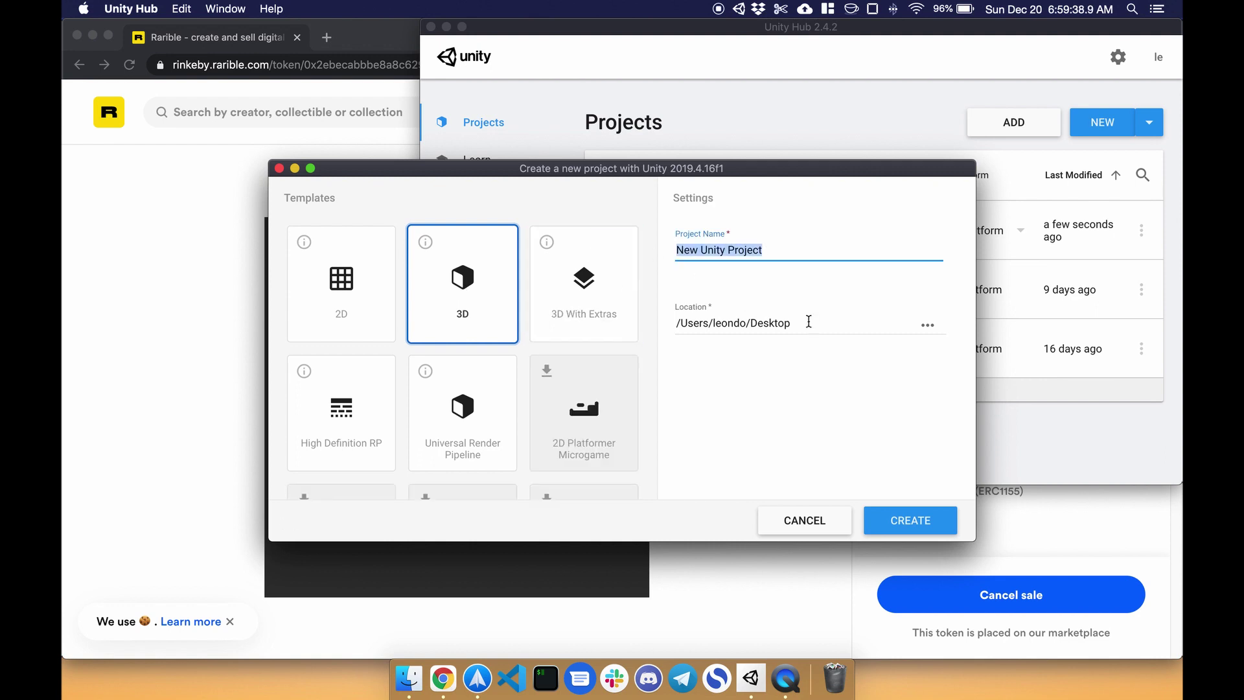
{"action": "type", "text": "exampleproejct"}
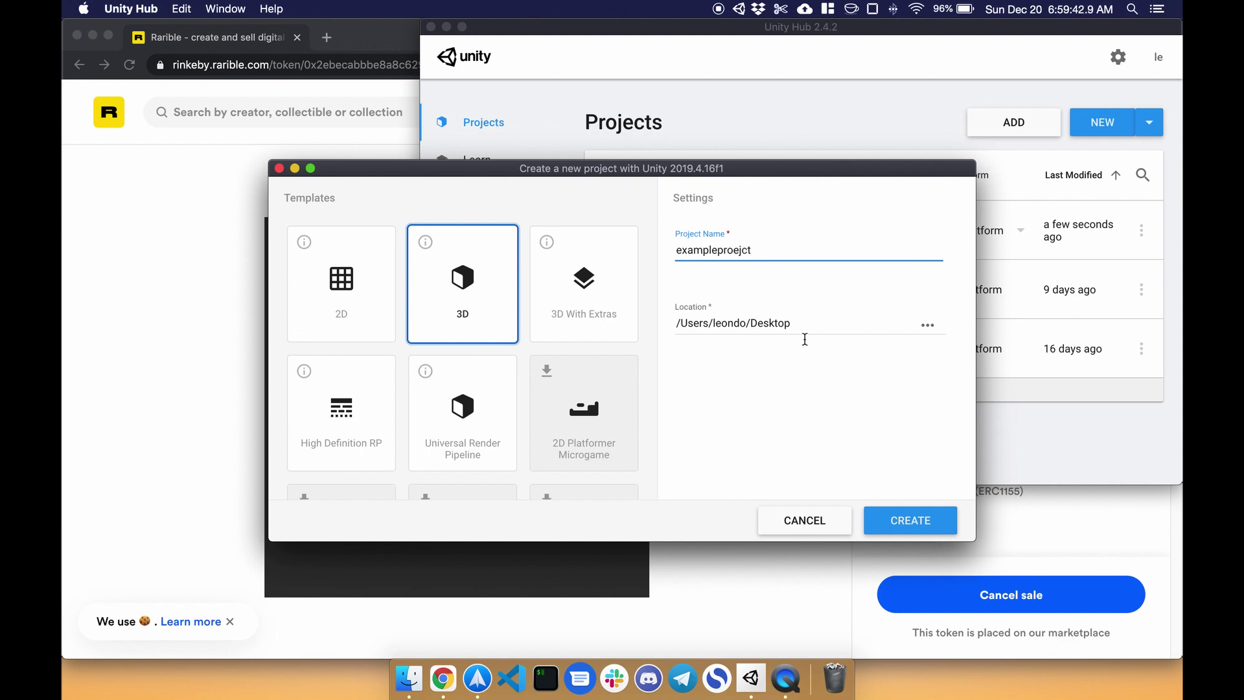
{"action": "left_click", "coordinate": [903, 535]}
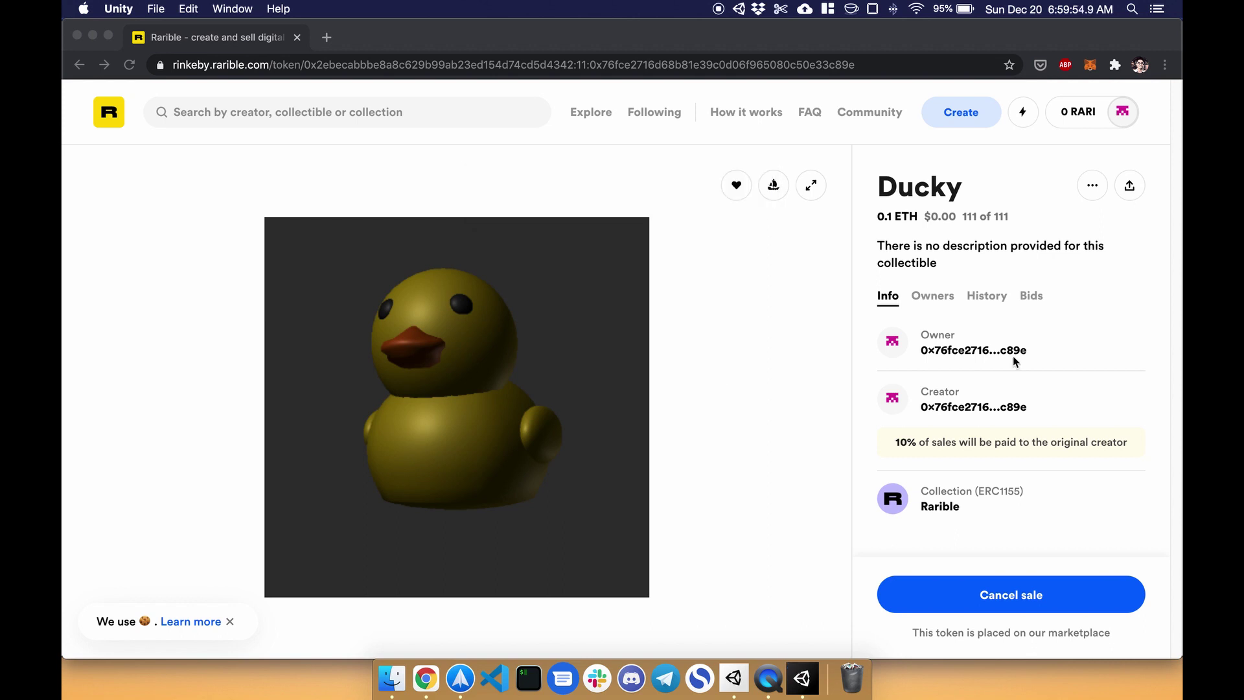
Step: Narrow the Chrome window to expose the desktop's models package and project folders
{"action": "left_click_drag", "start_coordinate": [1182, 418], "coordinate": [1070, 419]}
{"action": "left_click", "coordinate": [1112, 483]}
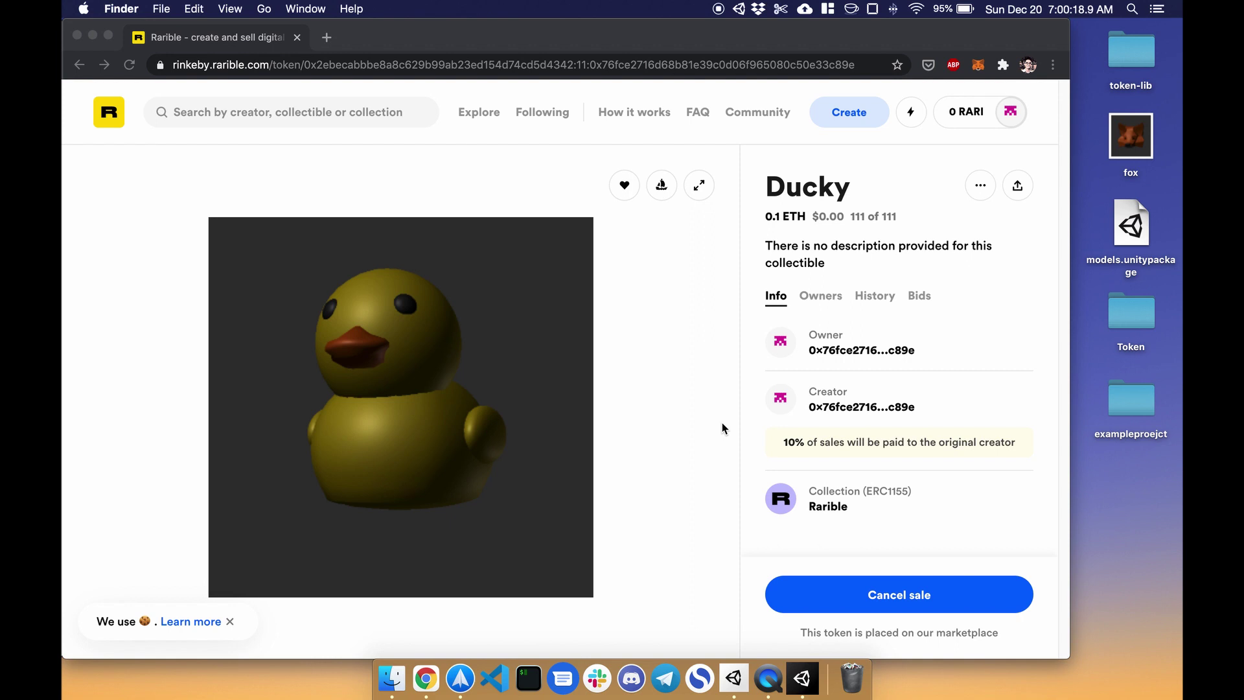
Step: Import the full models.unitypackage from the desktop into exampleproejct
{"action": "left_click", "coordinate": [803, 676]}
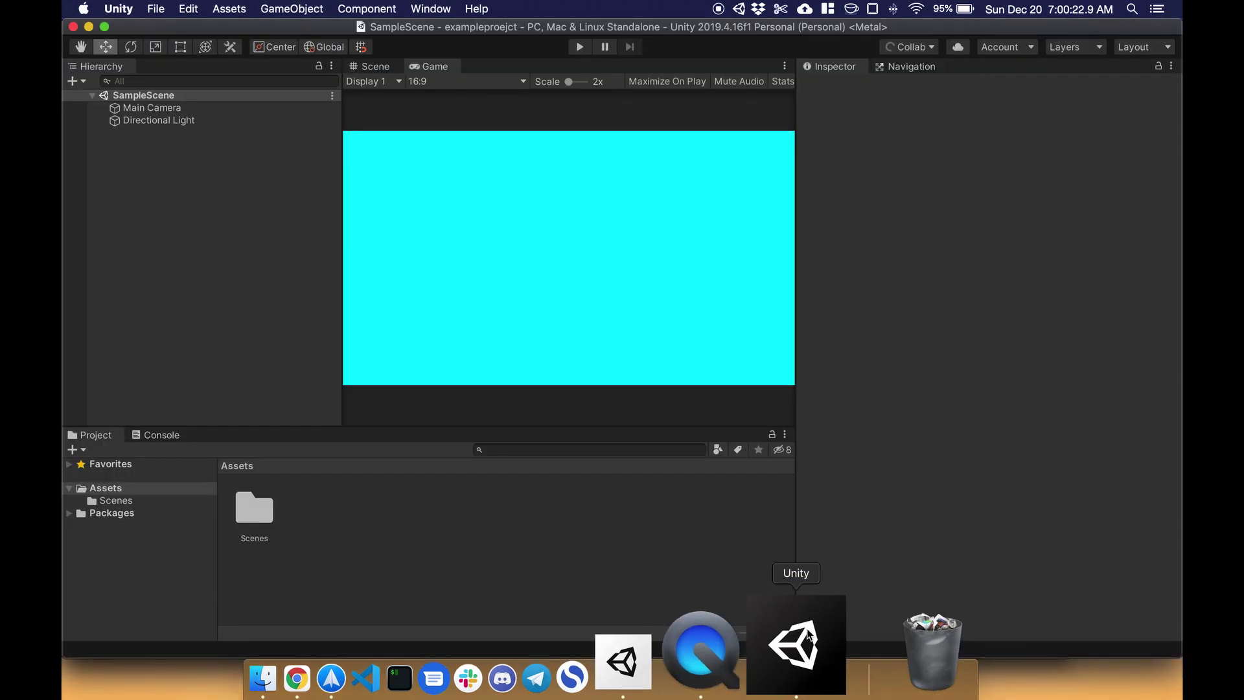
{"action": "left_click_drag", "start_coordinate": [1182, 339], "coordinate": [1008, 339]}
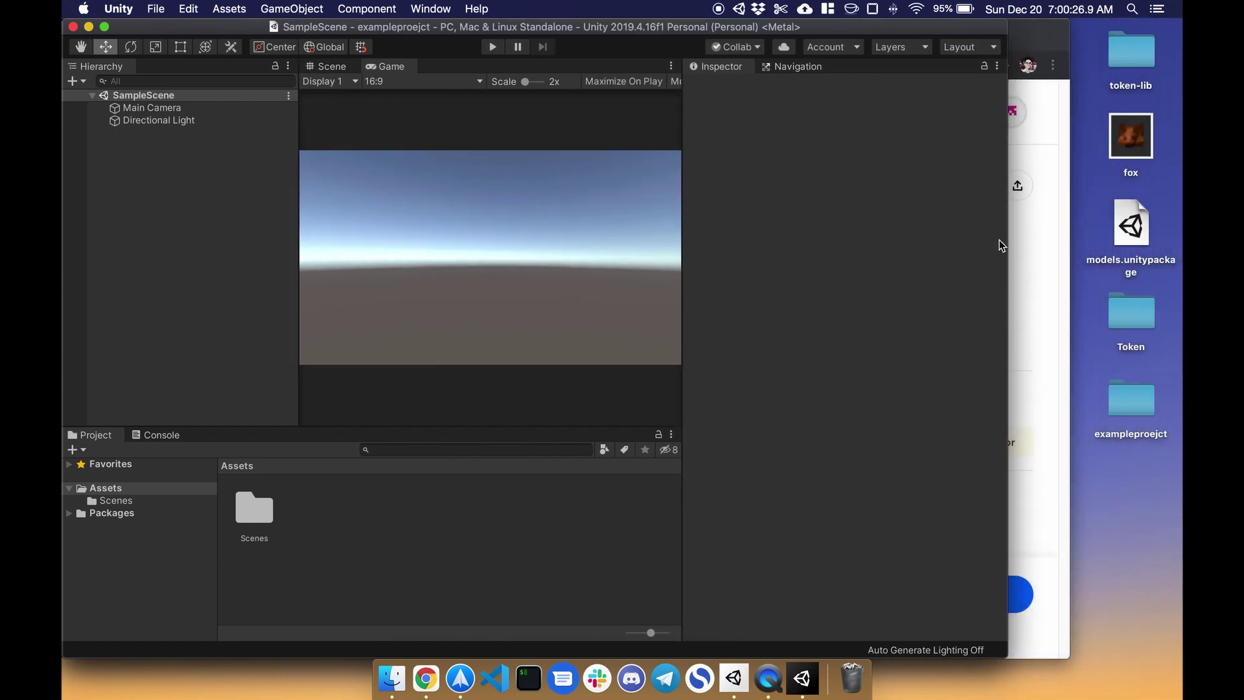
{"action": "double_click", "coordinate": [1134, 227]}
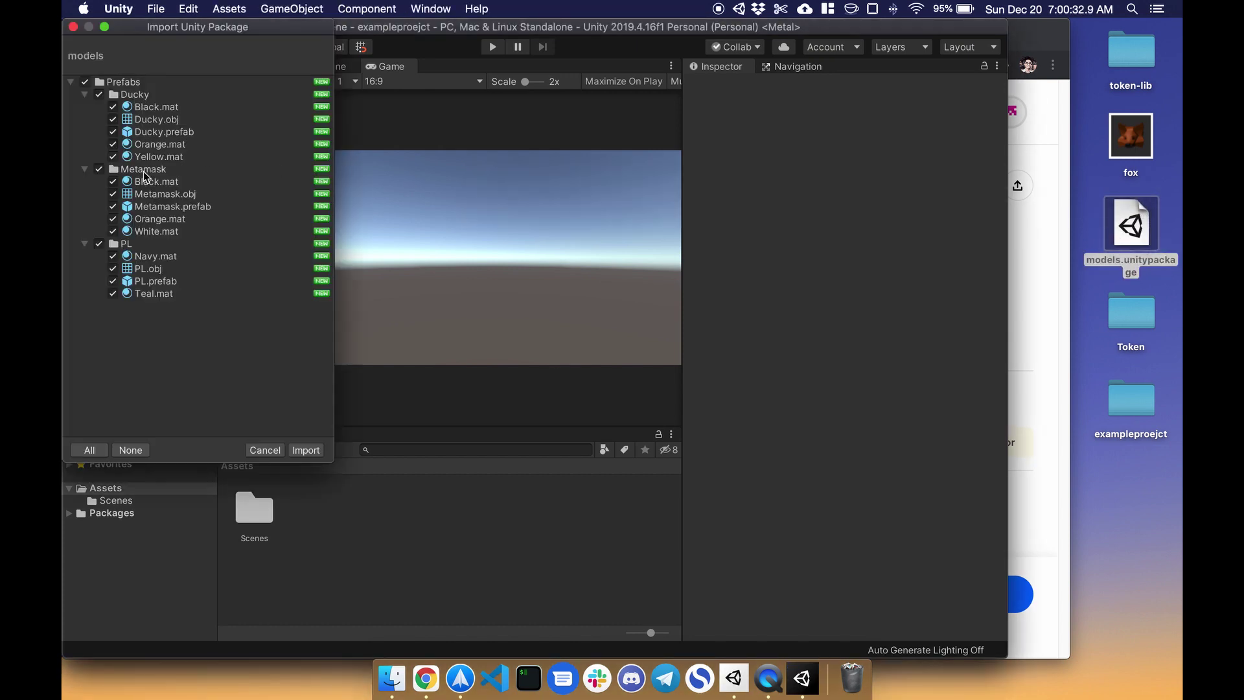
{"action": "left_click", "coordinate": [306, 450]}
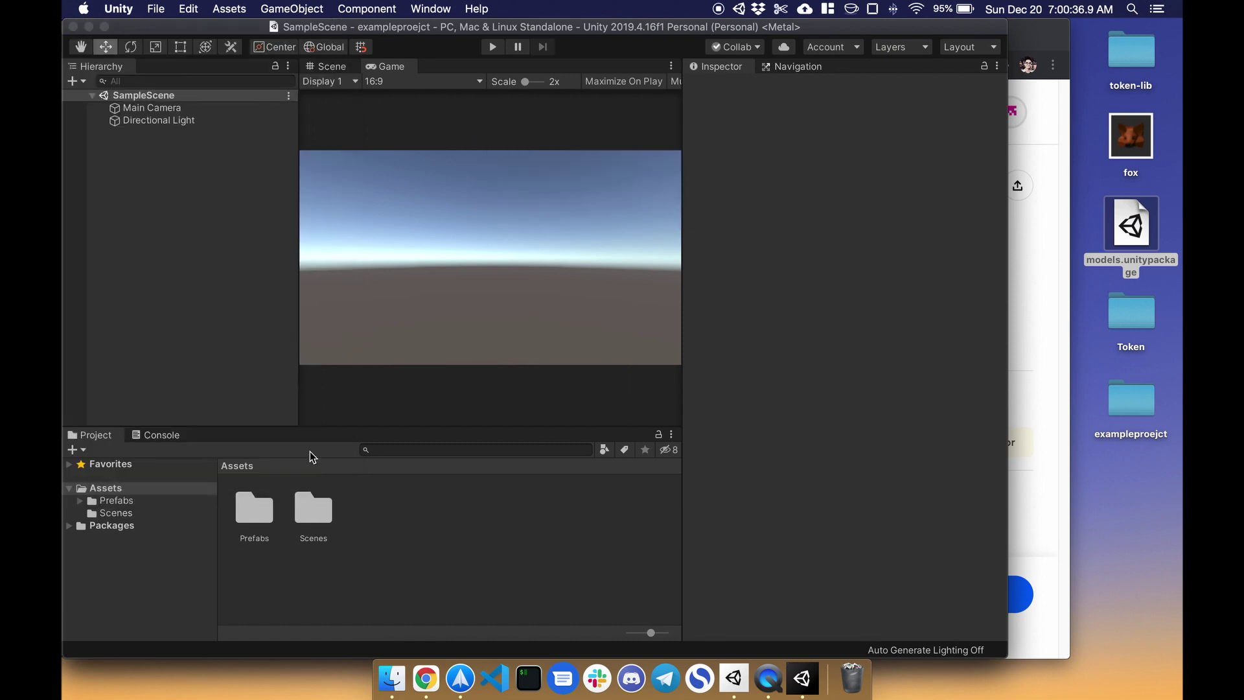
Step: Browse the Ducky, Metamask and PL prefab folders and preview each model
{"action": "left_click", "coordinate": [86, 502]}
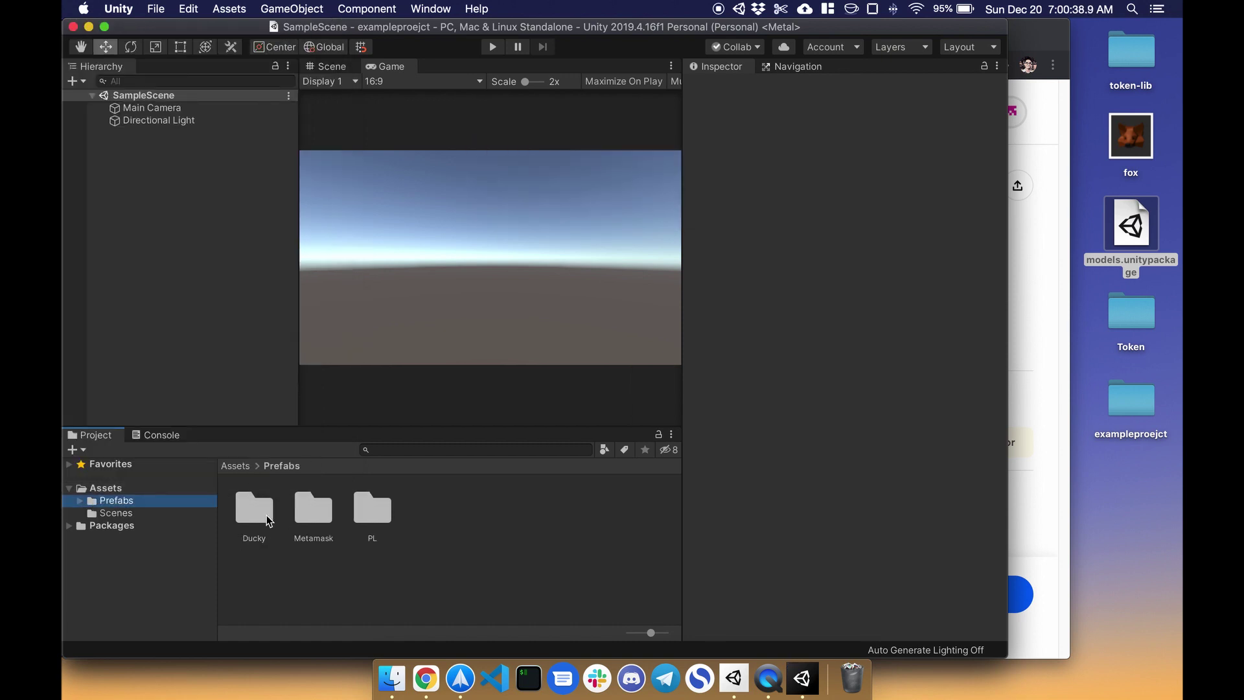
{"action": "left_click", "coordinate": [79, 501]}
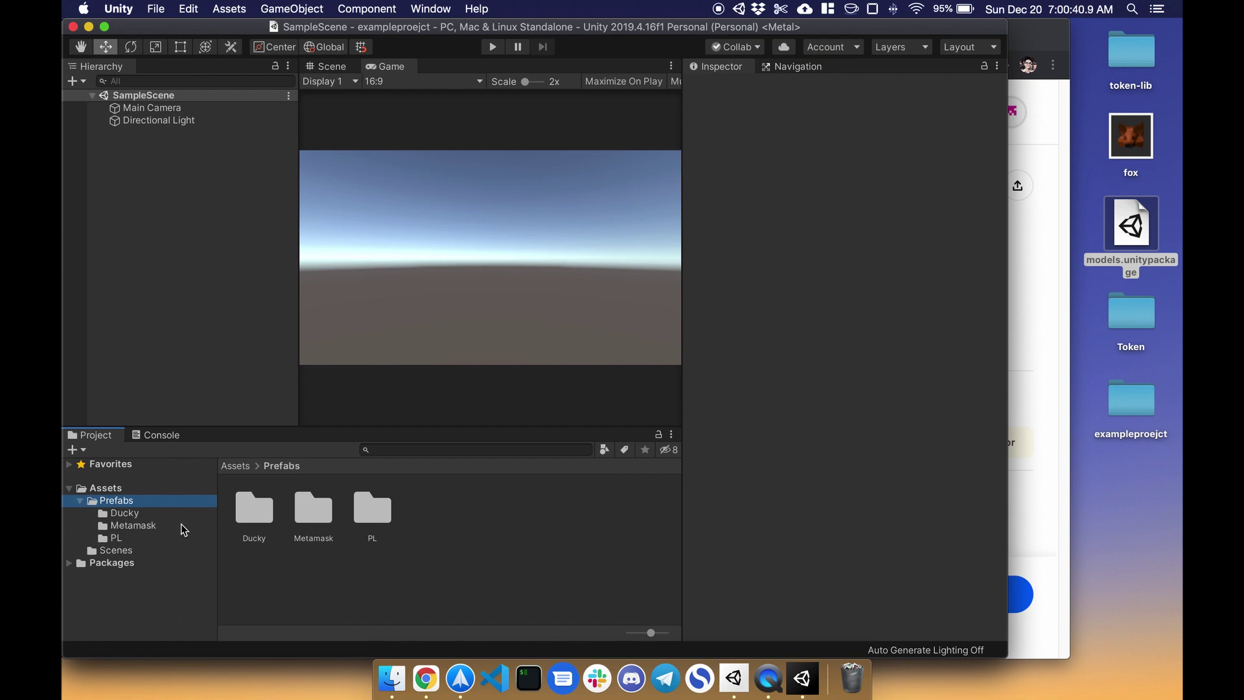
{"action": "left_click", "coordinate": [138, 515]}
{"action": "left_click", "coordinate": [372, 514]}
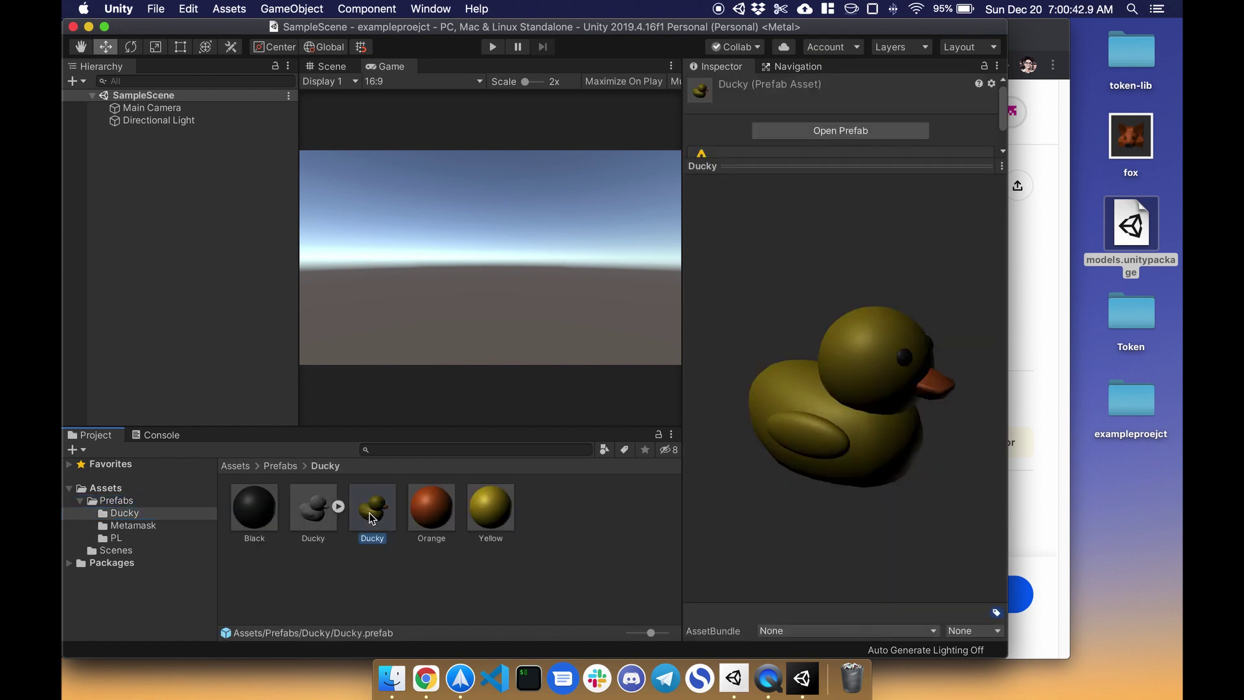
{"action": "left_click", "coordinate": [138, 526]}
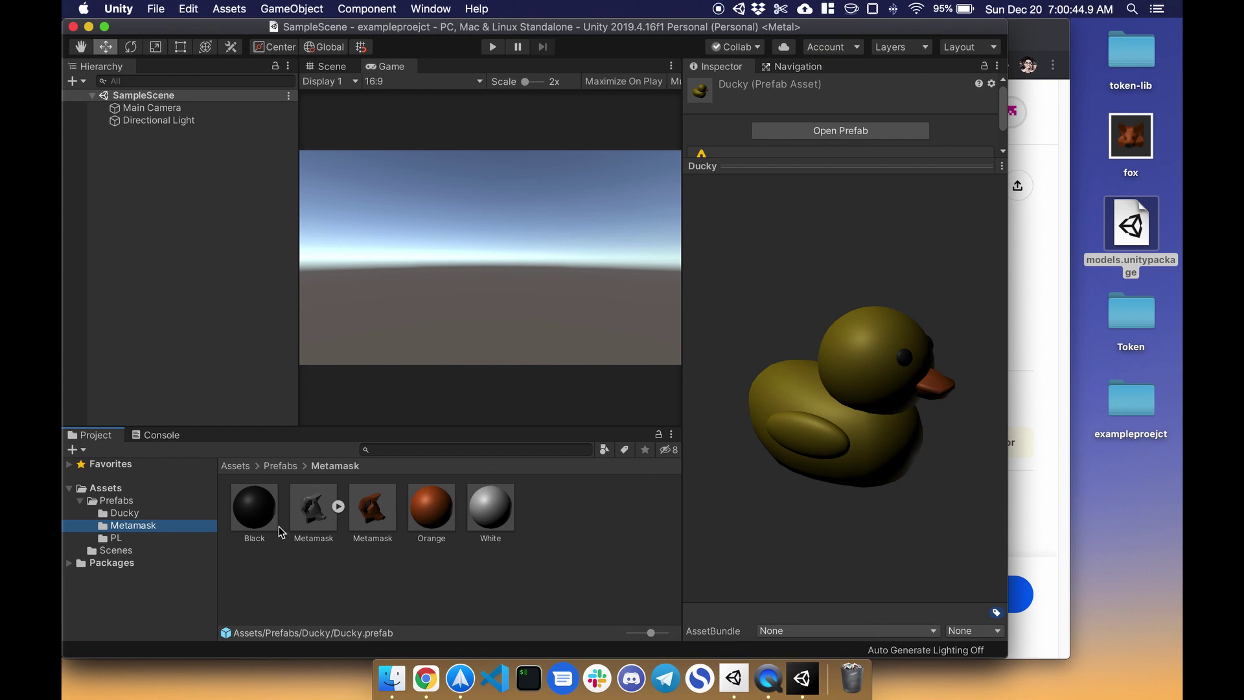
{"action": "left_click", "coordinate": [378, 521]}
{"action": "left_click", "coordinate": [133, 539]}
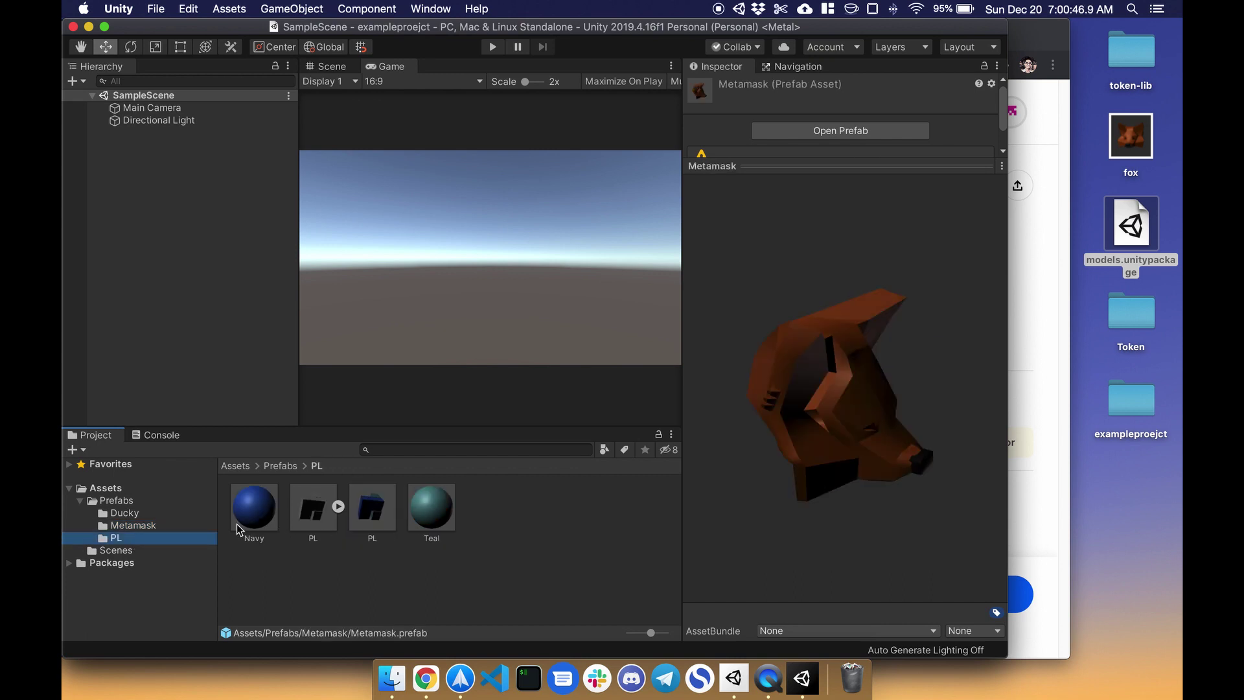
{"action": "left_click", "coordinate": [373, 515]}
{"action": "mouse_move", "coordinate": [889, 422]}
{"action": "left_mouse_down"}
{"action": "mouse_move", "coordinate": [797, 381]}
{"action": "mouse_move", "coordinate": [797, 326]}
{"action": "left_mouse_up"}
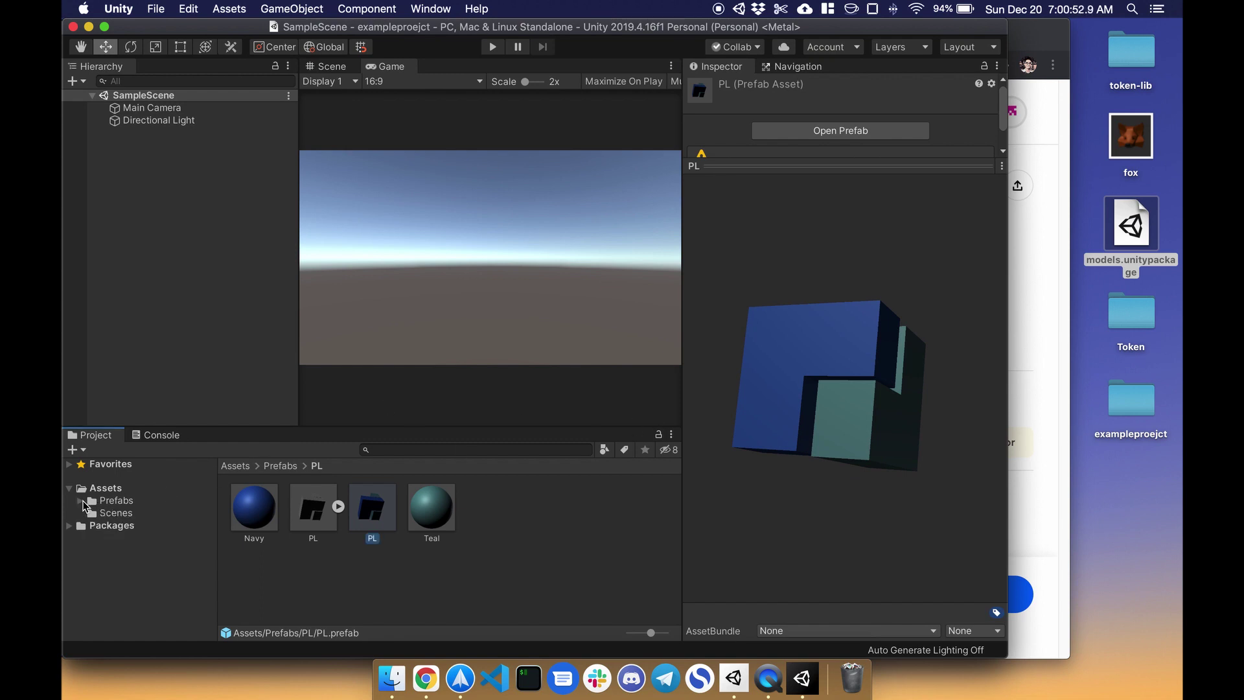
Step: Copy the desktop's Token folder into the Unity project's Assets
{"action": "left_click", "coordinate": [1134, 320]}
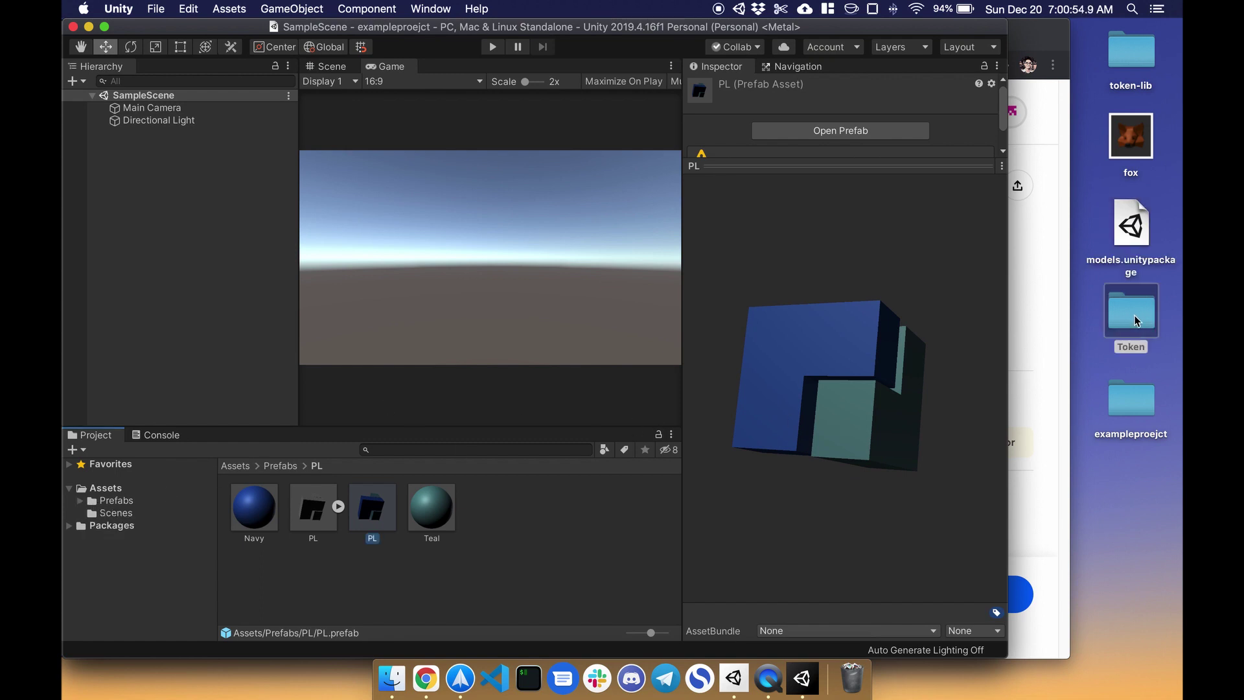
{"action": "left_click_drag", "start_coordinate": [1135, 321], "coordinate": [109, 489]}
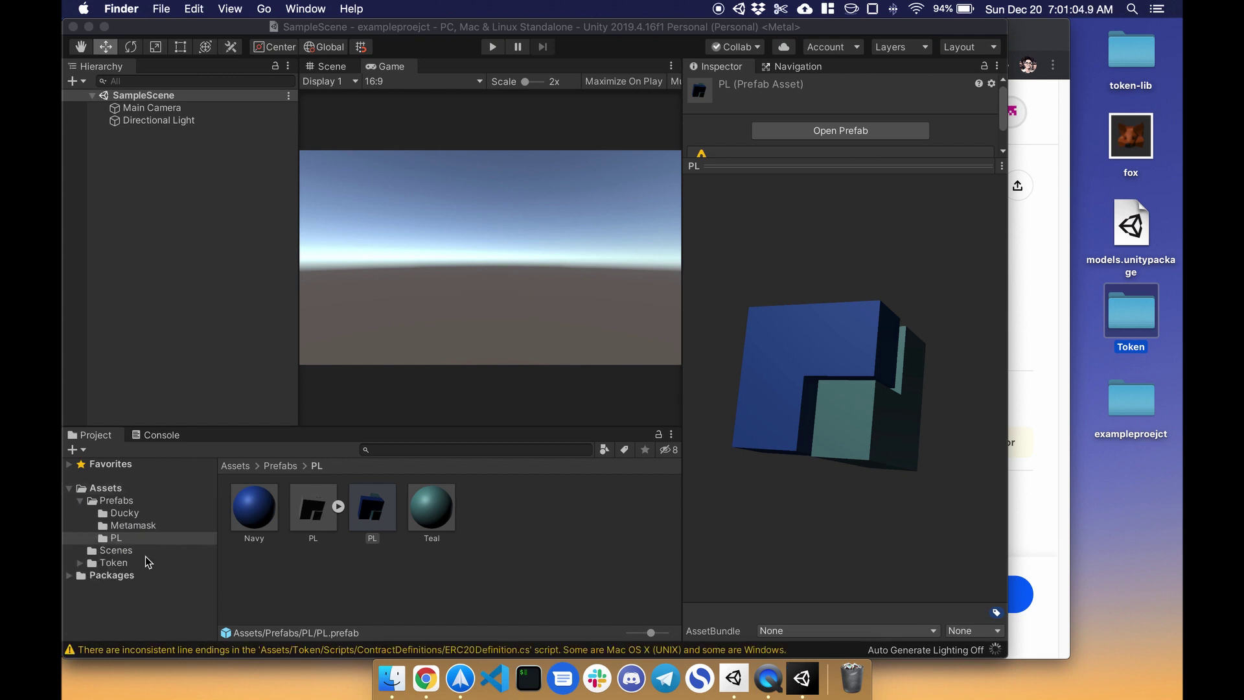
{"action": "left_click", "coordinate": [80, 569]}
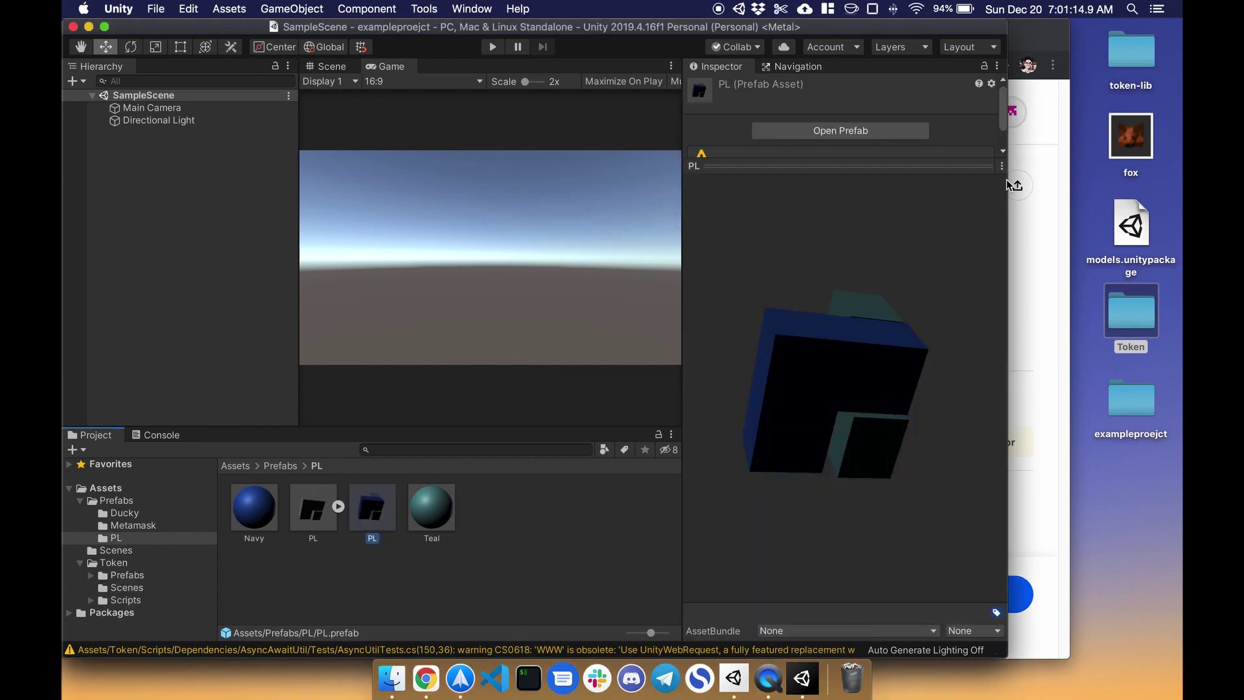
Step: Restore the Unity window to full width and open WalletScene from Assets > Token > Scenes
{"action": "left_click_drag", "start_coordinate": [1008, 183], "coordinate": [1179, 169]}
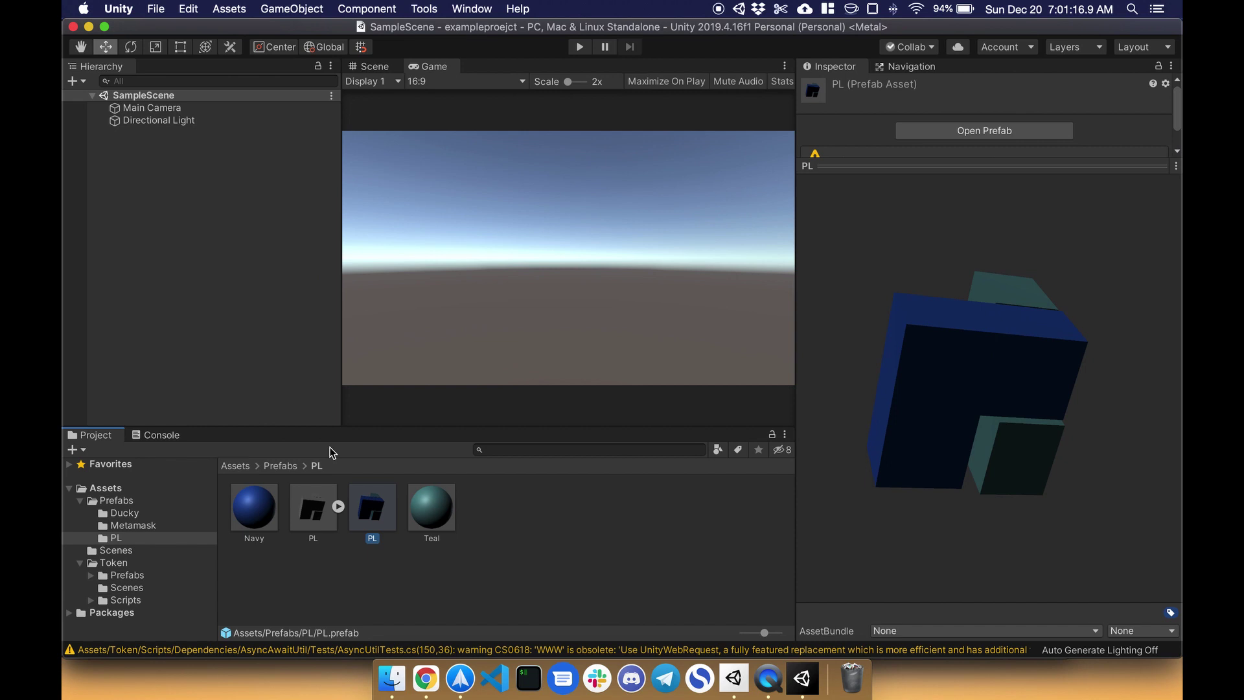
{"action": "left_click", "coordinate": [130, 587]}
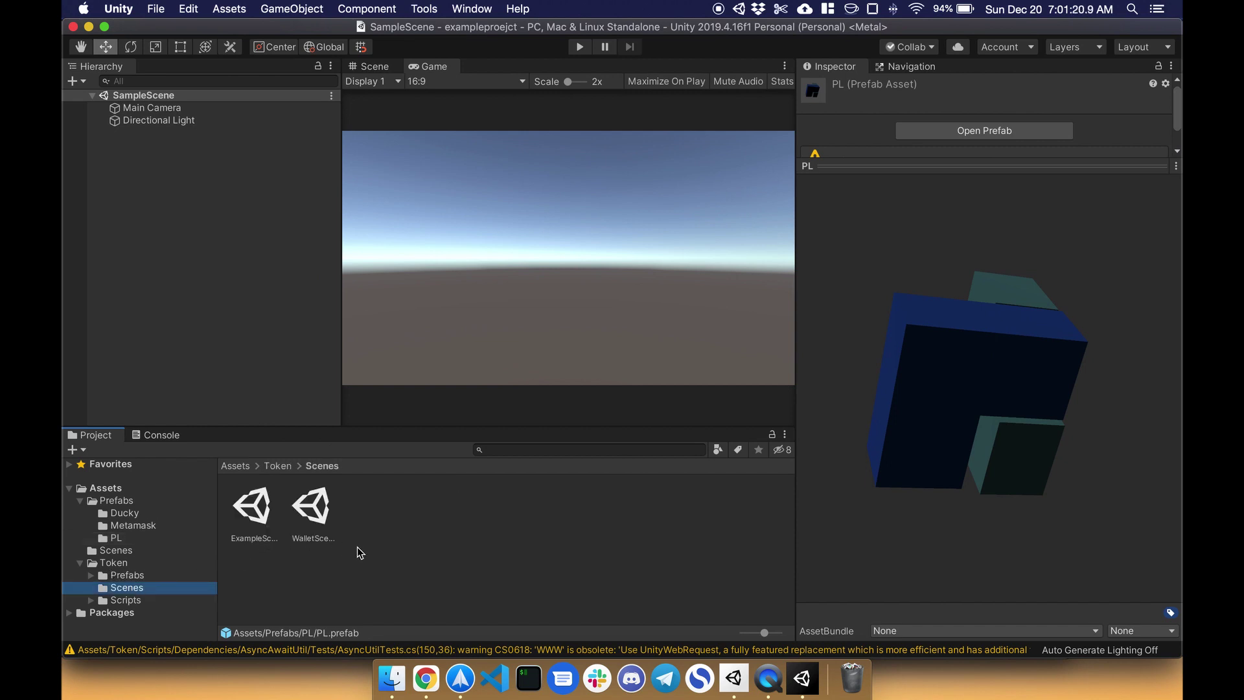
{"action": "left_click", "coordinate": [312, 516]}
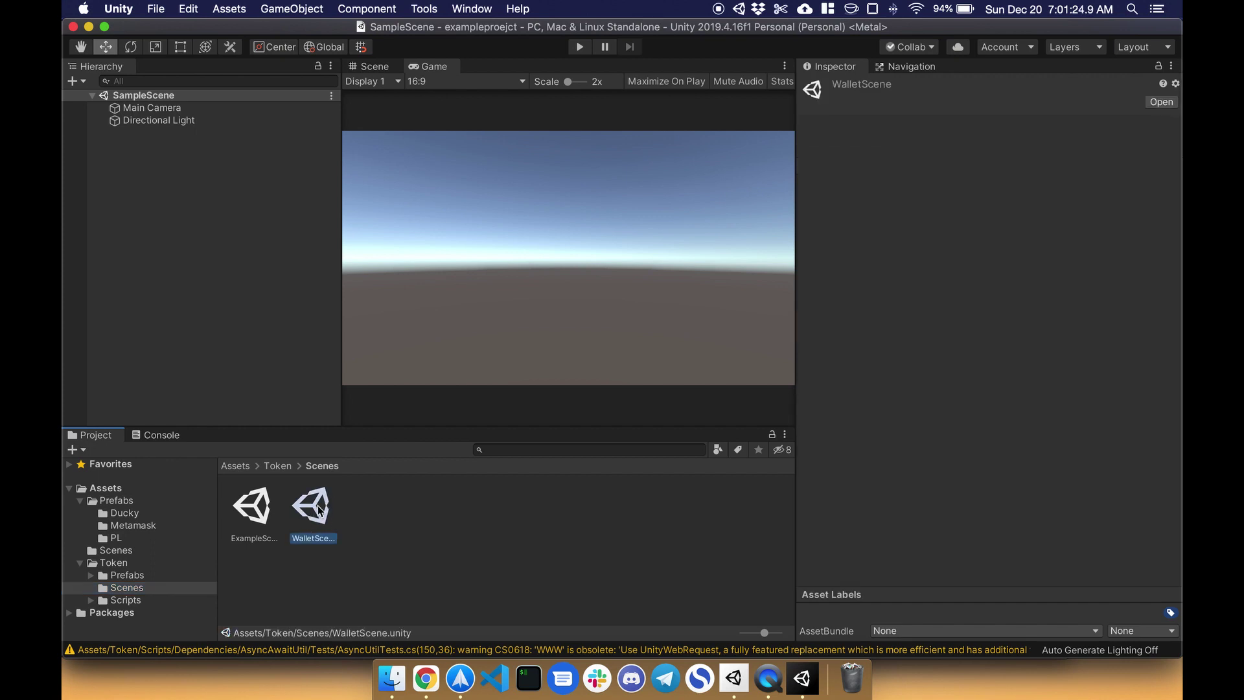
{"action": "double_click", "coordinate": [312, 508]}
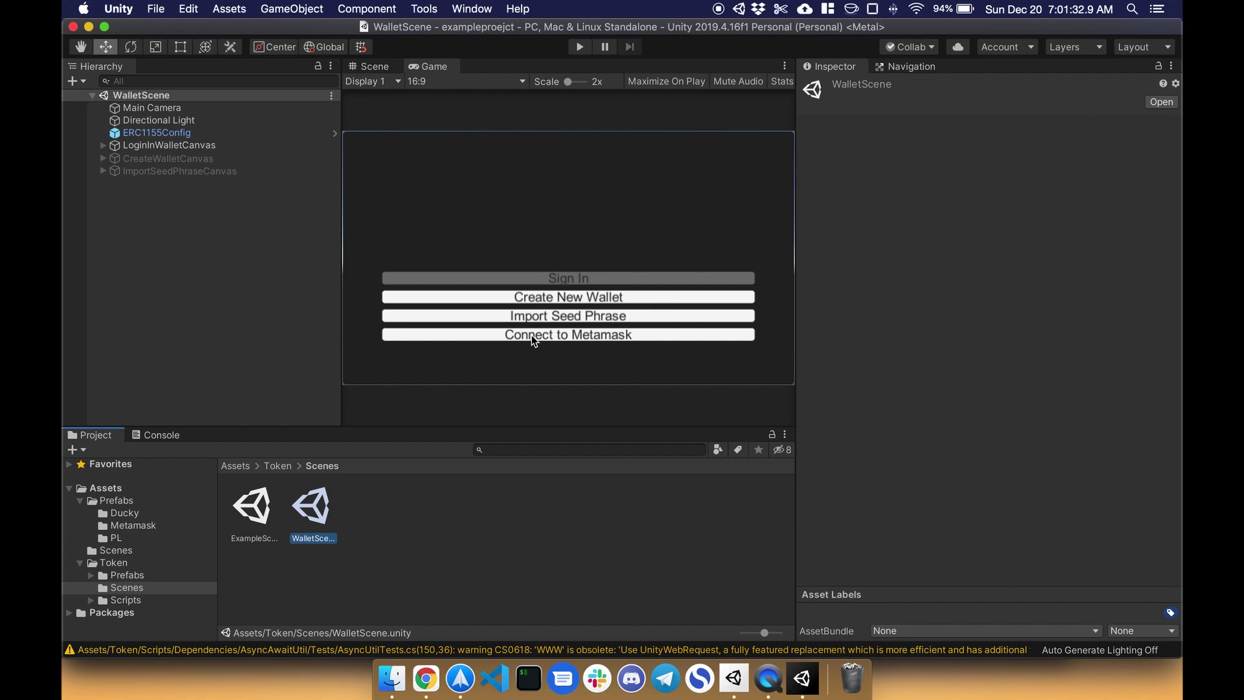
Step: Add WalletScene to the scenes in the build list in Build Settings
{"action": "left_click", "coordinate": [160, 11]}
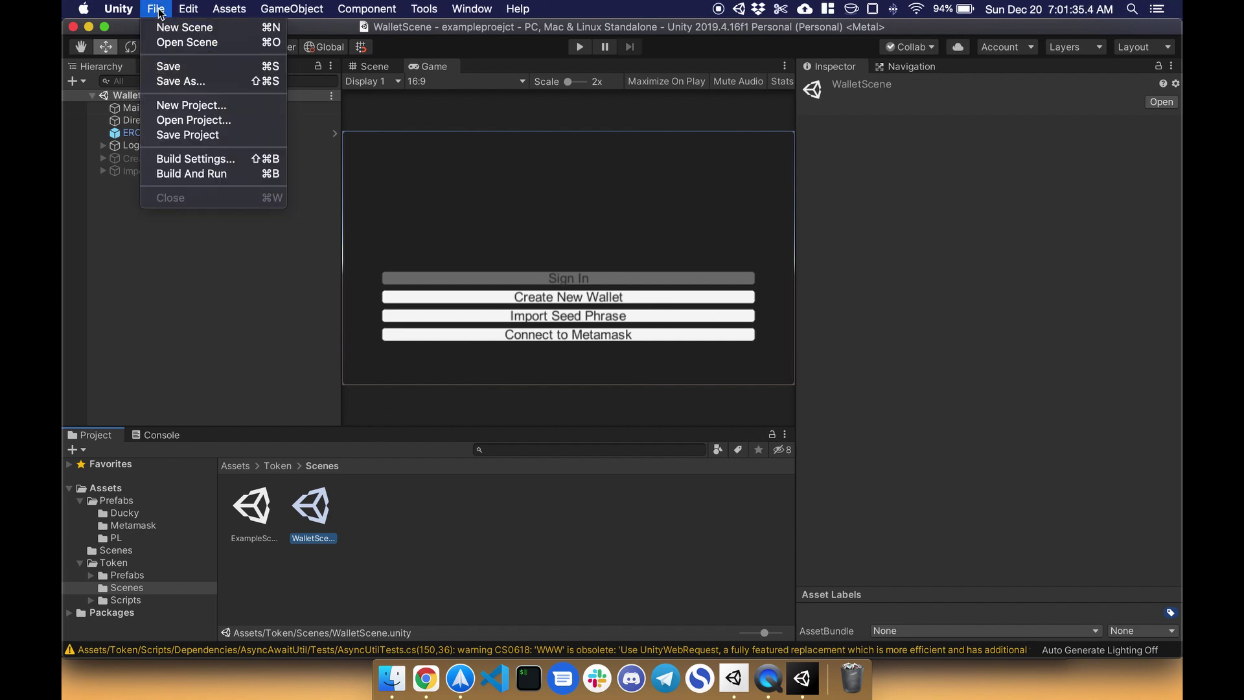
{"action": "left_click", "coordinate": [186, 159]}
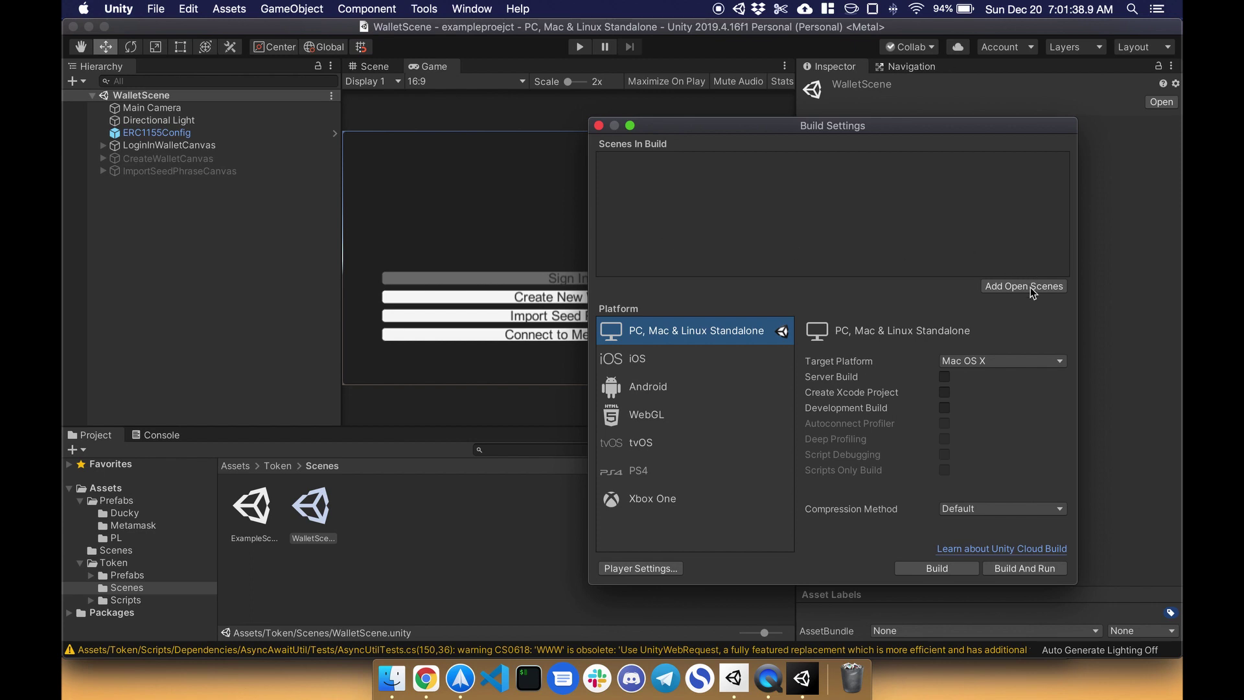
{"action": "left_click", "coordinate": [1026, 287]}
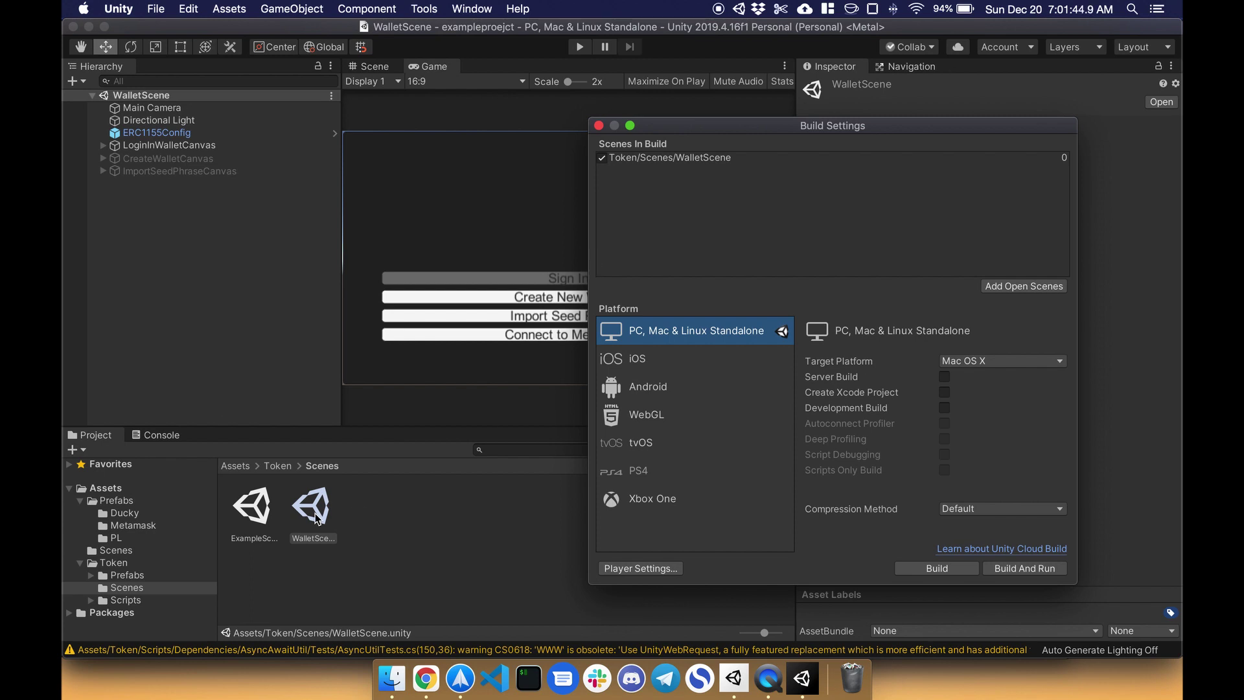
Step: Open ExampleScene, add it as scene 1, and close Build Settings
{"action": "double_click", "coordinate": [254, 510]}
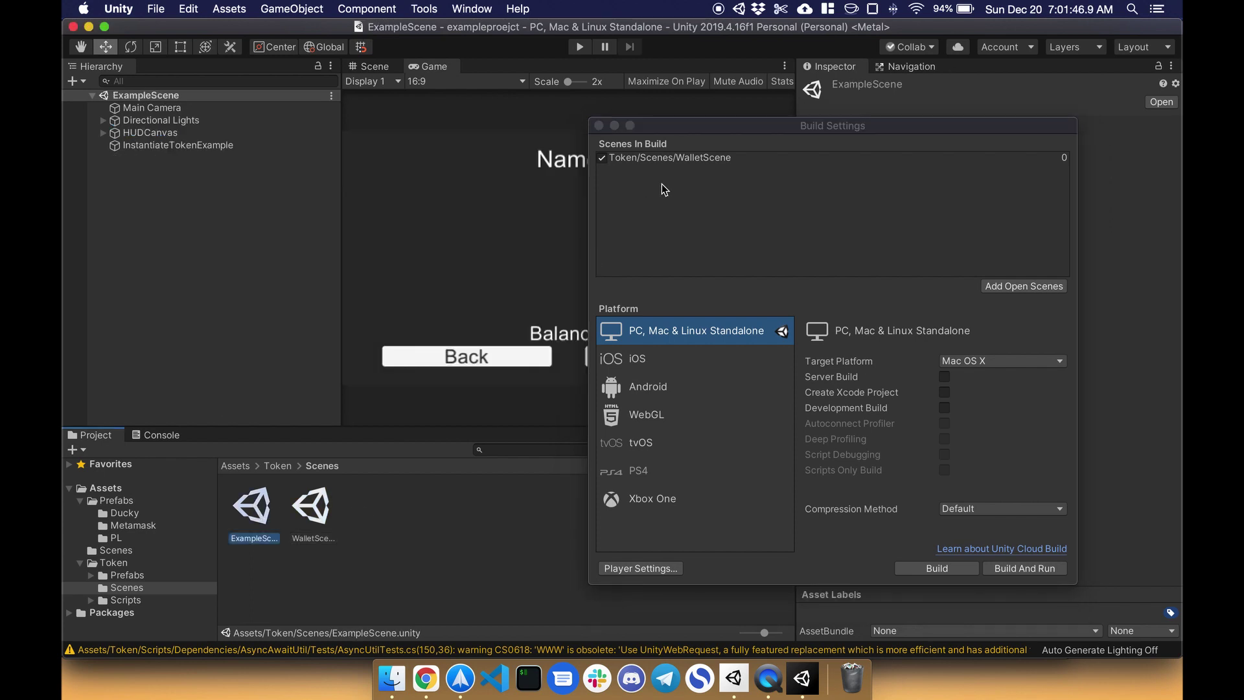
{"action": "left_click_drag", "start_coordinate": [681, 128], "coordinate": [786, 201]}
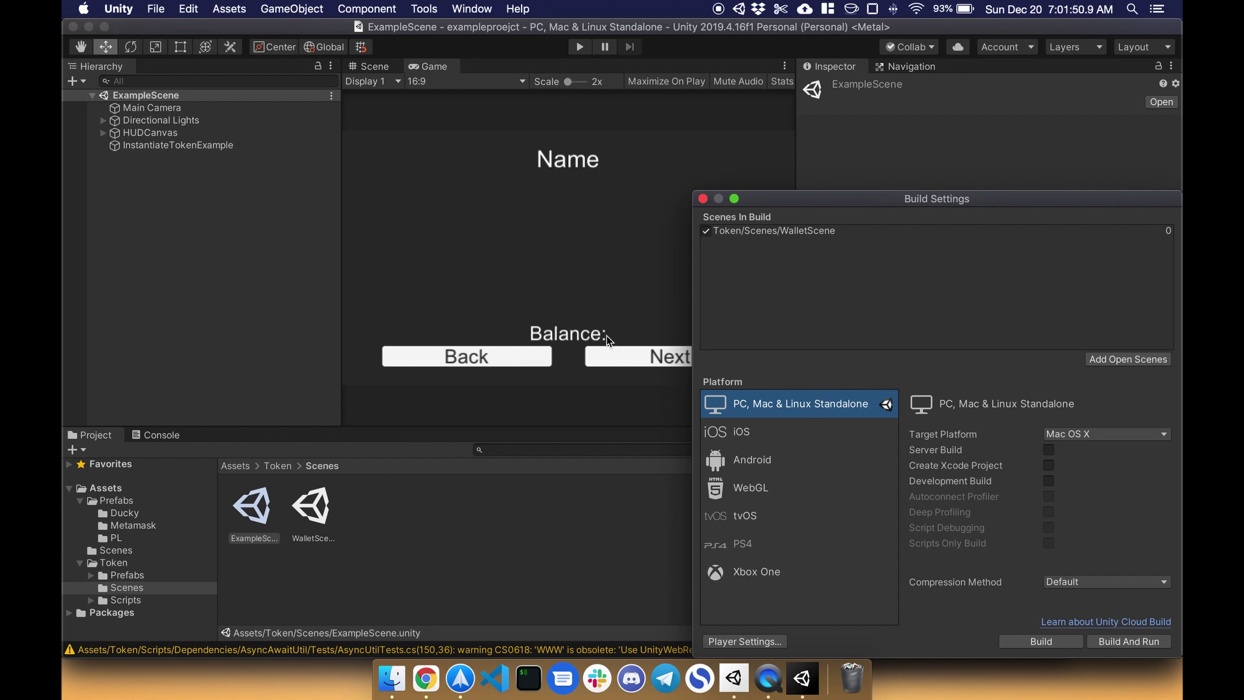
{"action": "left_click_drag", "start_coordinate": [830, 199], "coordinate": [737, 170]}
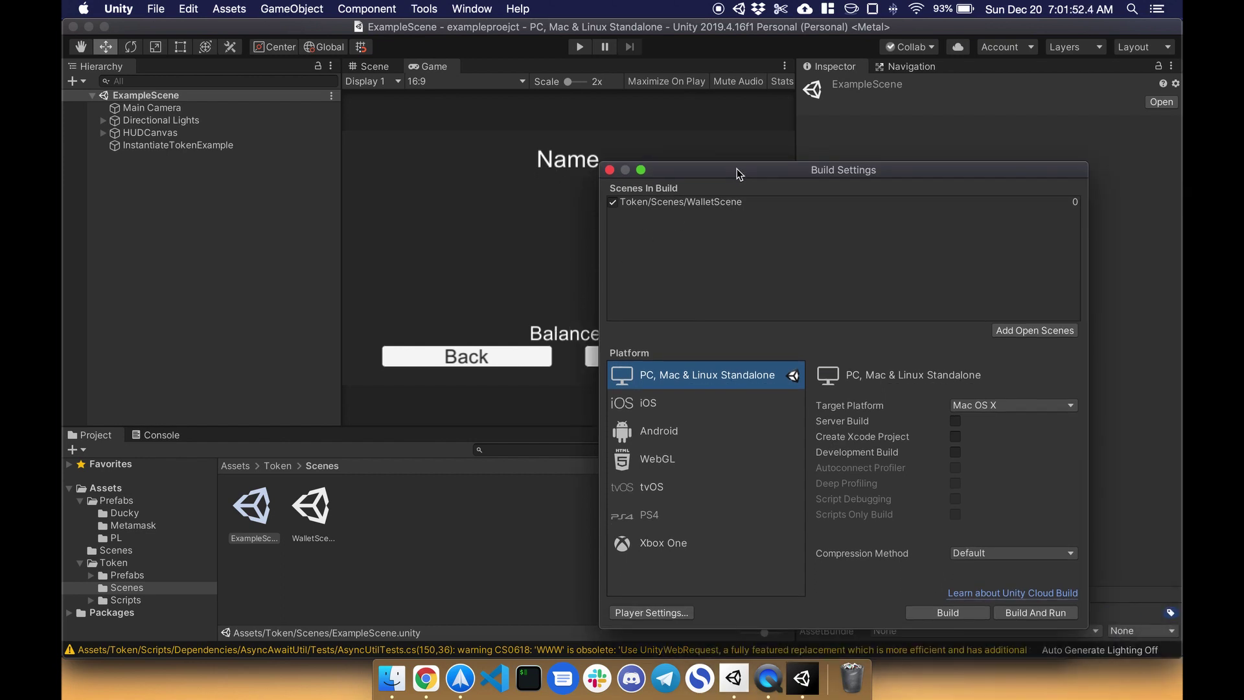
{"action": "left_click", "coordinate": [998, 330]}
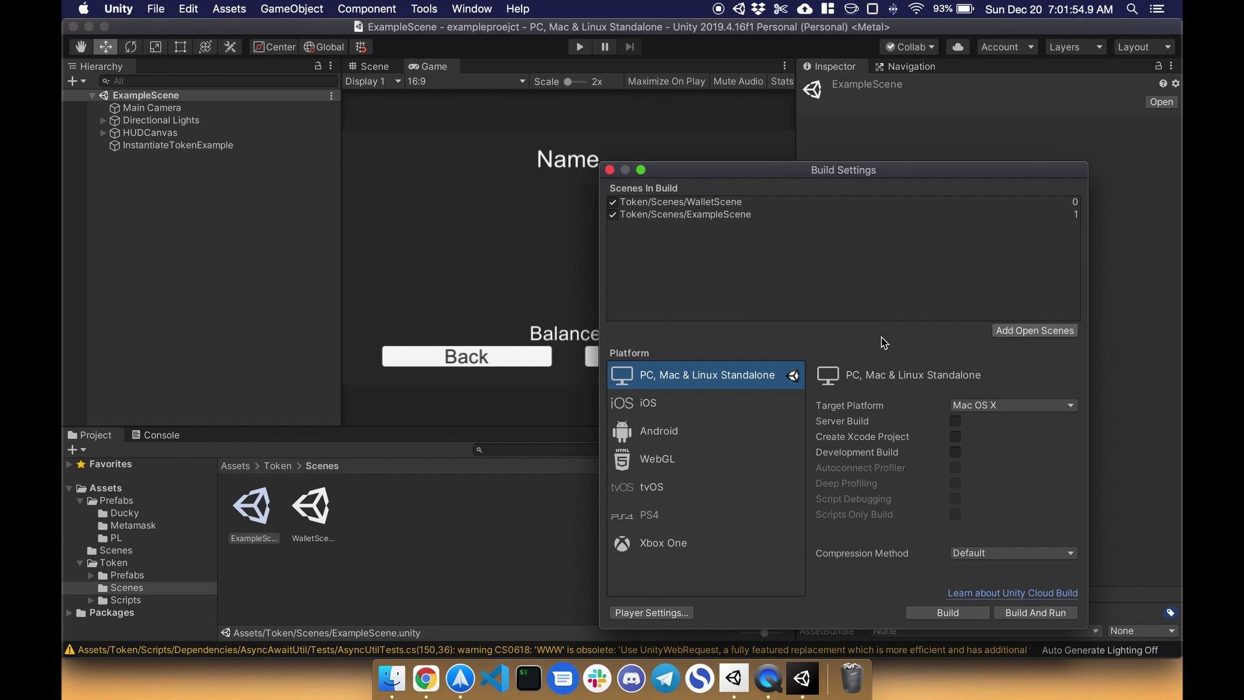
{"action": "left_click", "coordinate": [610, 171]}
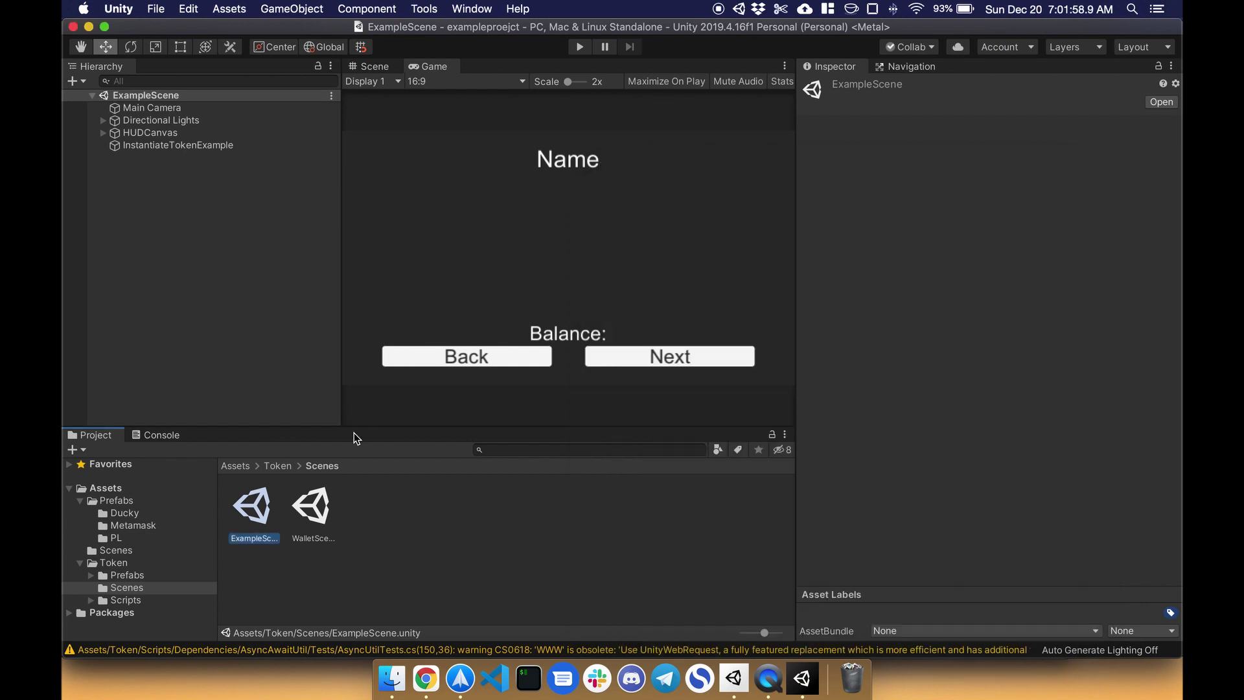
Step: Reopen WalletScene, inspect ERC1155Config, and bring up the Rarible Ducky token page
{"action": "double_click", "coordinate": [315, 509]}
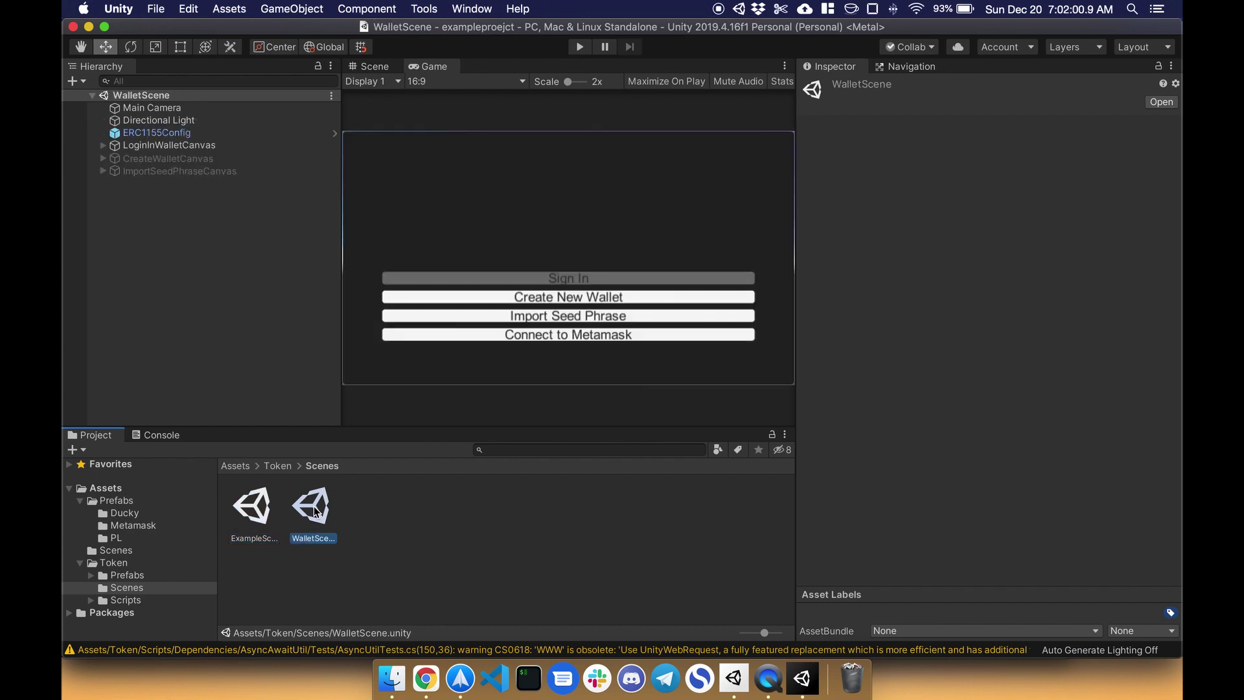
{"action": "mouse_move", "coordinate": [157, 132]}
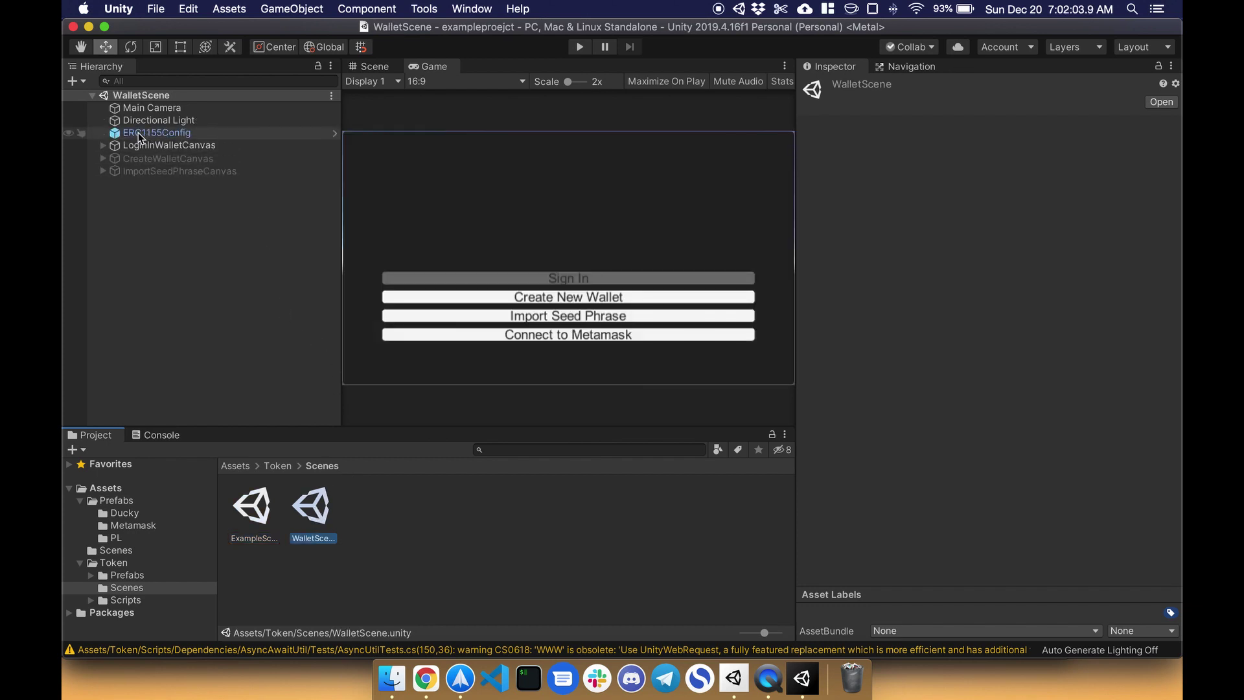
{"action": "left_click", "coordinate": [139, 136]}
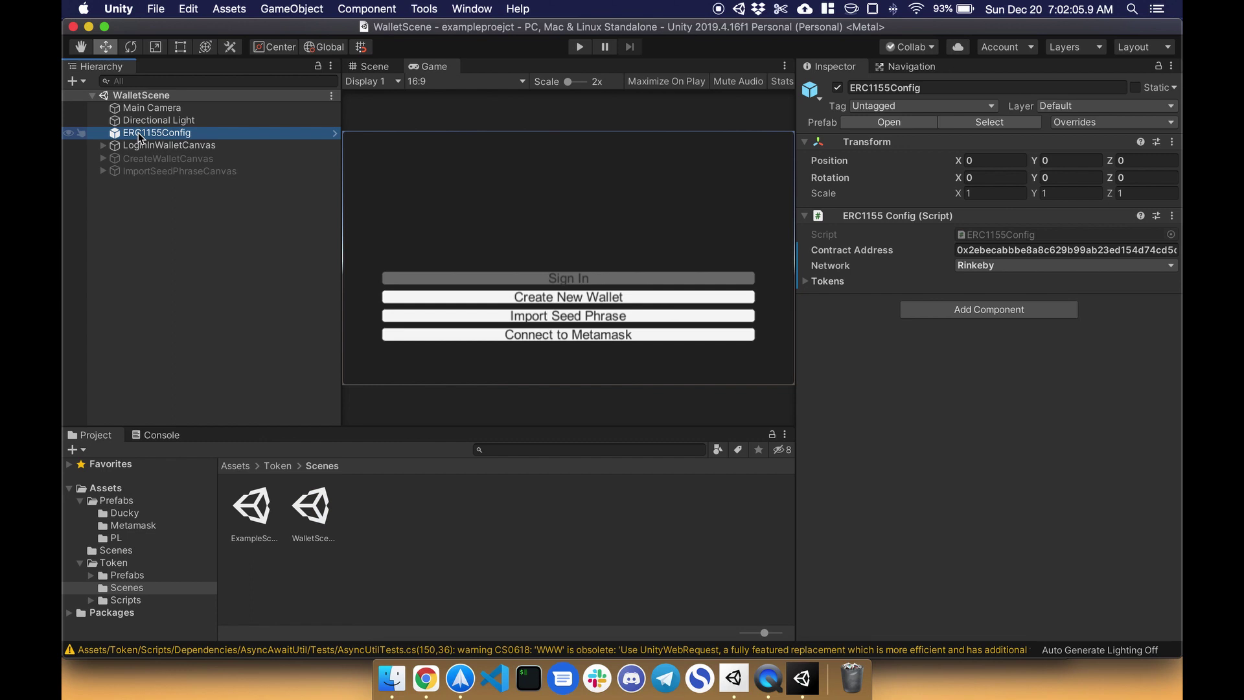
{"action": "left_click_drag", "start_coordinate": [62, 260], "coordinate": [291, 261]}
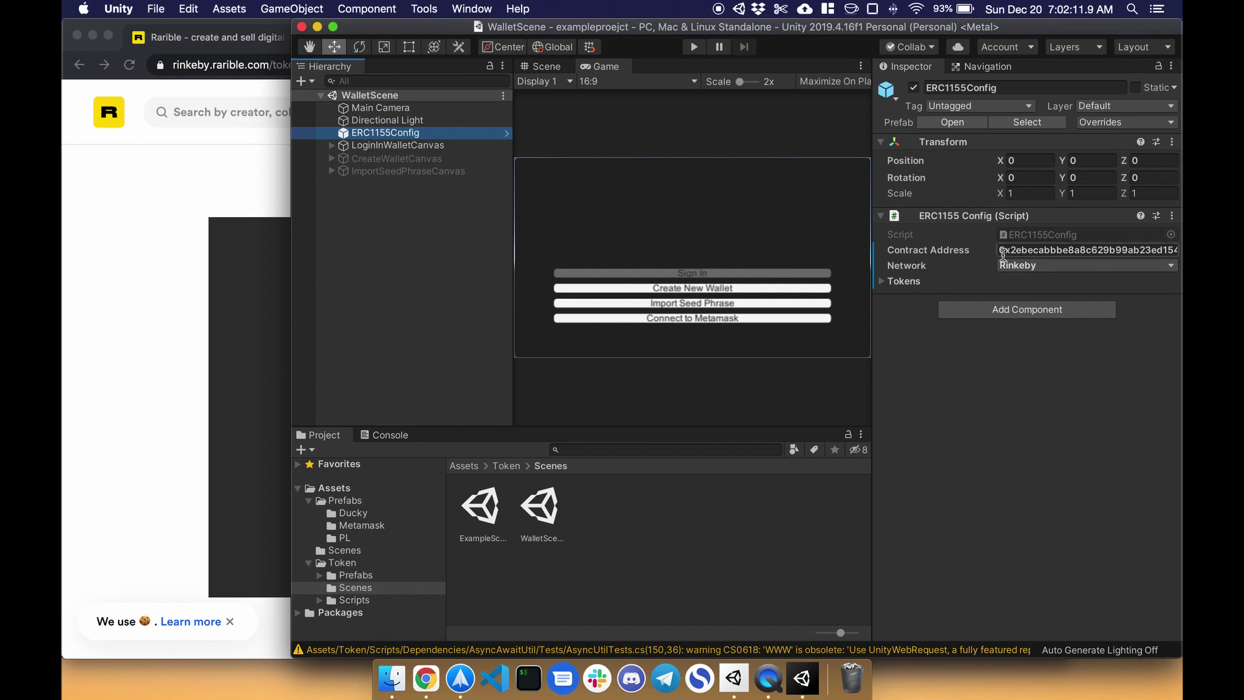
{"action": "left_click", "coordinate": [154, 271]}
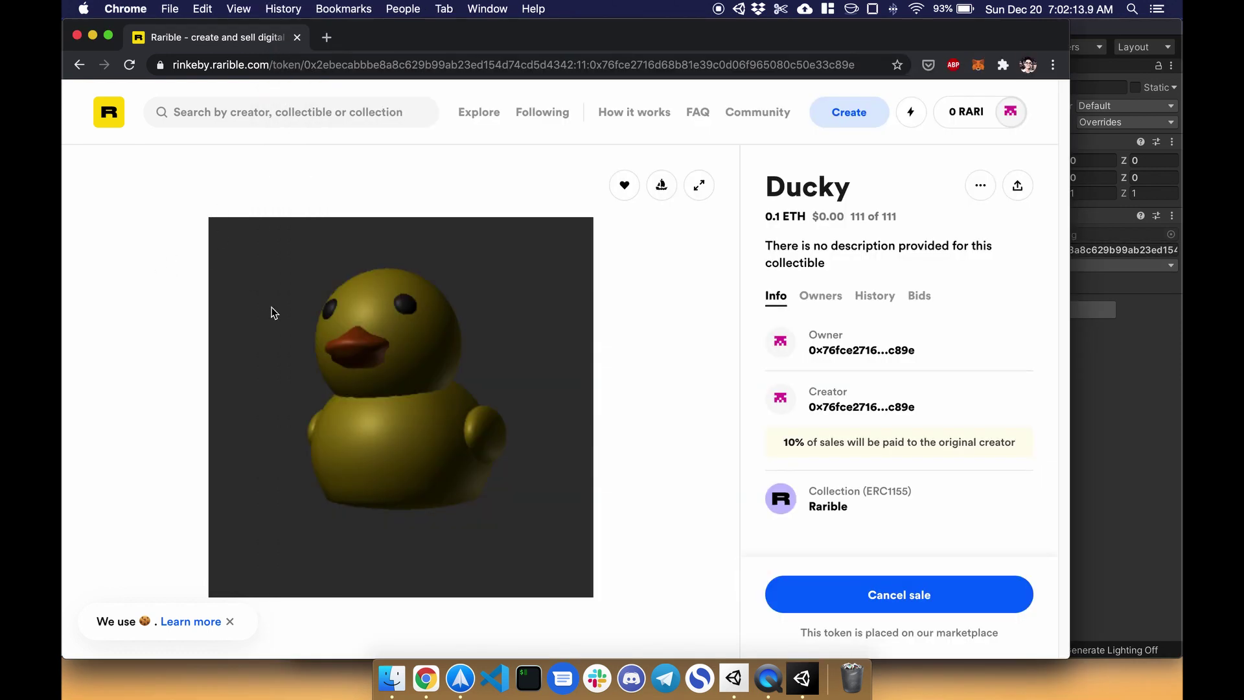
Step: Copy the Ducky contract address from the Rarible page URL
{"action": "double_click", "coordinate": [350, 65]}
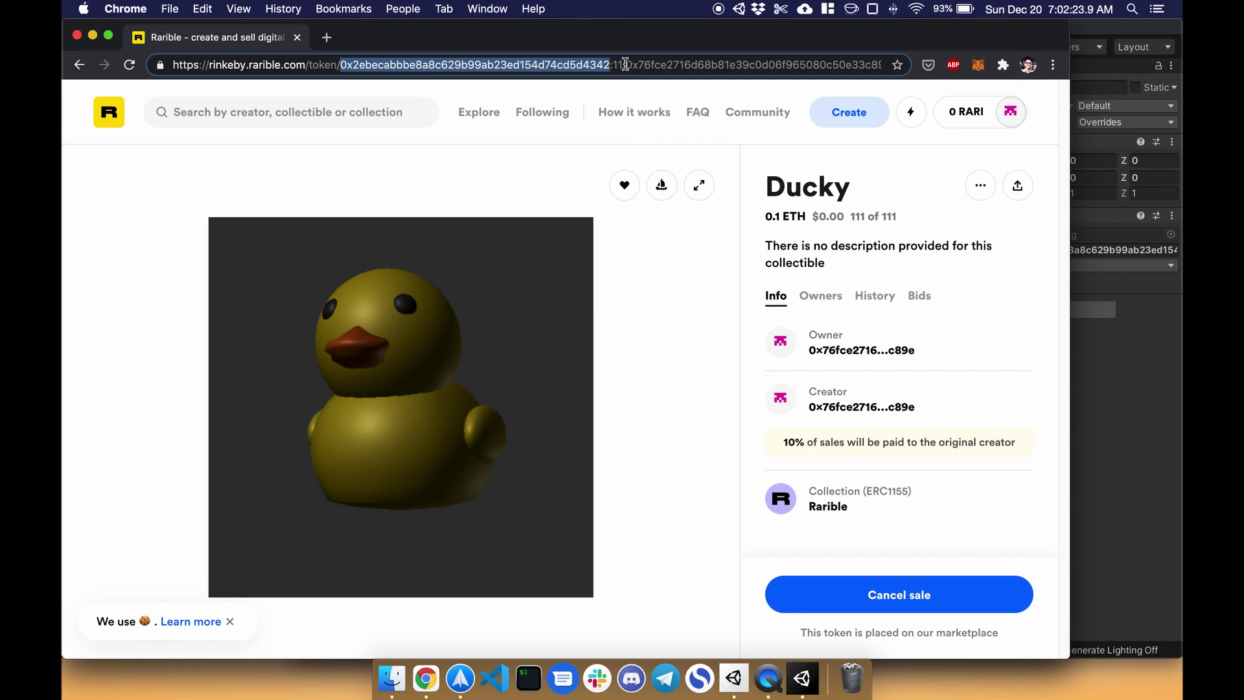
{"action": "double_click", "coordinate": [619, 64]}
{"action": "double_click", "coordinate": [694, 67]}
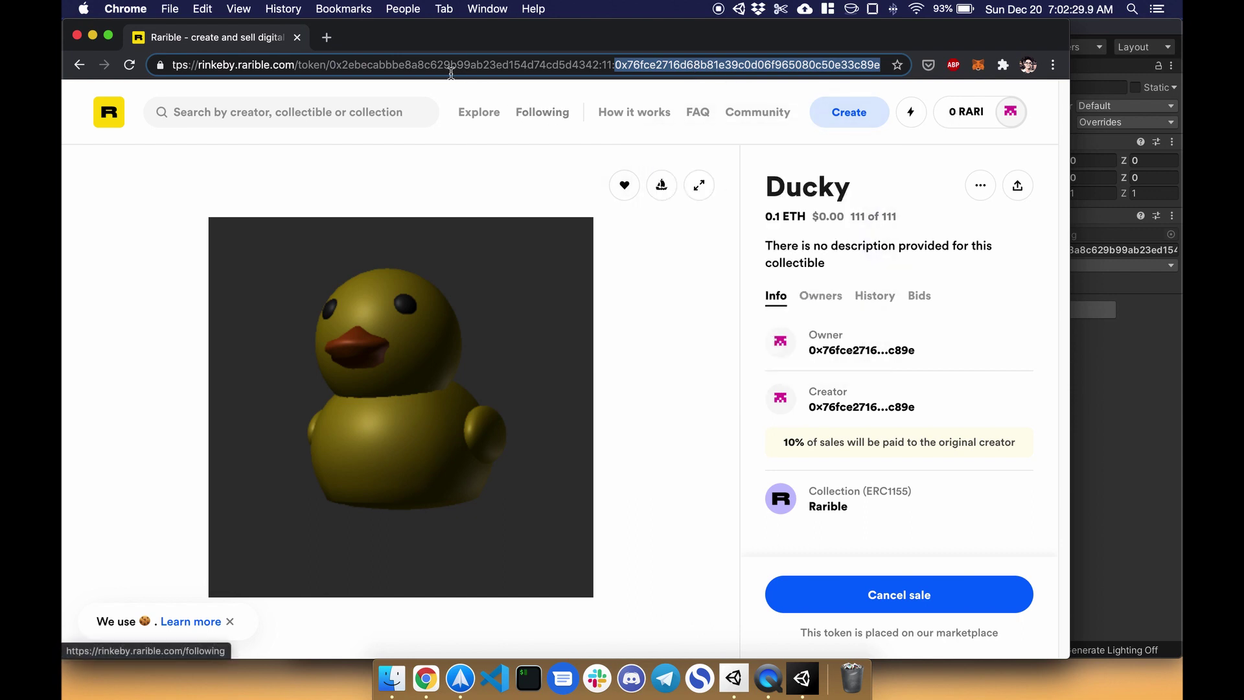
{"action": "double_click", "coordinate": [428, 66]}
{"action": "key", "text": "super+c"}
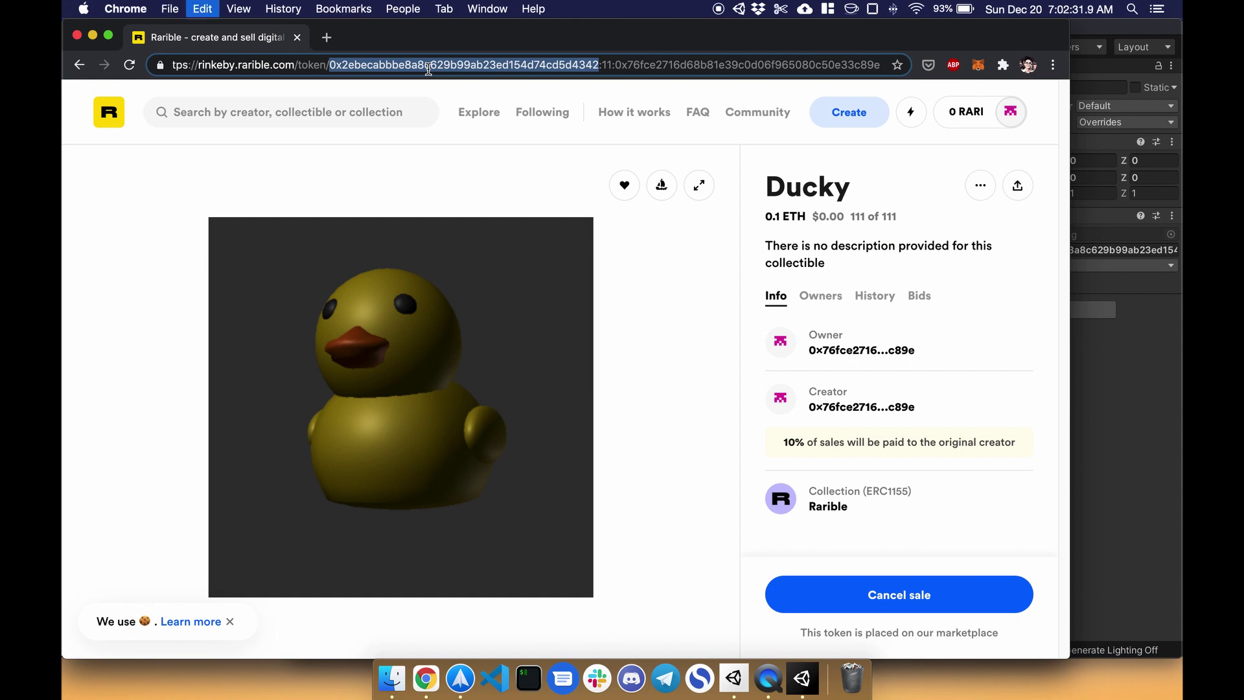
Step: Set ERC1155Config's contract address and expand tokens PL (12), Ducky (11), Metamask (13)
{"action": "left_click", "coordinate": [1147, 339]}
{"action": "left_click", "coordinate": [1043, 250]}
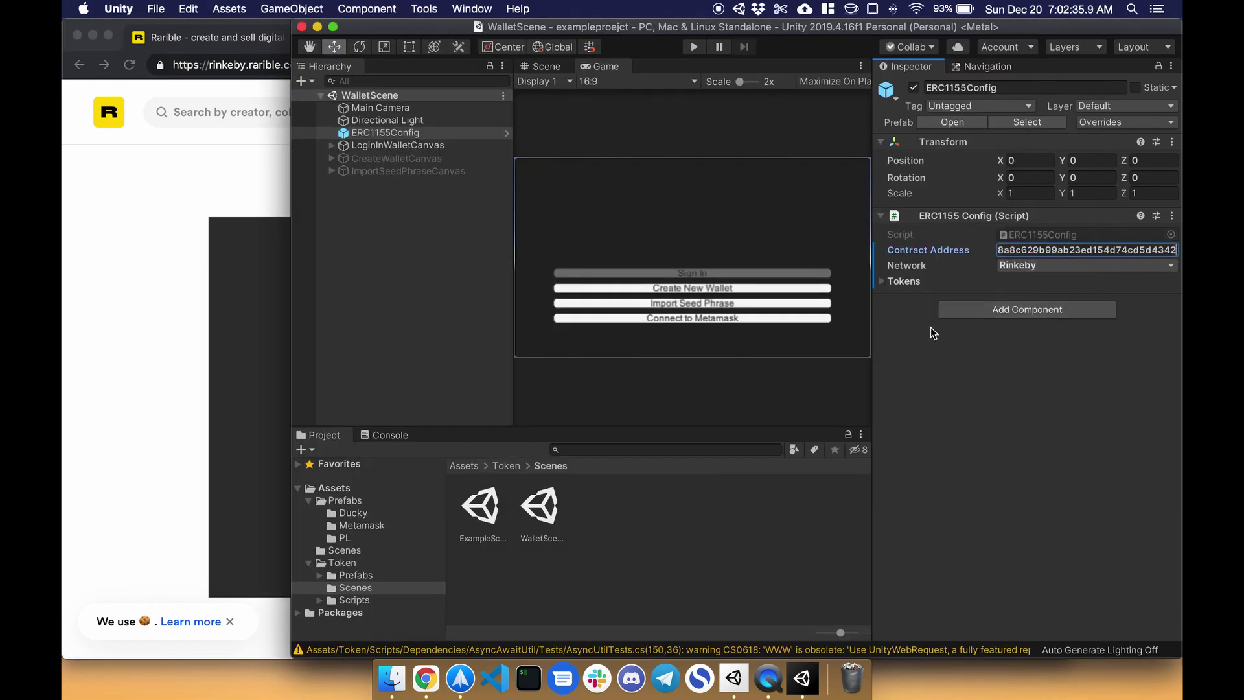
{"action": "left_click", "coordinate": [884, 282]}
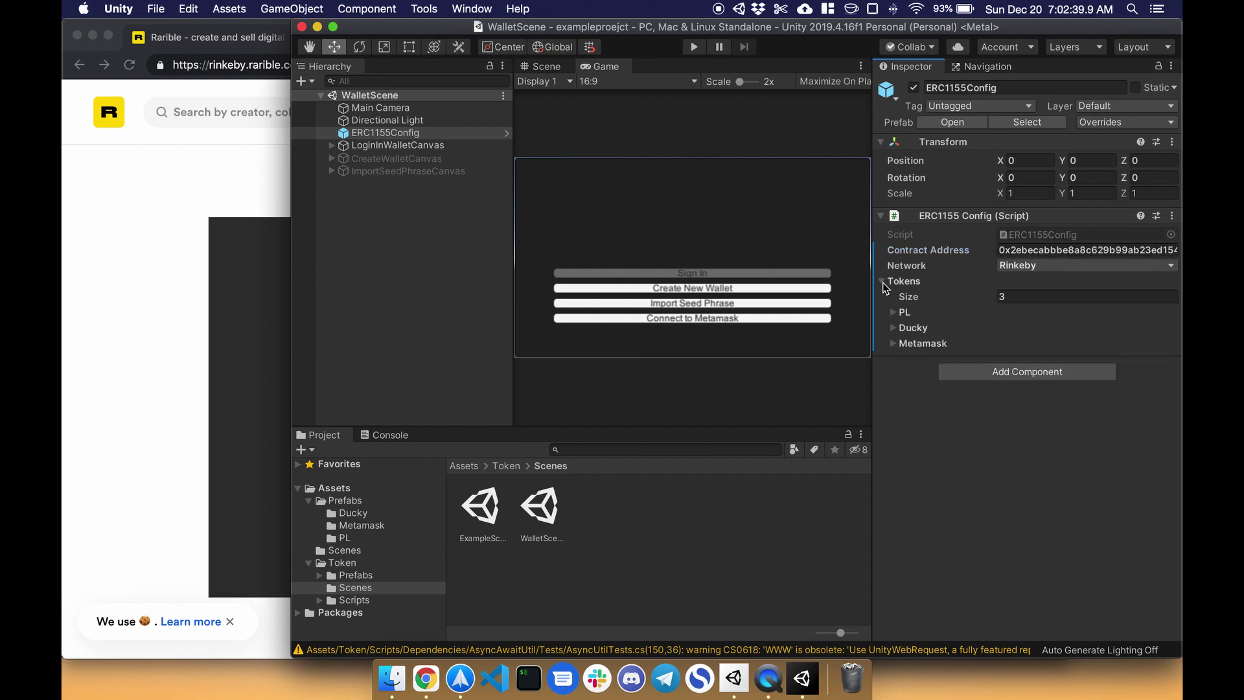
{"action": "left_click", "coordinate": [894, 344]}
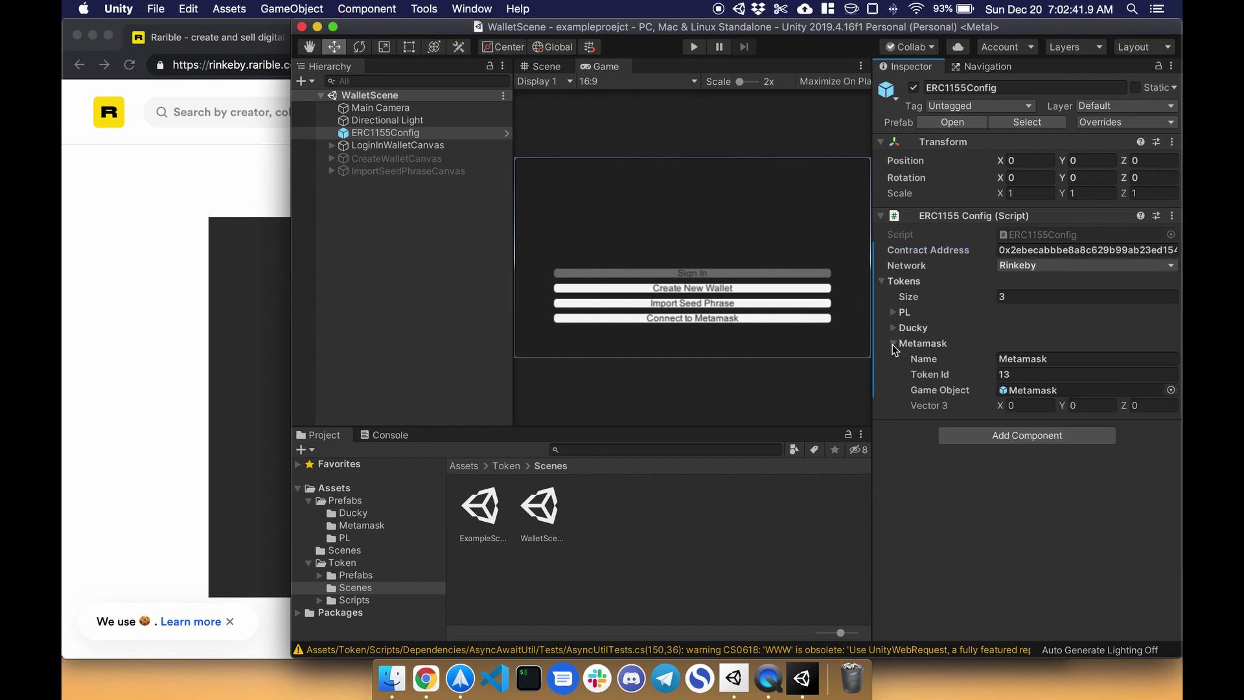
{"action": "left_click", "coordinate": [894, 327]}
{"action": "left_click", "coordinate": [894, 312]}
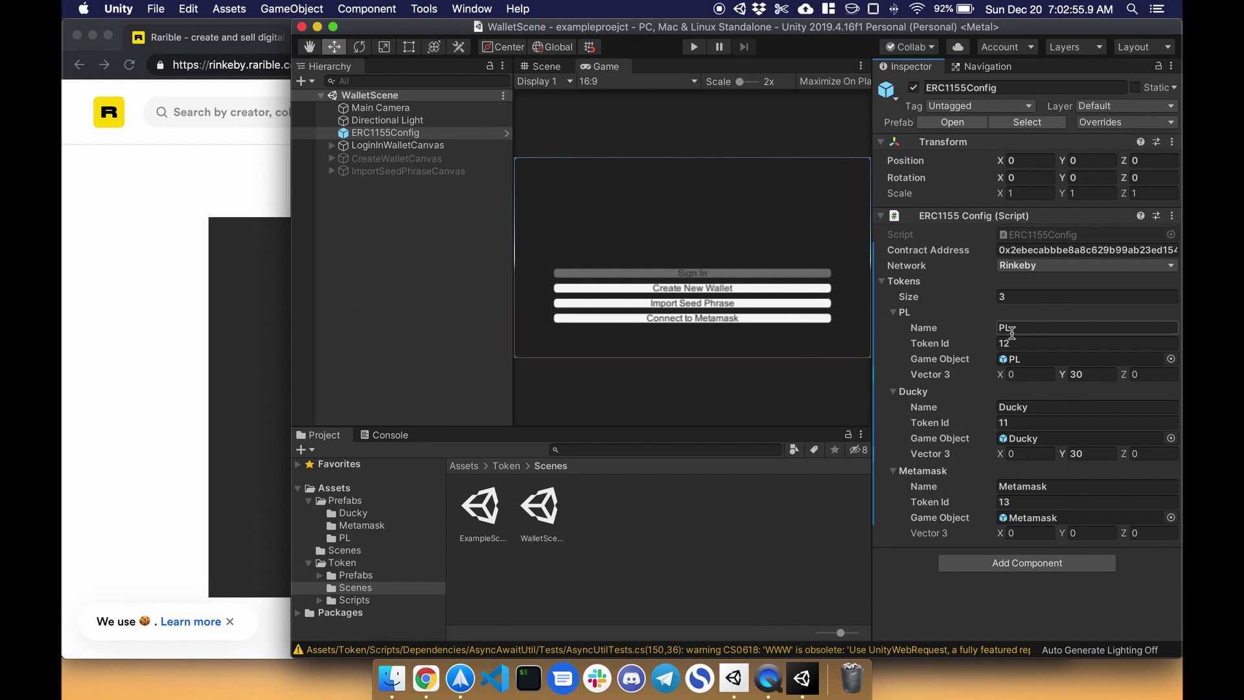
{"action": "left_click", "coordinate": [65, 256]}
{"action": "scroll", "coordinate": [147, 273], "scroll_direction": "left", "scroll_amount": 3}
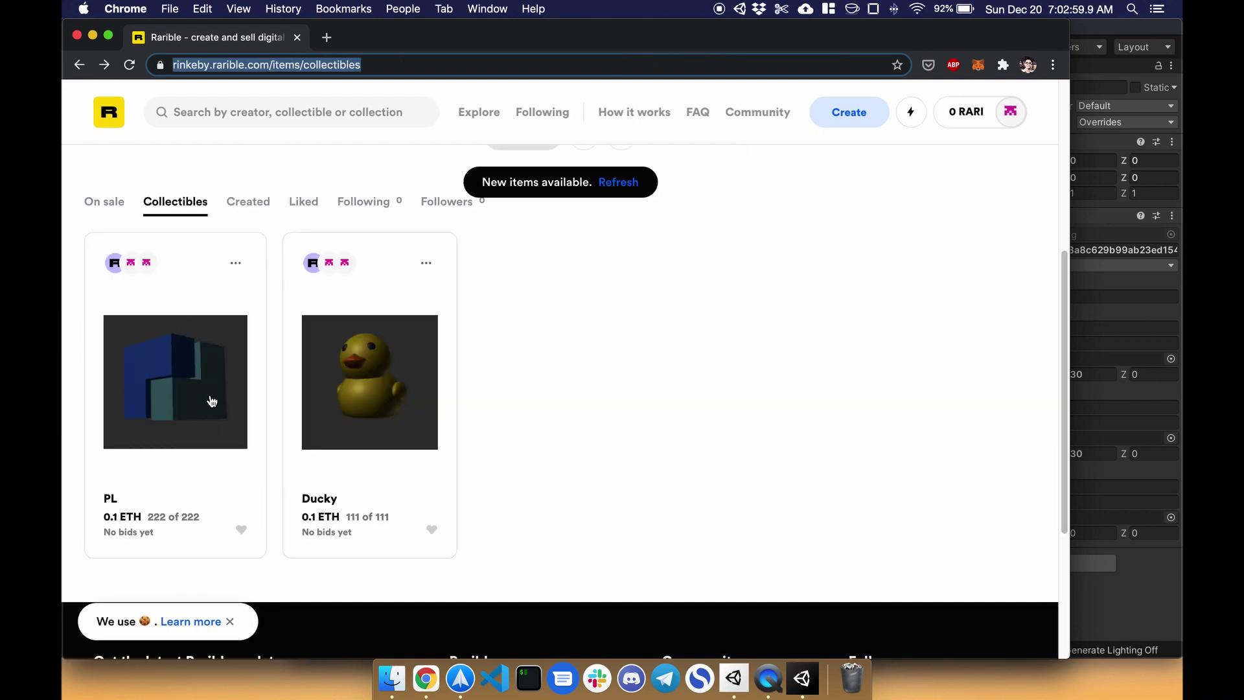
{"action": "left_click", "coordinate": [209, 397]}
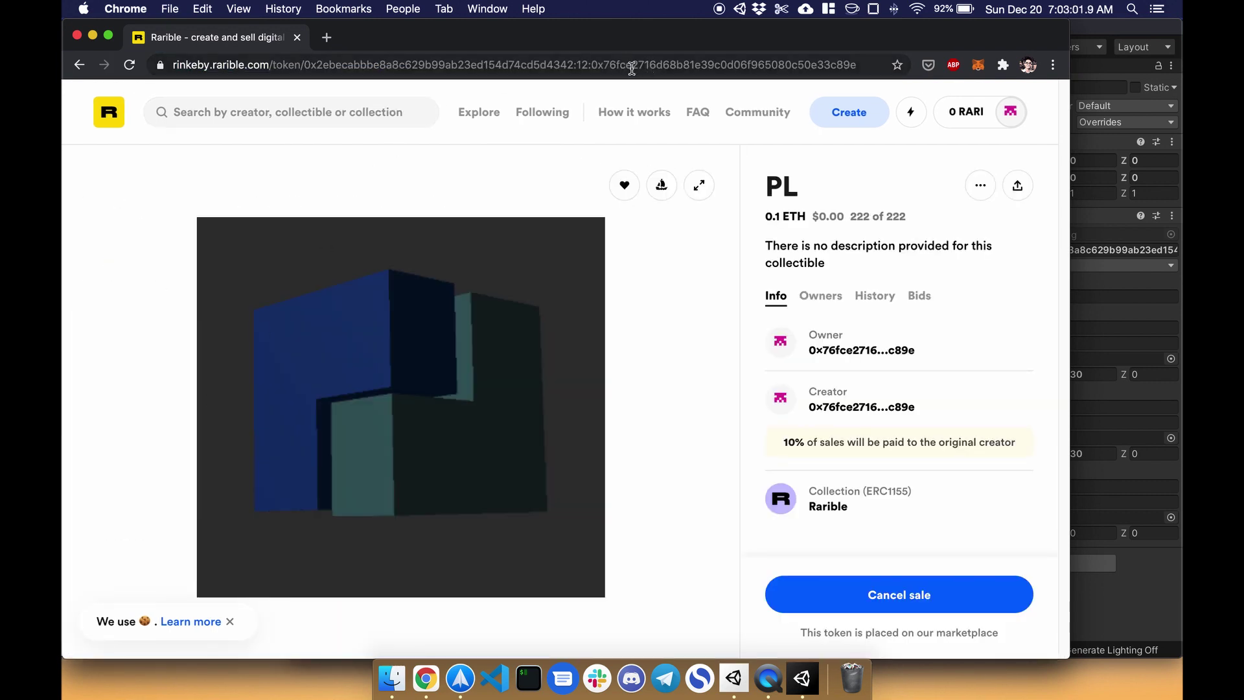
{"action": "double_click", "coordinate": [581, 66]}
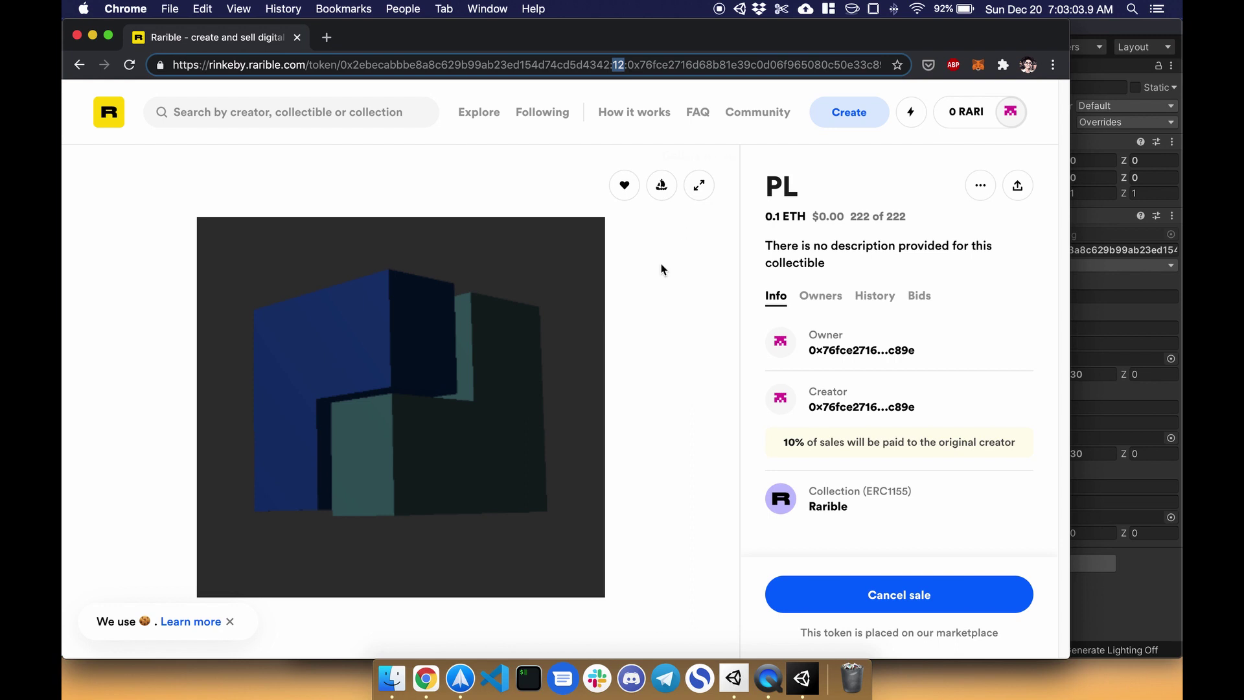
{"action": "type", "text": "11"}
{"action": "key", "text": "Return"}
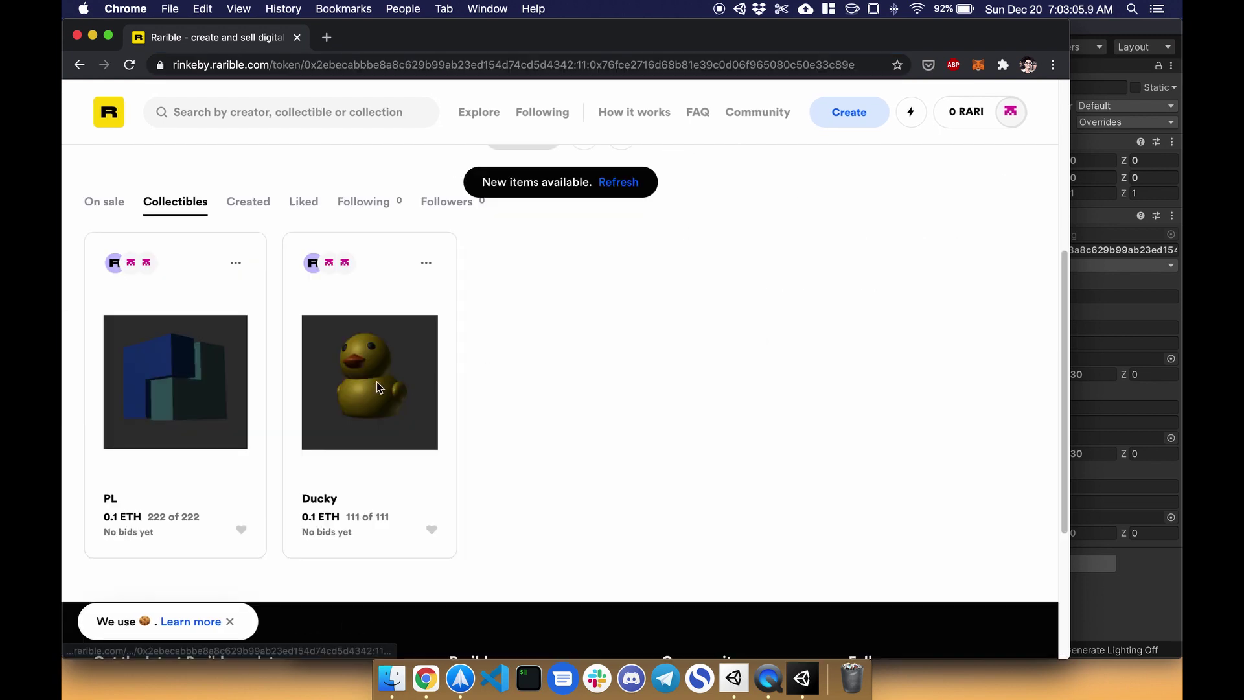
{"action": "left_click", "coordinate": [379, 387]}
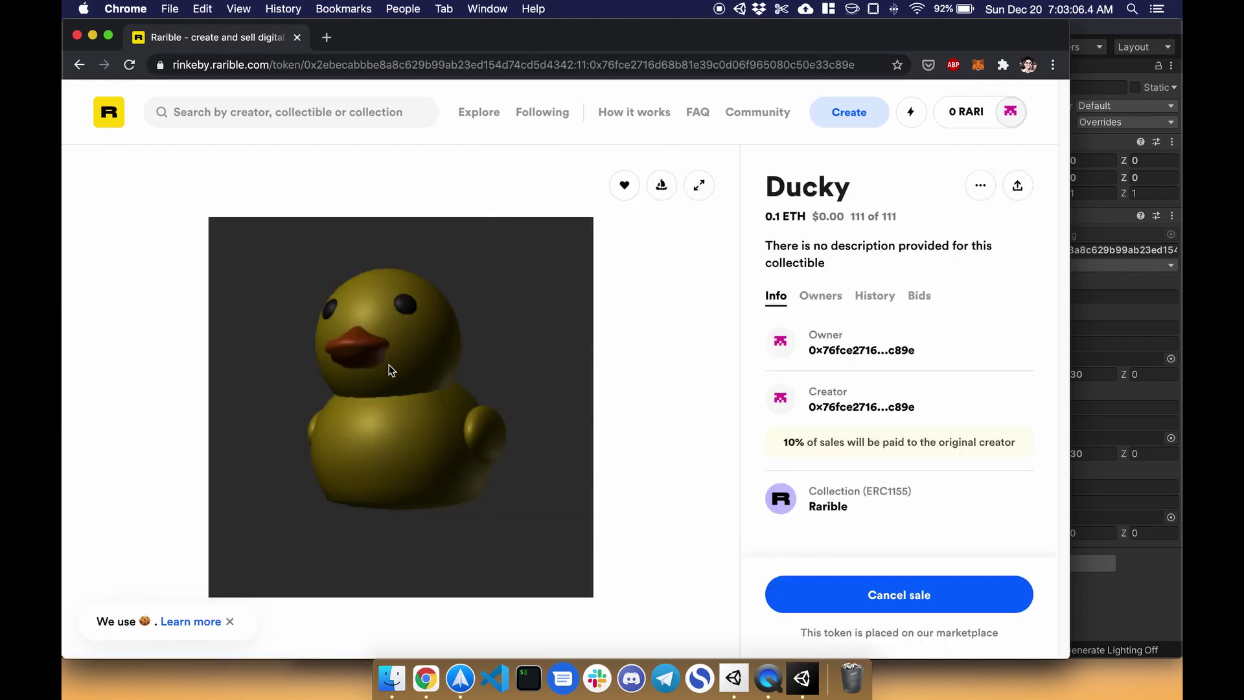
{"action": "left_click", "coordinate": [587, 65]}
{"action": "left_click", "coordinate": [1127, 333]}
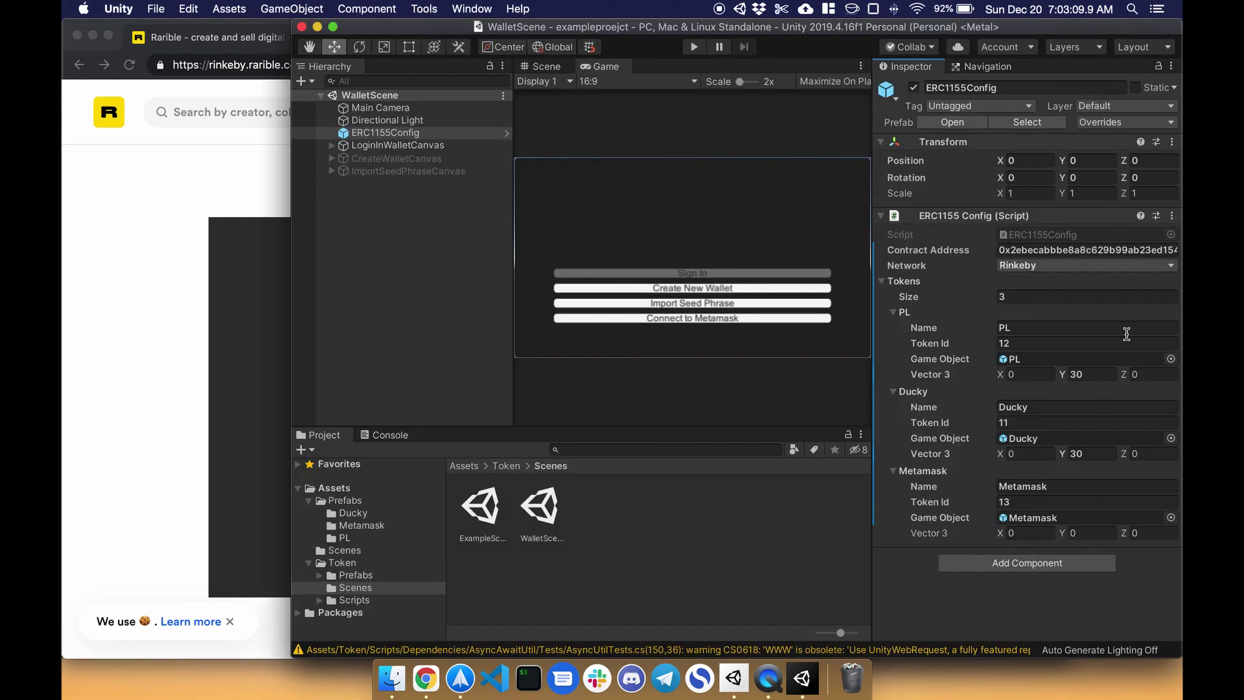
{"action": "left_click", "coordinate": [120, 295]}
{"action": "key", "text": "super+bracketleft"}
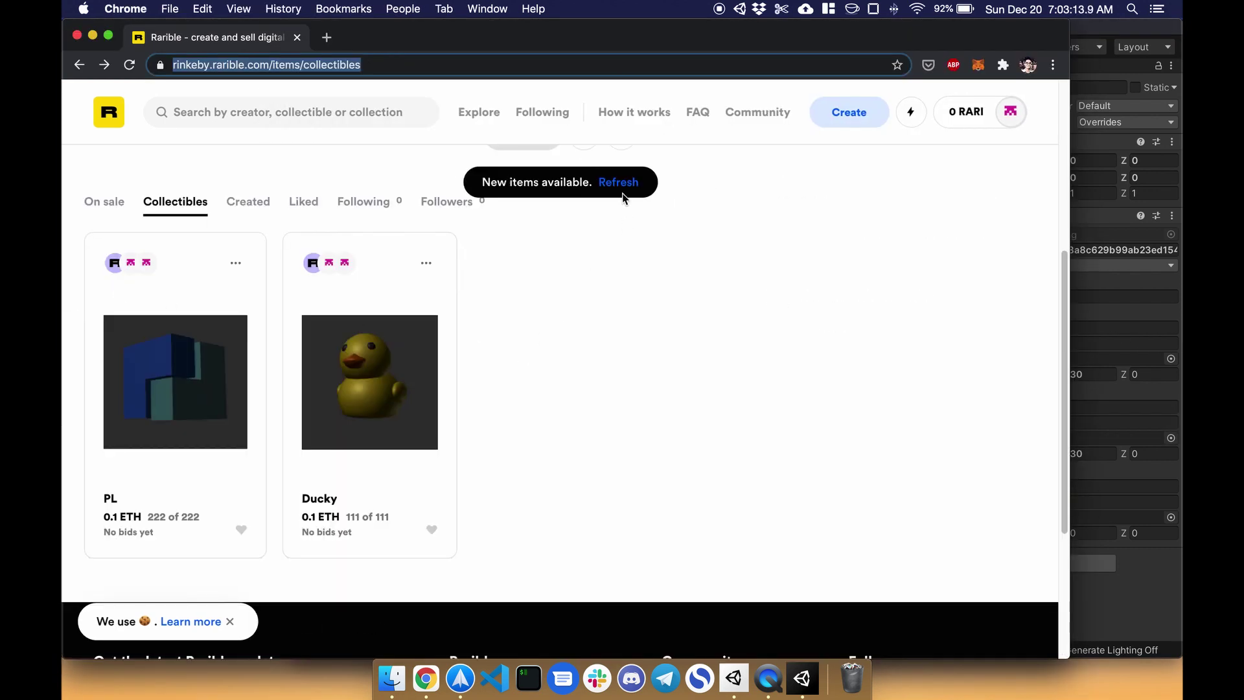
{"action": "left_click", "coordinate": [622, 192]}
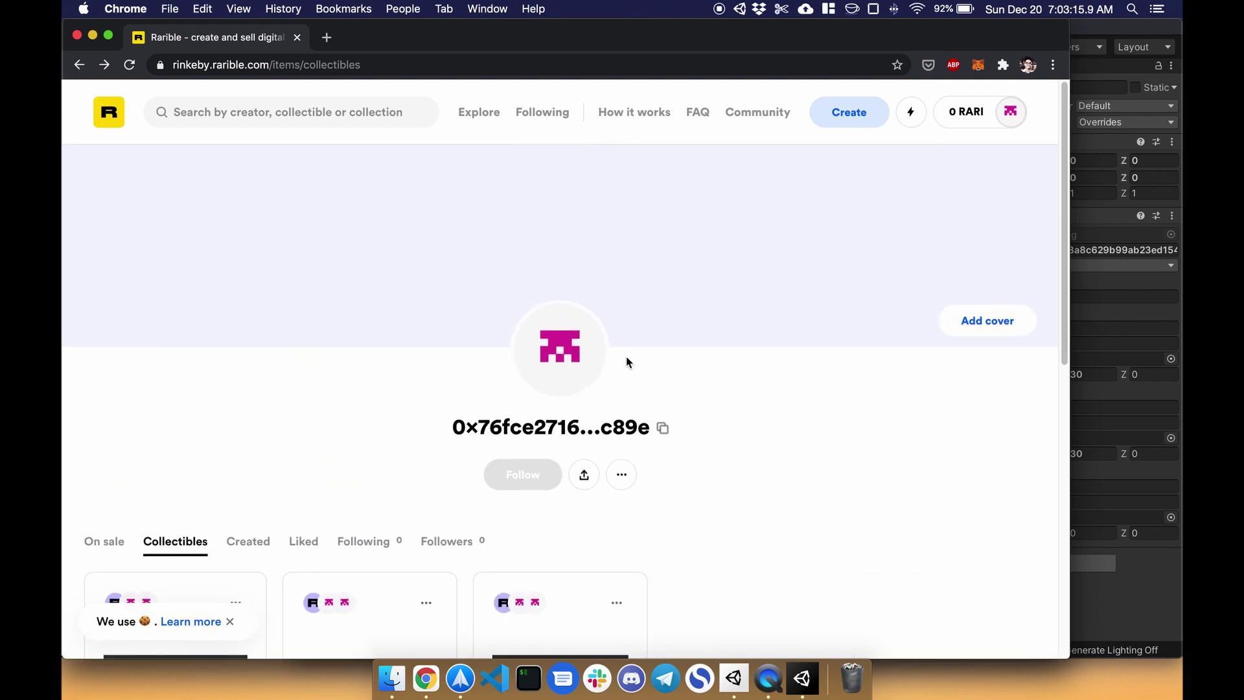
{"action": "scroll", "coordinate": [625, 361], "scroll_direction": "down", "scroll_amount": 10}
{"action": "scroll", "coordinate": [625, 361], "scroll_direction": "up", "scroll_amount": 5}
{"action": "left_click", "coordinate": [168, 321]}
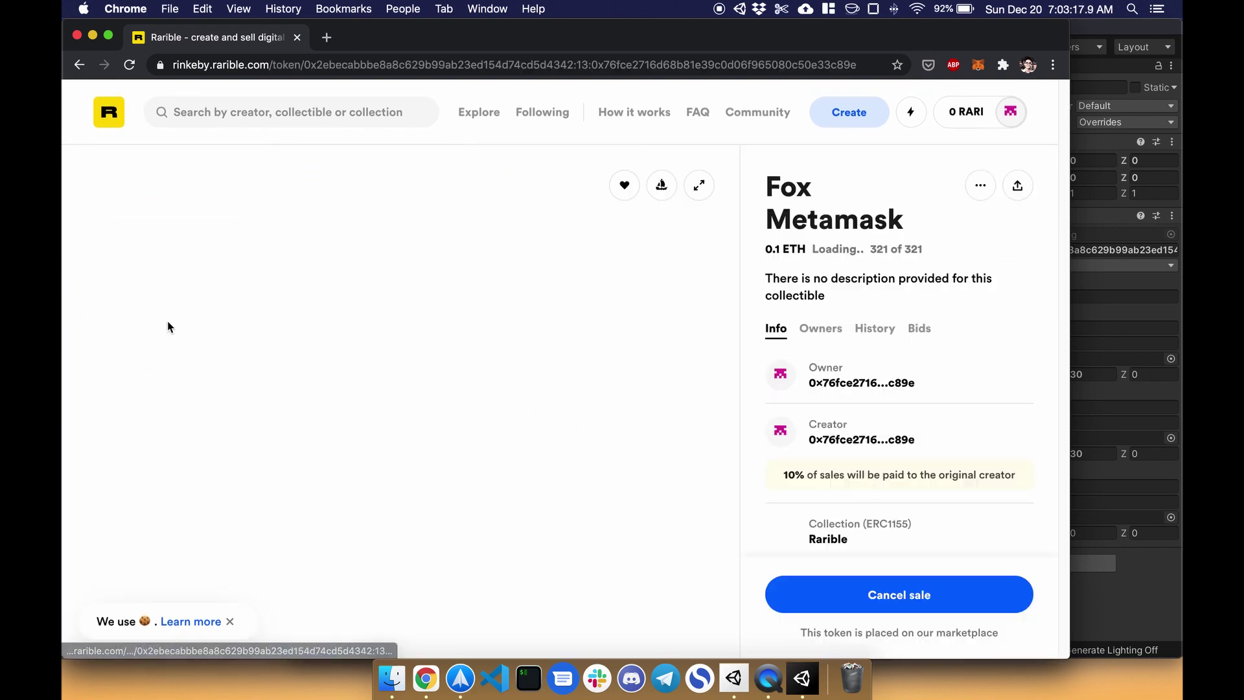
{"action": "double_click", "coordinate": [582, 64]}
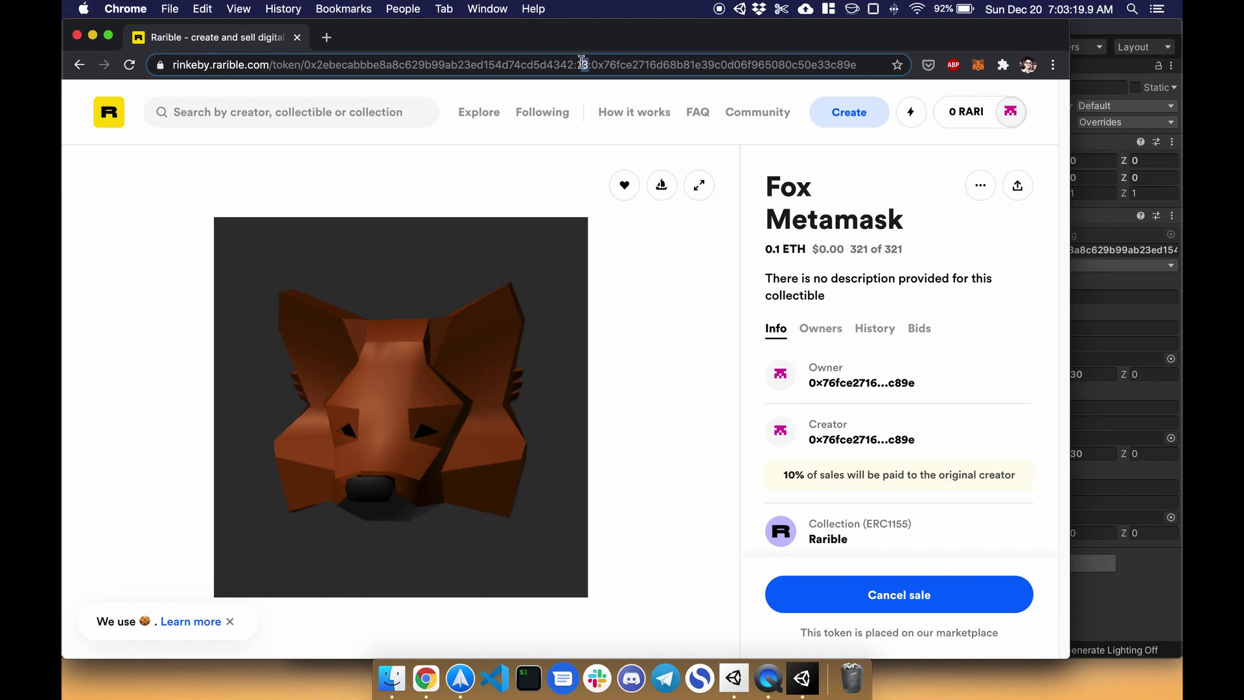
{"action": "left_click", "coordinate": [1127, 270]}
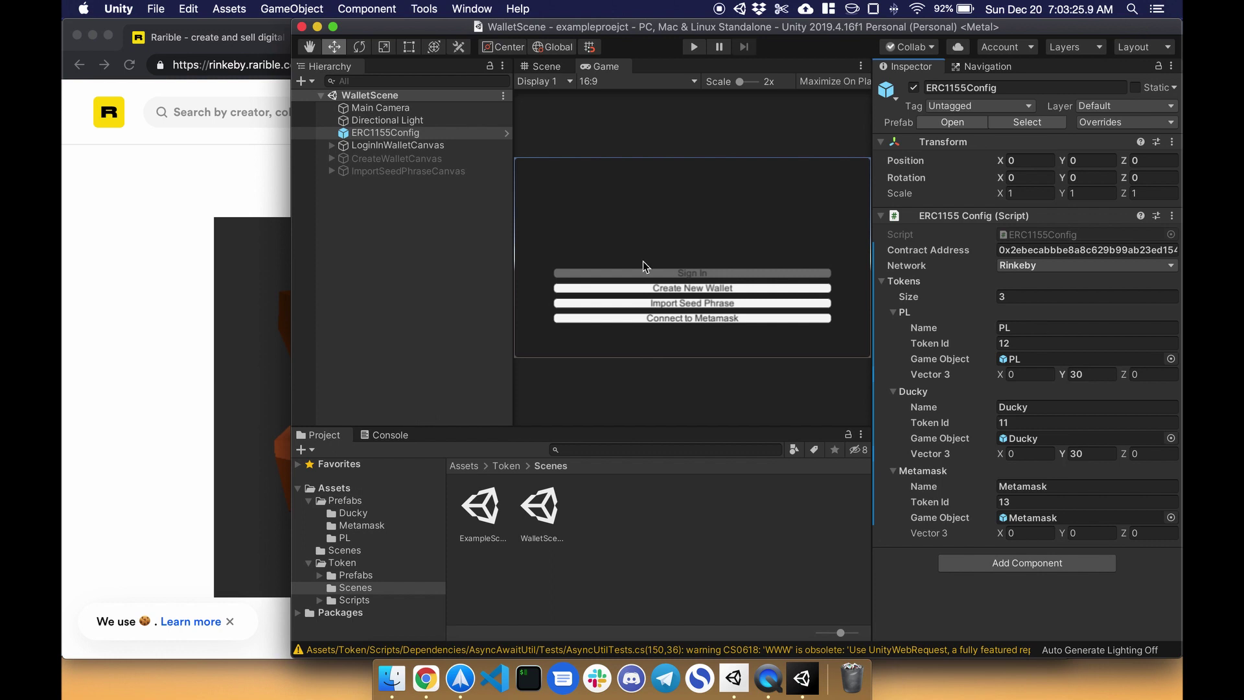
Step: Run WalletScene and create a new wallet, continuing past its seed phrase
{"action": "left_click", "coordinate": [550, 514]}
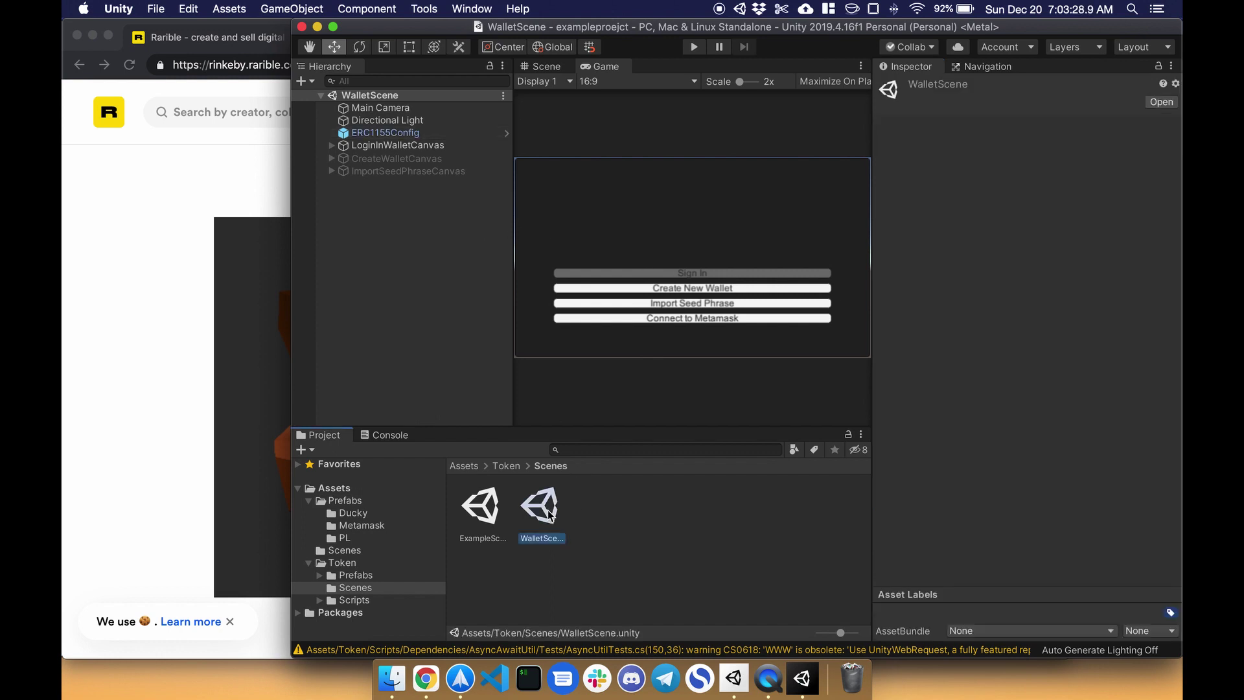
{"action": "left_click", "coordinate": [696, 49]}
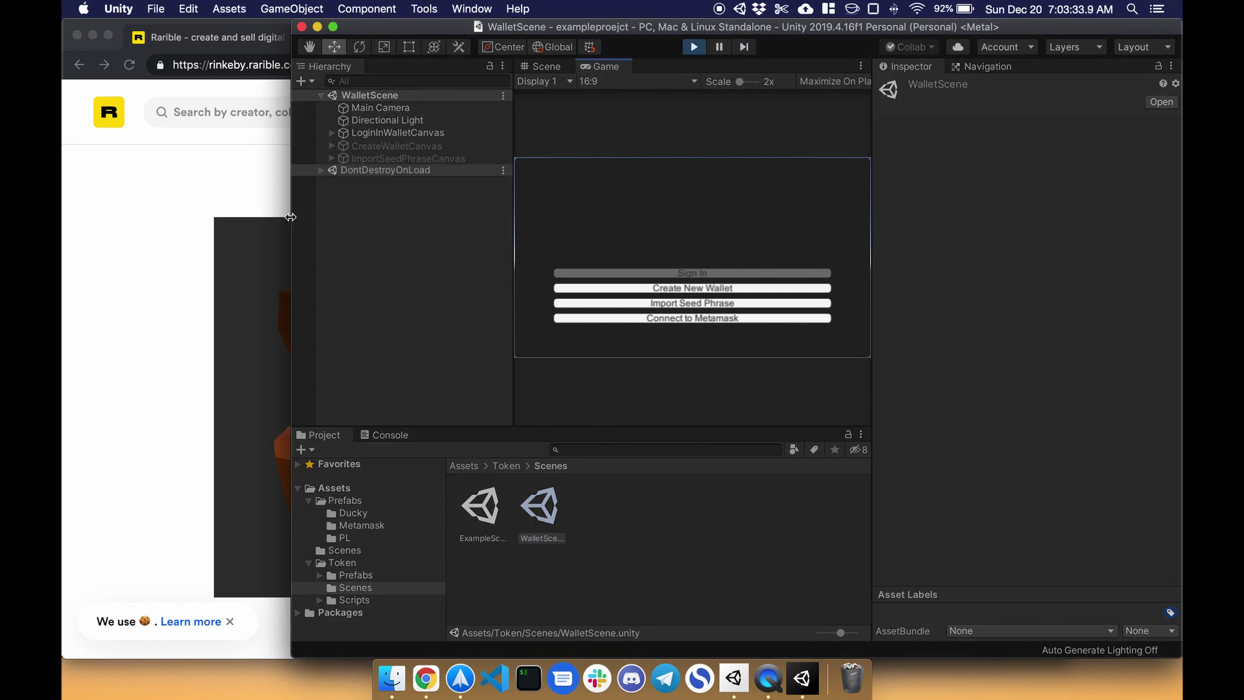
{"action": "left_click_drag", "start_coordinate": [292, 216], "coordinate": [65, 214]}
{"action": "left_click", "coordinate": [550, 297]}
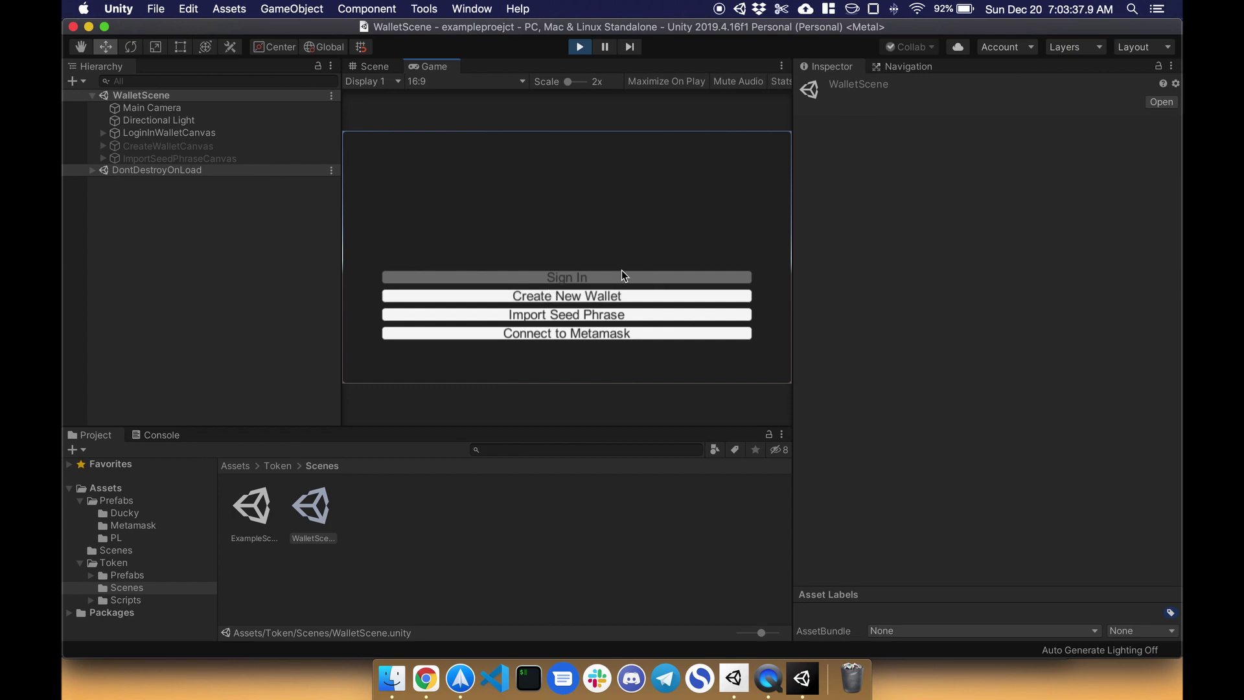
{"action": "left_click", "coordinate": [546, 298]}
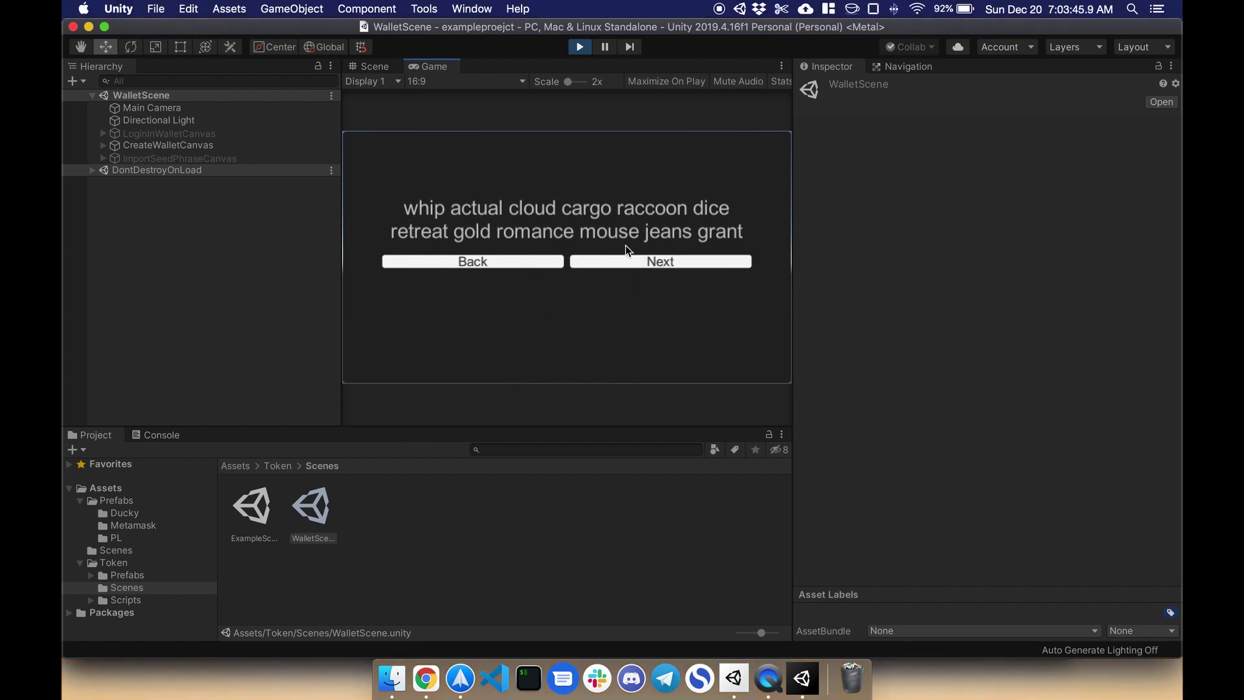
{"action": "left_click", "coordinate": [641, 262]}
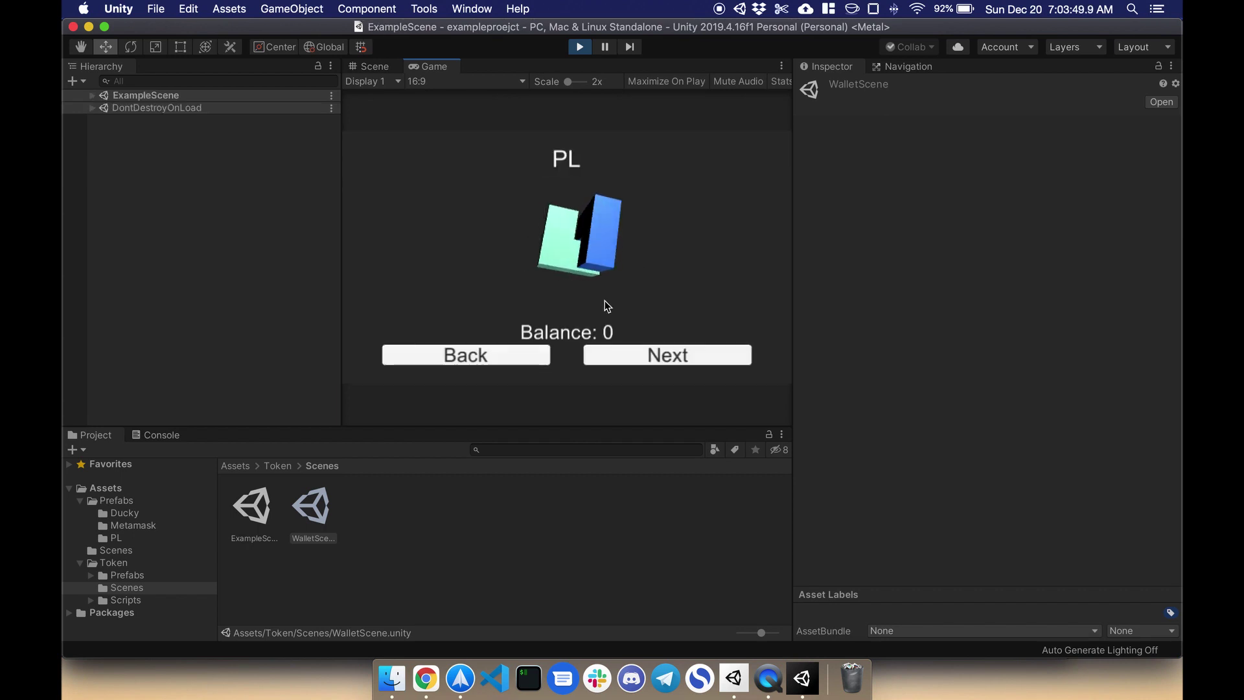
Step: Page through PL, Ducky and Metamask, all at balance 0, then stop Play mode
{"action": "left_click", "coordinate": [652, 353]}
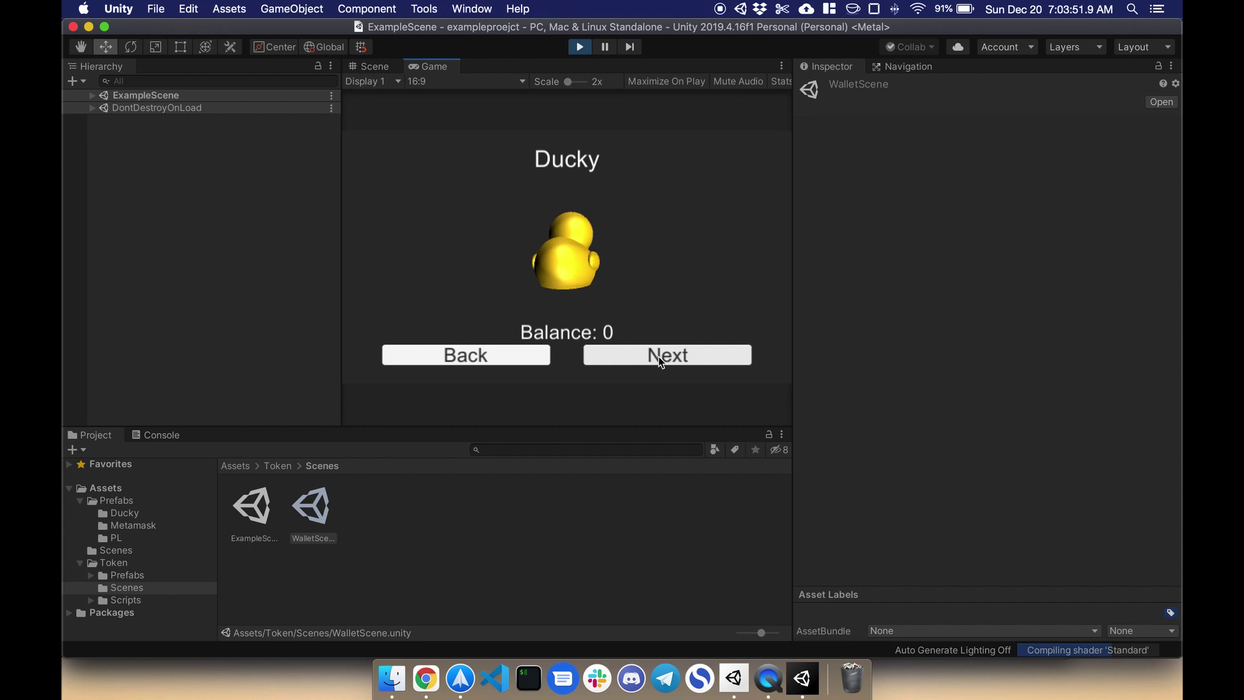
{"action": "left_click", "coordinate": [660, 357]}
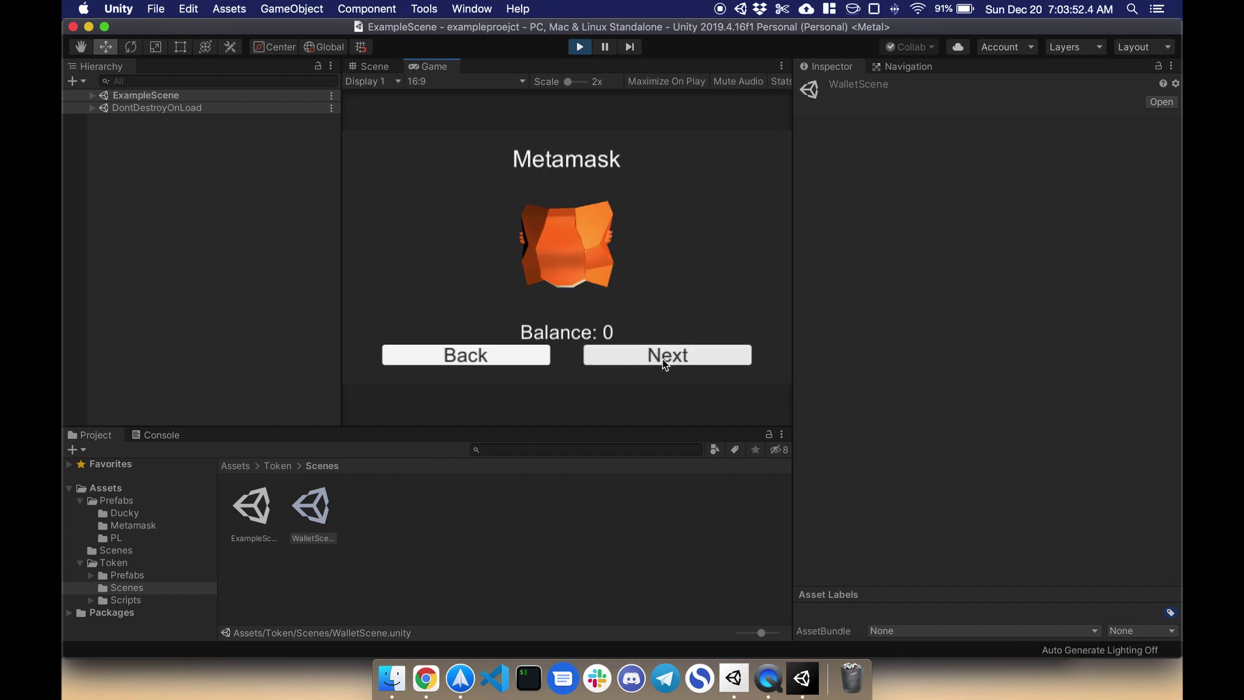
{"action": "left_click", "coordinate": [485, 352]}
{"action": "left_click", "coordinate": [484, 353]}
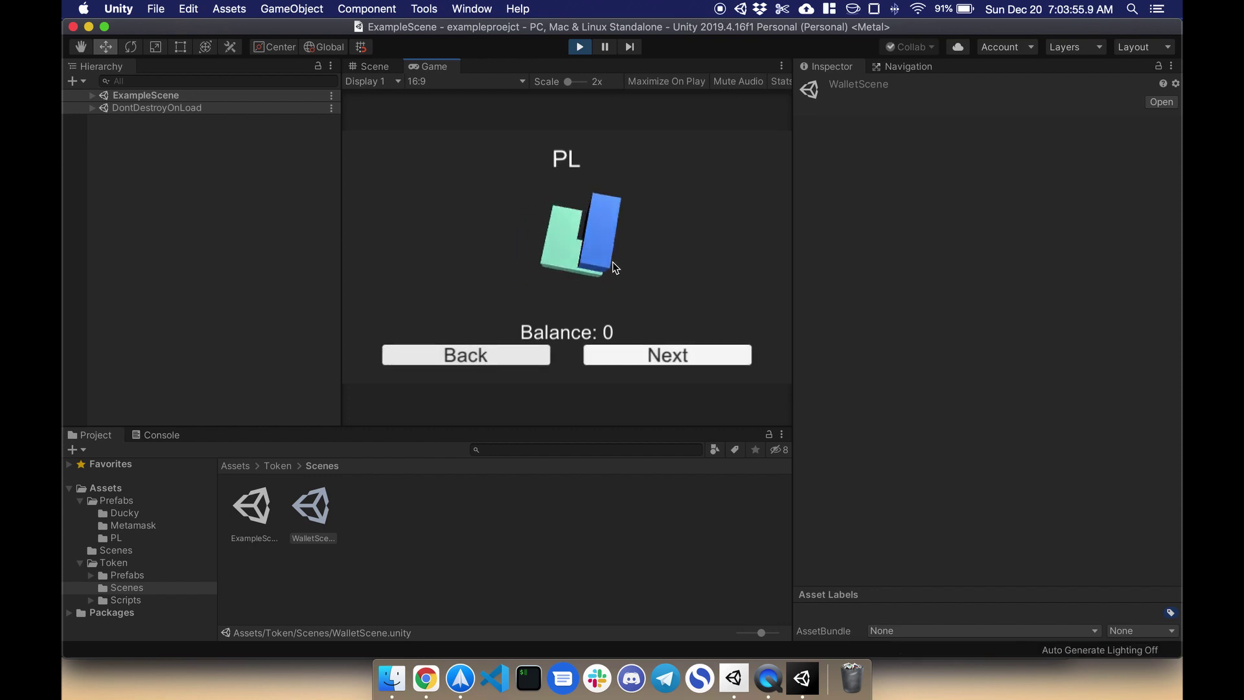
{"action": "key", "text": "super+p"}
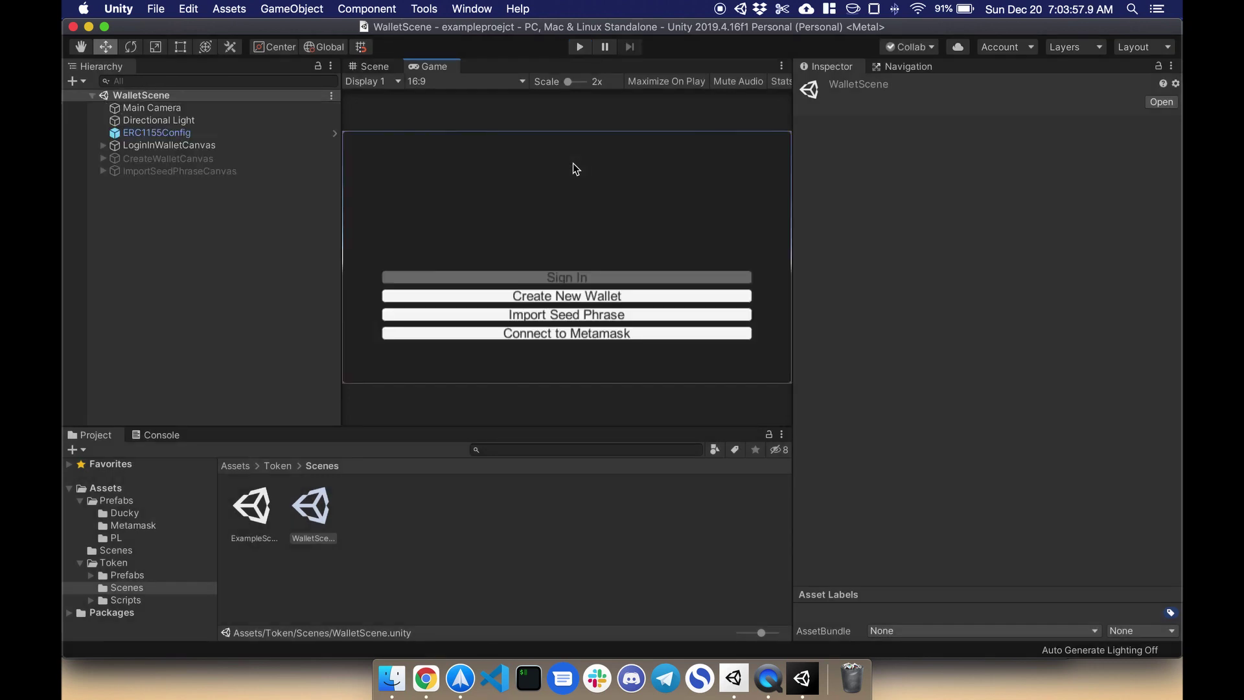
{"action": "left_click_drag", "start_coordinate": [65, 289], "coordinate": [175, 289]}
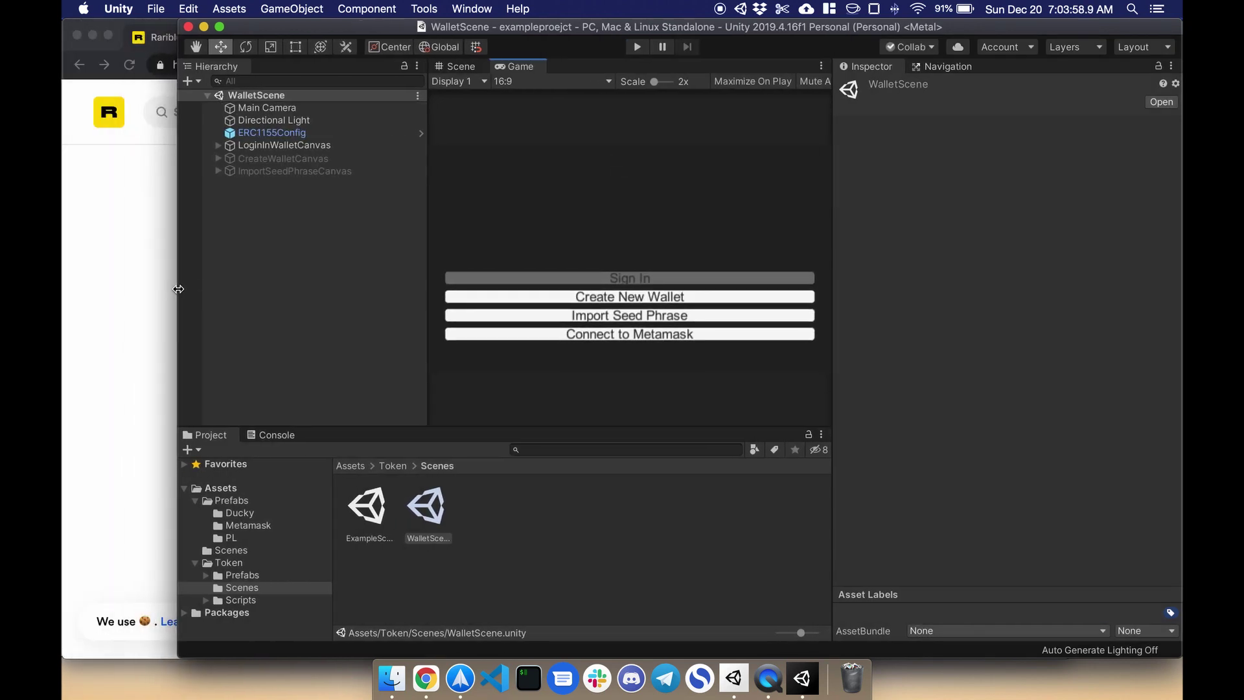
Step: Open the MetaMask wallet settings from the Rarible page
{"action": "left_click", "coordinate": [110, 292]}
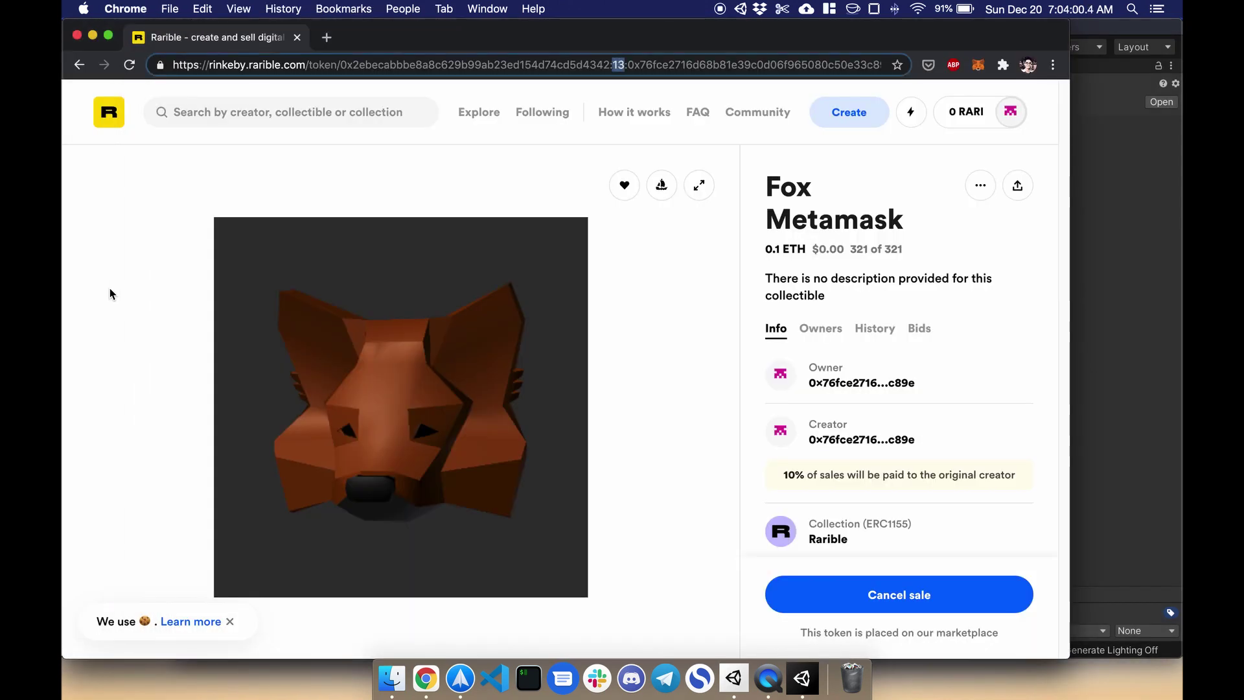
{"action": "left_click", "coordinate": [978, 66]}
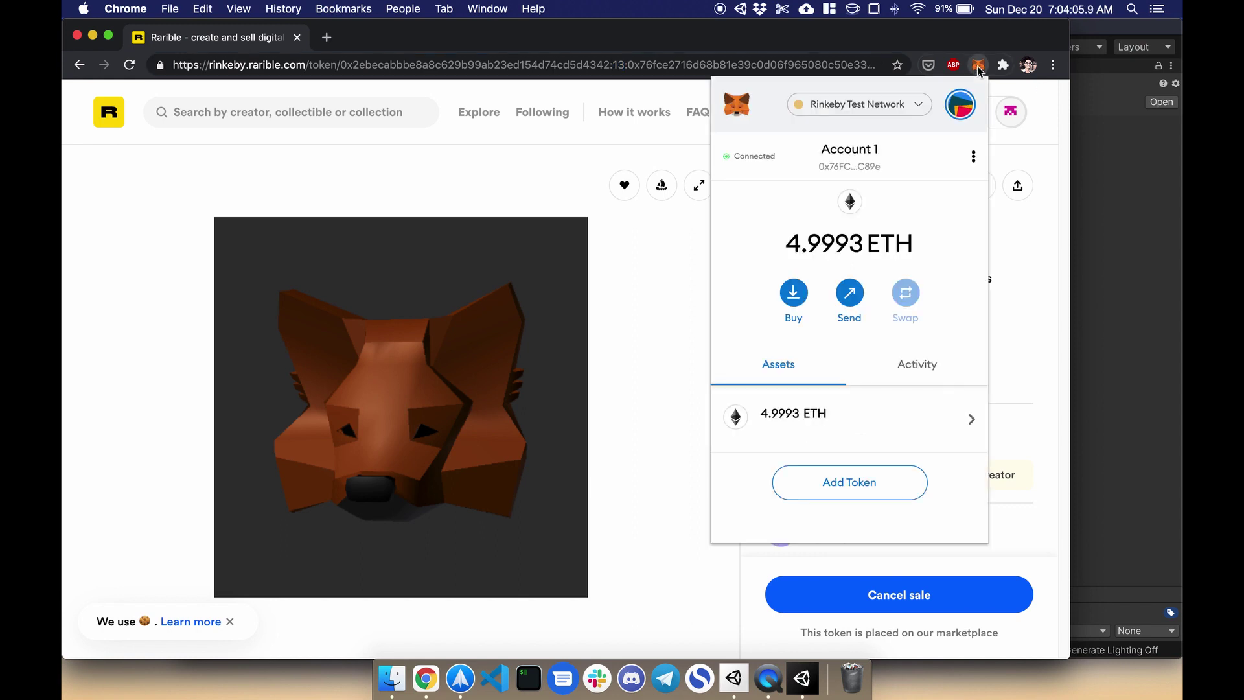
{"action": "left_click", "coordinate": [962, 109]}
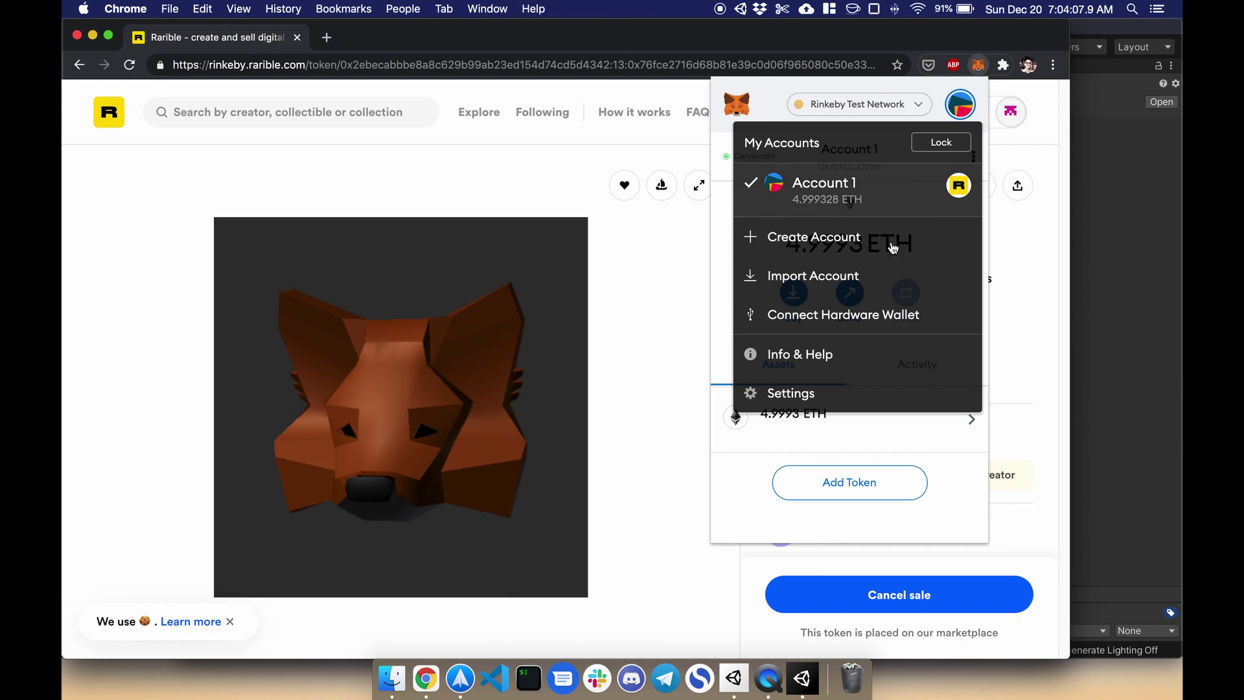
{"action": "left_click", "coordinate": [823, 392]}
{"action": "scroll", "coordinate": [834, 331], "scroll_direction": "down", "scroll_amount": 2}
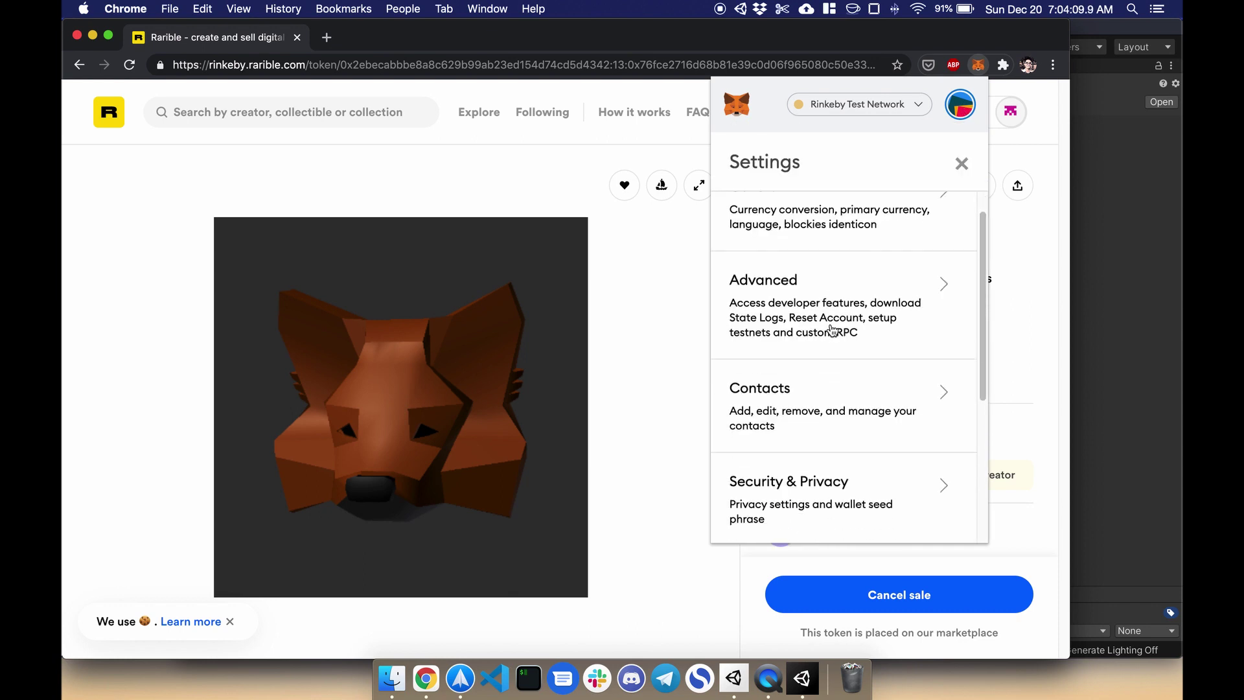
{"action": "scroll", "coordinate": [833, 329], "scroll_direction": "down", "scroll_amount": 3}
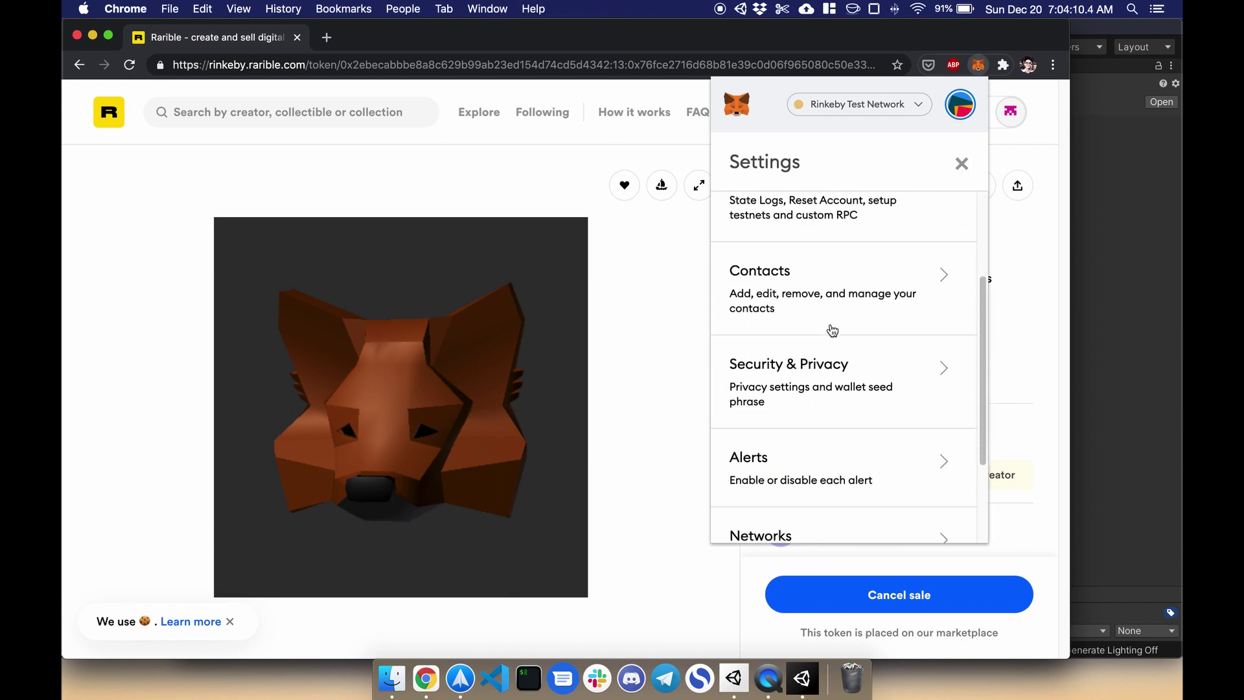
Step: Reveal the seed phrase in Security & Privacy using the password, and copy it
{"action": "left_click", "coordinate": [801, 390]}
{"action": "left_click", "coordinate": [833, 272]}
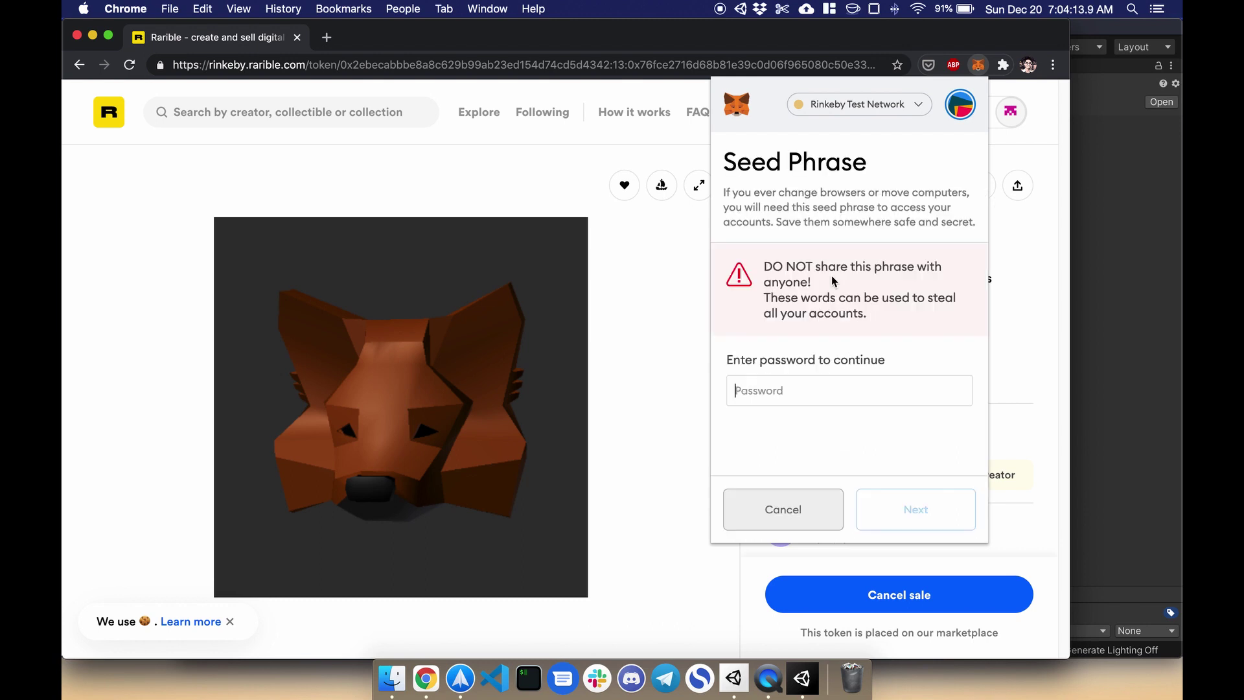
{"action": "type", "text": "••••"}
{"action": "left_click", "coordinate": [907, 519]}
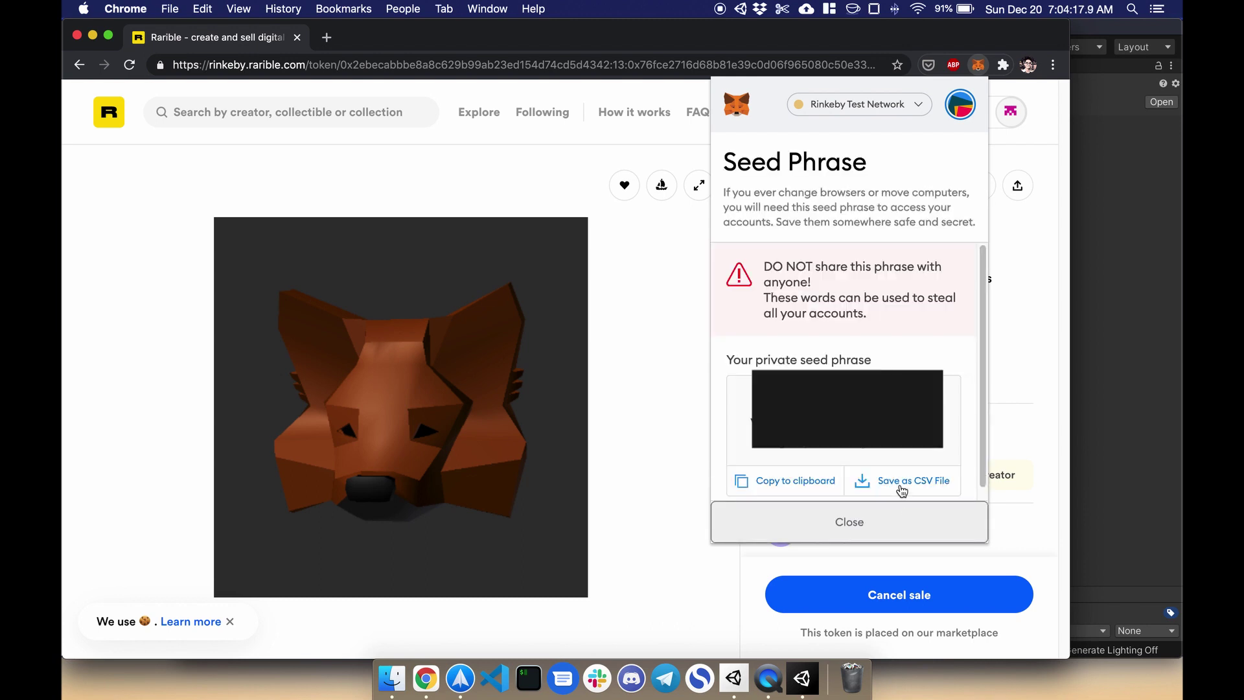
{"action": "scroll", "coordinate": [902, 491], "scroll_direction": "down", "scroll_amount": 1}
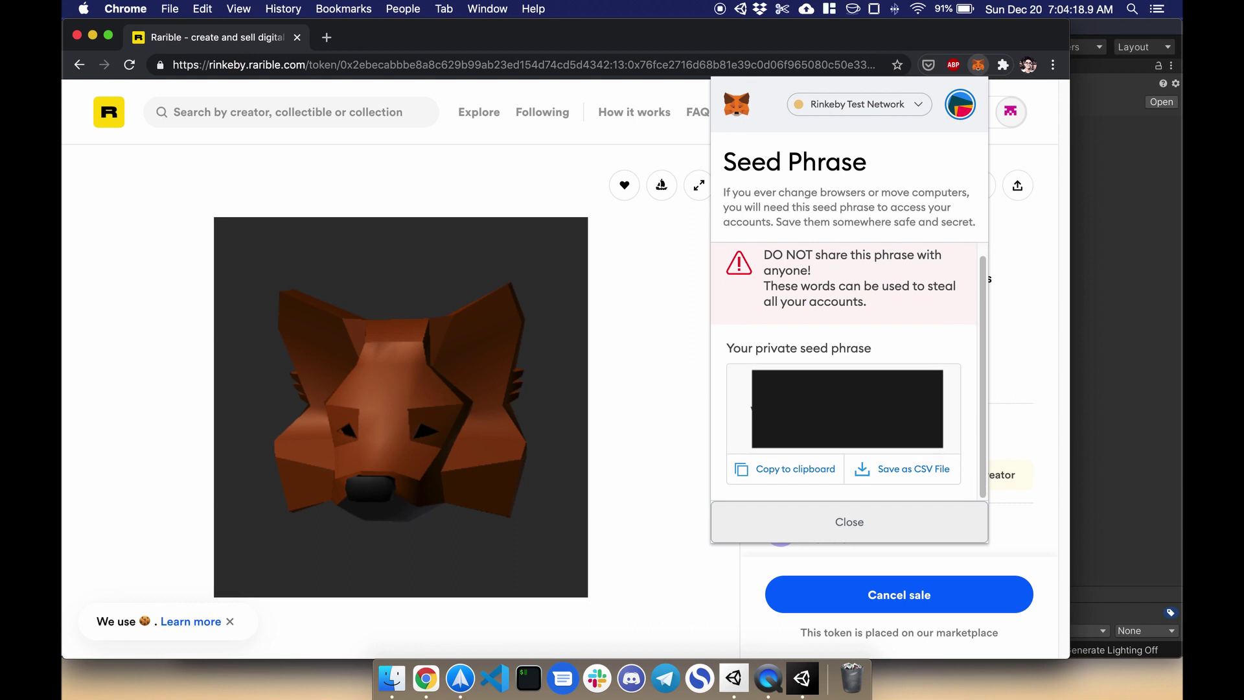
{"action": "left_click", "coordinate": [789, 474]}
Step: Run WalletScene and import the copied seed phrase to load token balances
{"action": "left_click", "coordinate": [1091, 378]}
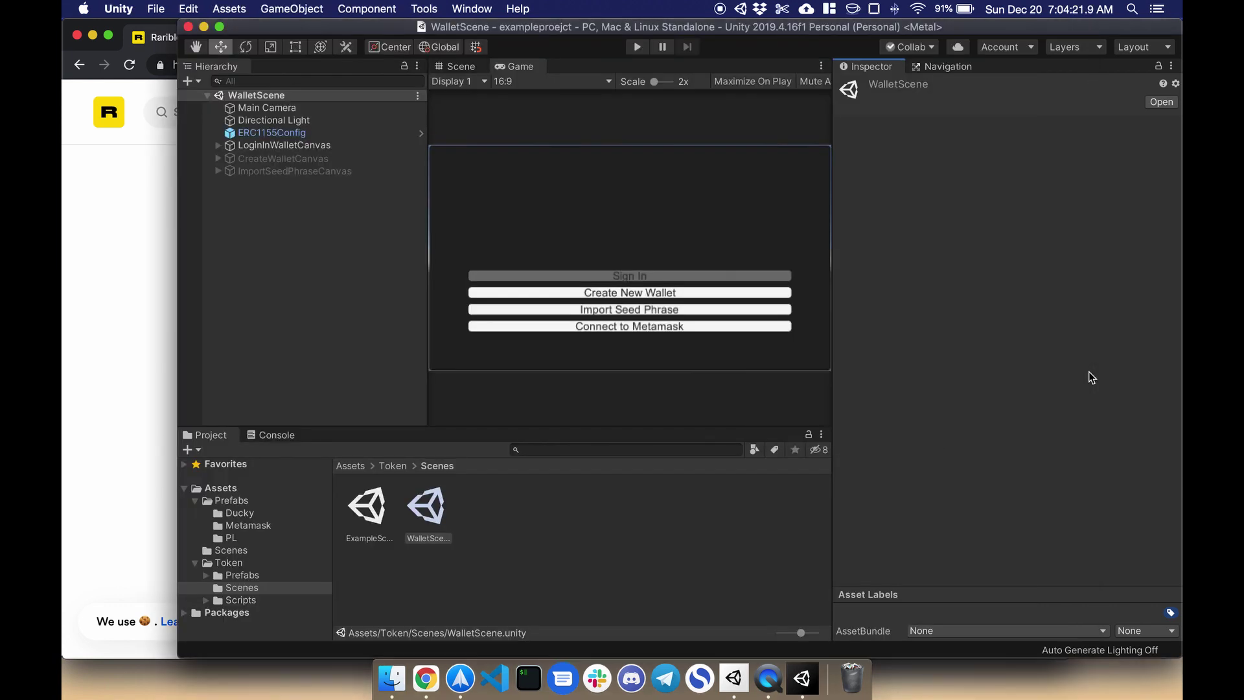
{"action": "left_click", "coordinate": [638, 46]}
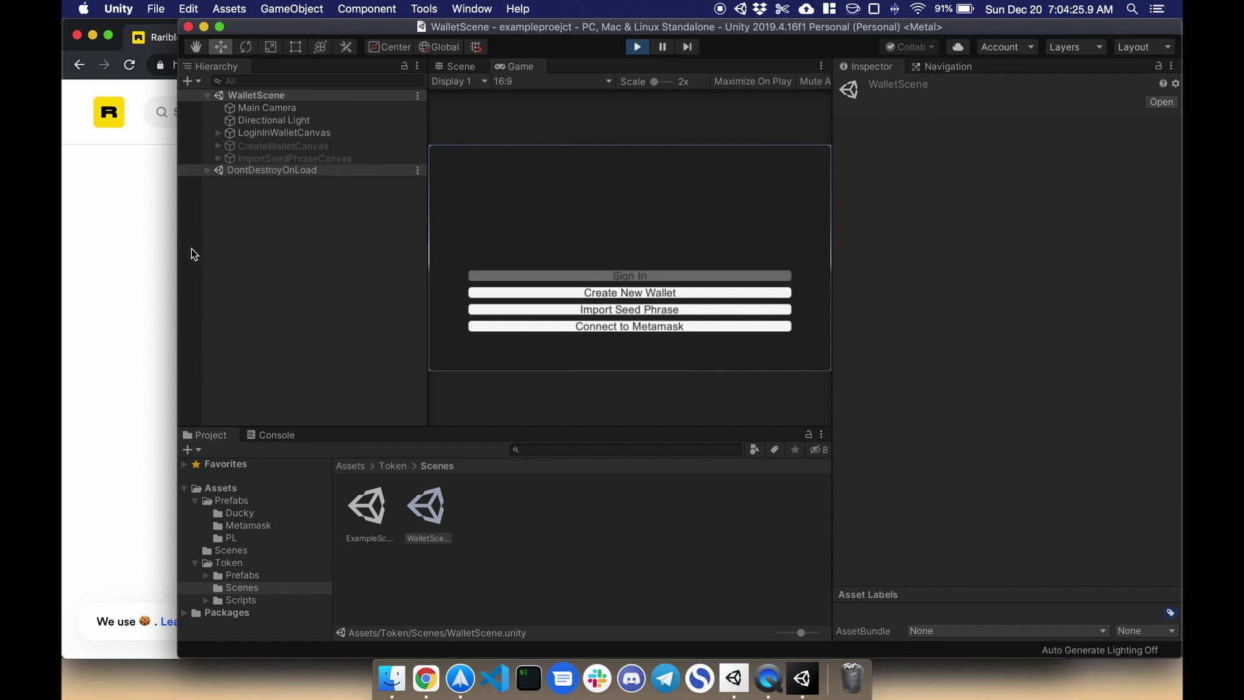
{"action": "left_click_drag", "start_coordinate": [176, 251], "coordinate": [65, 251]}
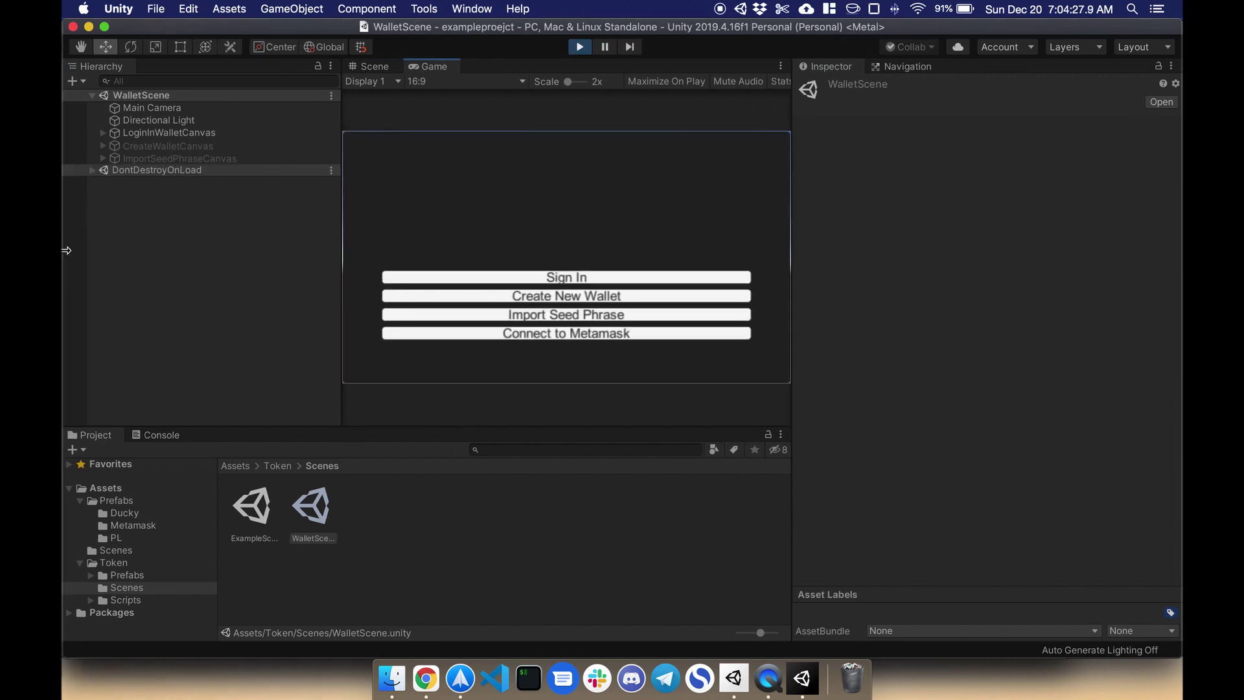
{"action": "left_click", "coordinate": [561, 316]}
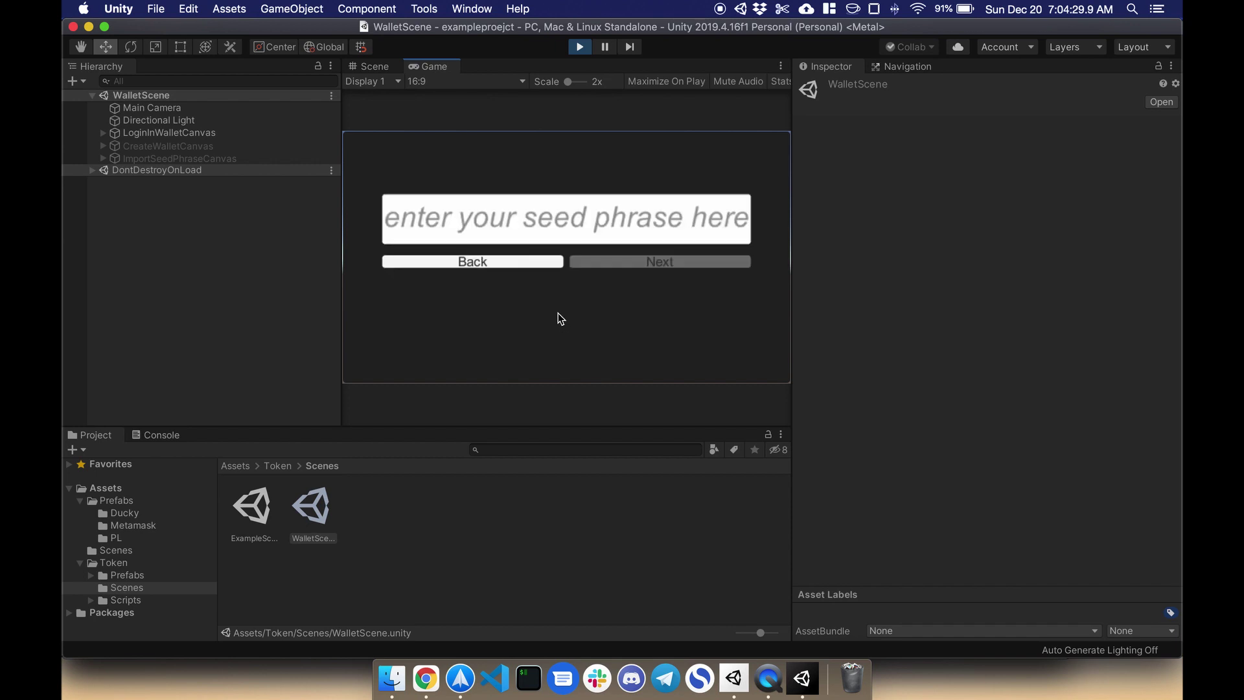
{"action": "left_click", "coordinate": [541, 223]}
{"action": "key", "text": "super+v"}
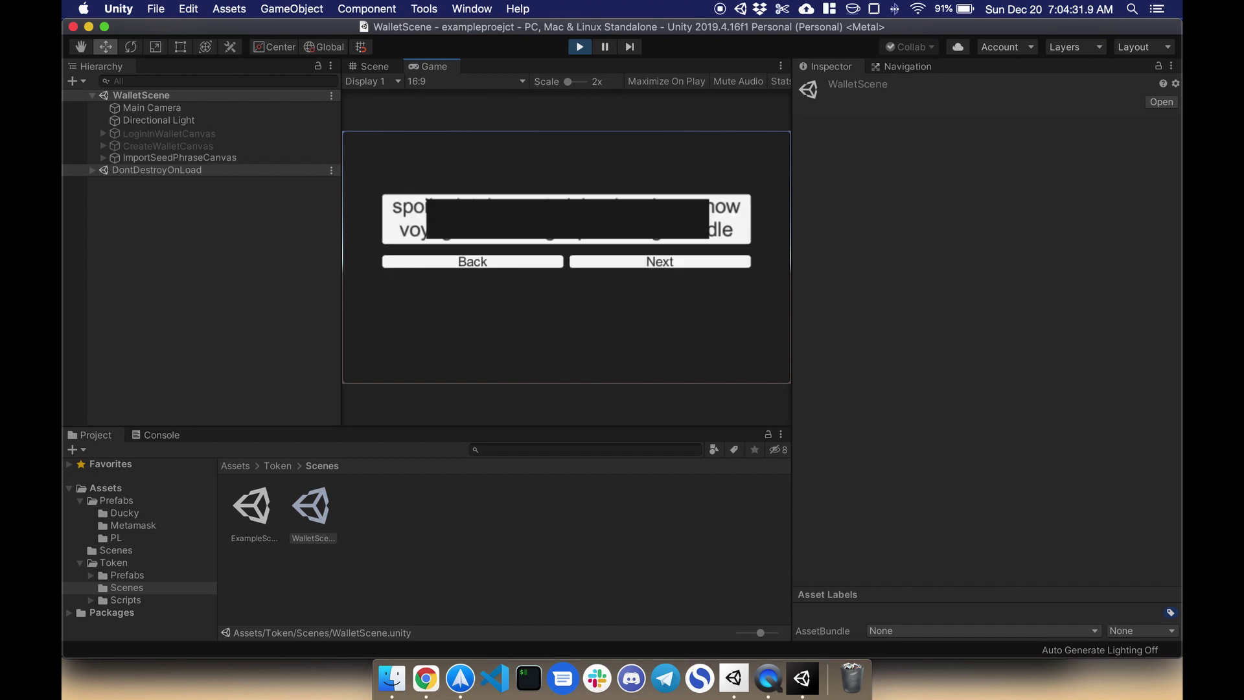
{"action": "left_click", "coordinate": [632, 262]}
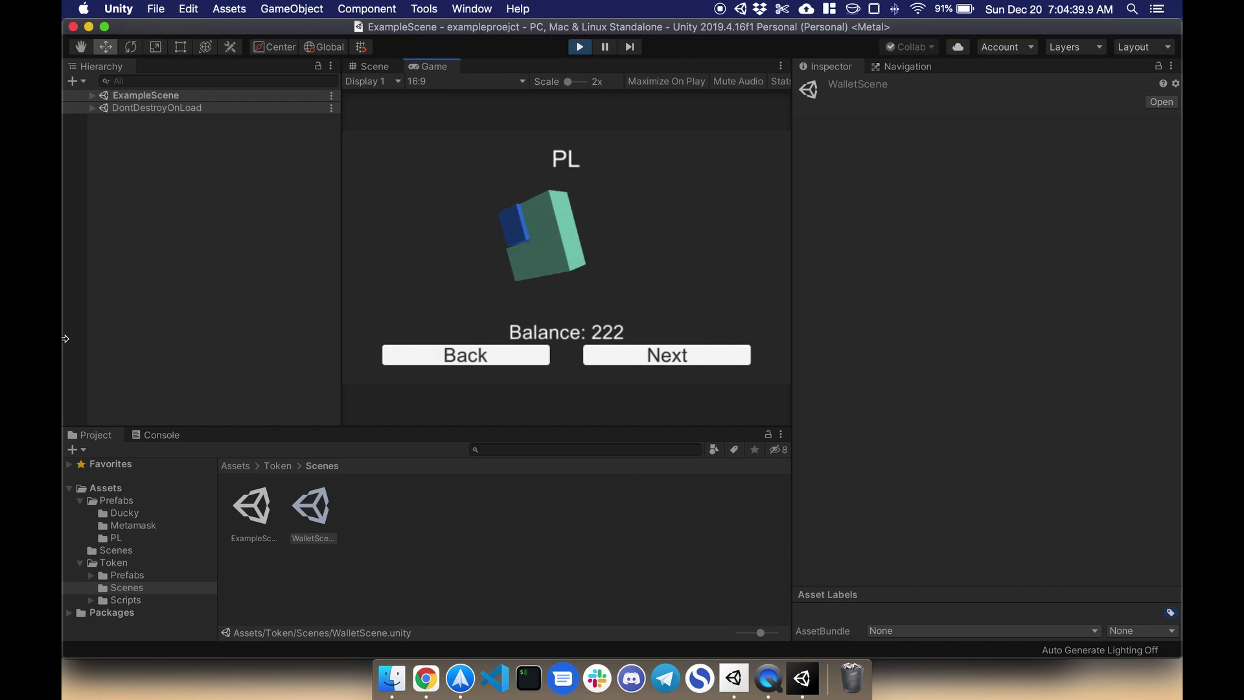
Step: Compare balances PL 222, Ducky 111, Metamask 321 with Rarible's 321 supply
{"action": "left_click_drag", "start_coordinate": [63, 339], "coordinate": [205, 338]}
{"action": "left_click", "coordinate": [145, 349]}
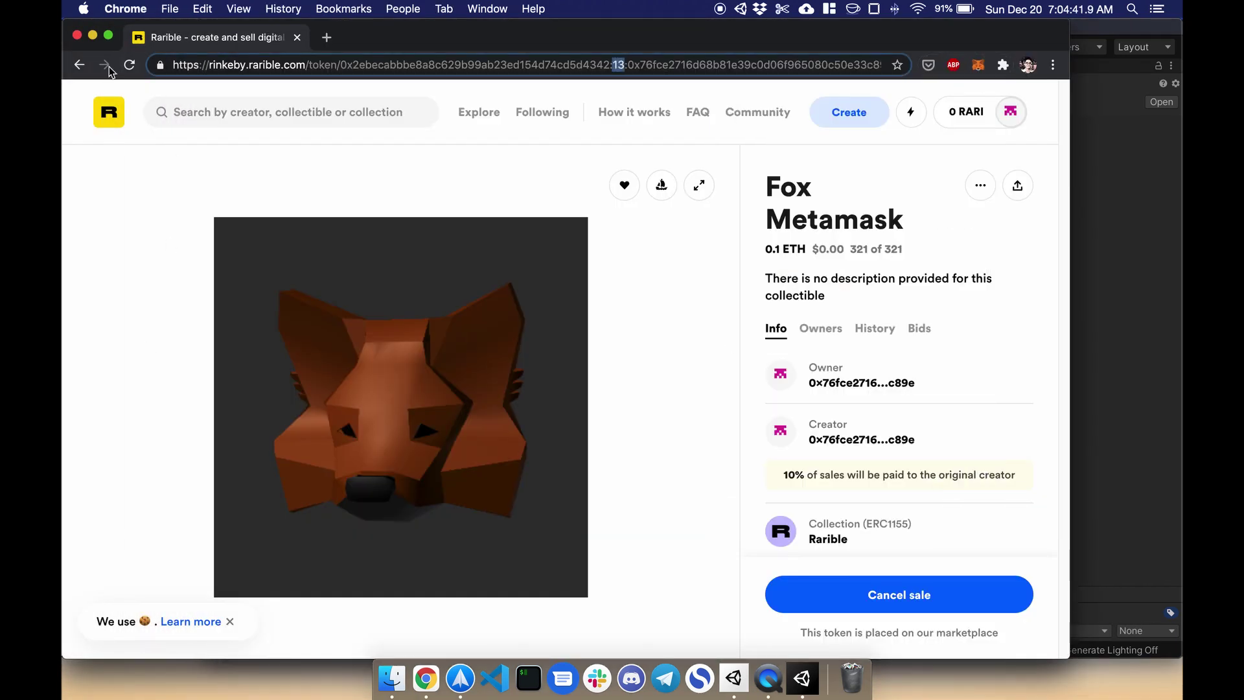
{"action": "left_click", "coordinate": [1176, 299]}
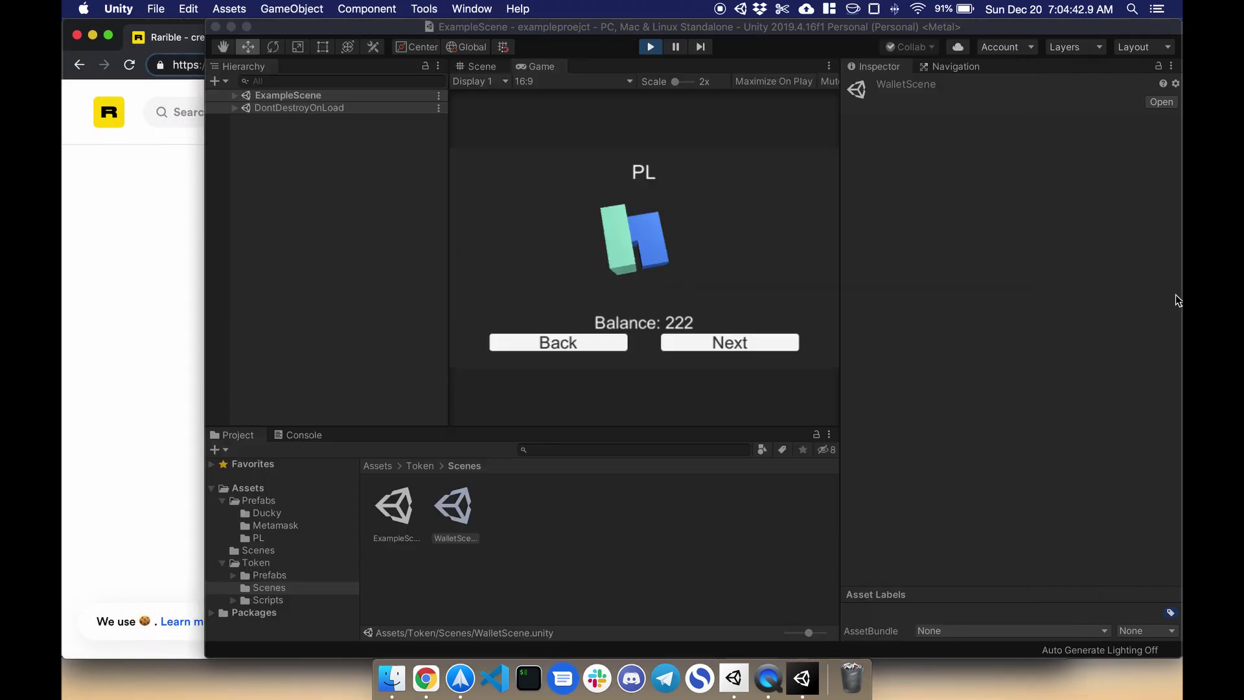
{"action": "left_click", "coordinate": [741, 344]}
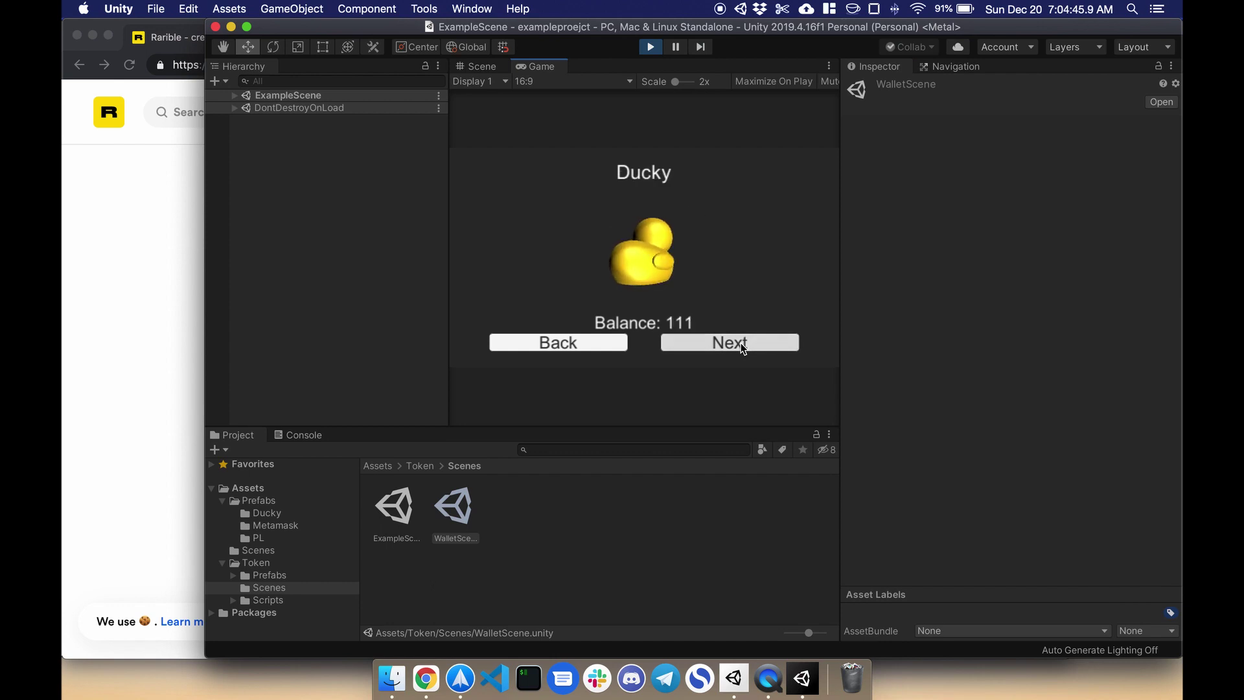
{"action": "left_click", "coordinate": [742, 344]}
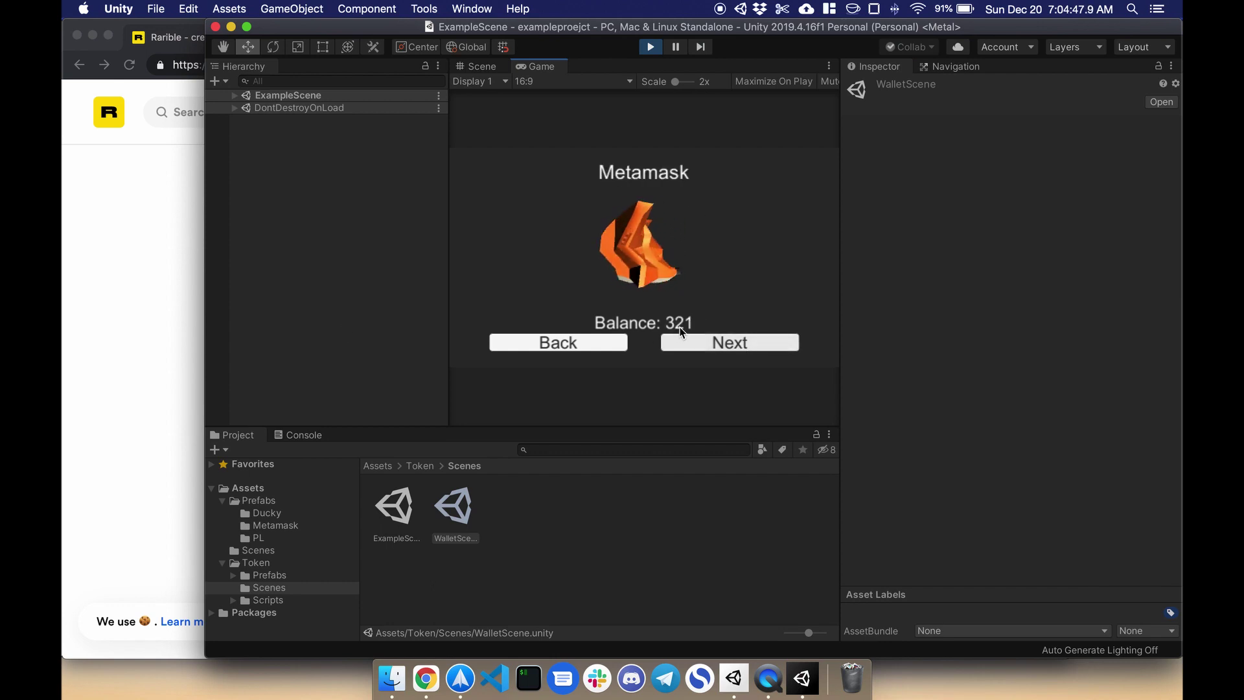
{"action": "left_click", "coordinate": [144, 306]}
{"action": "left_click_drag", "start_coordinate": [908, 252], "coordinate": [853, 252]}
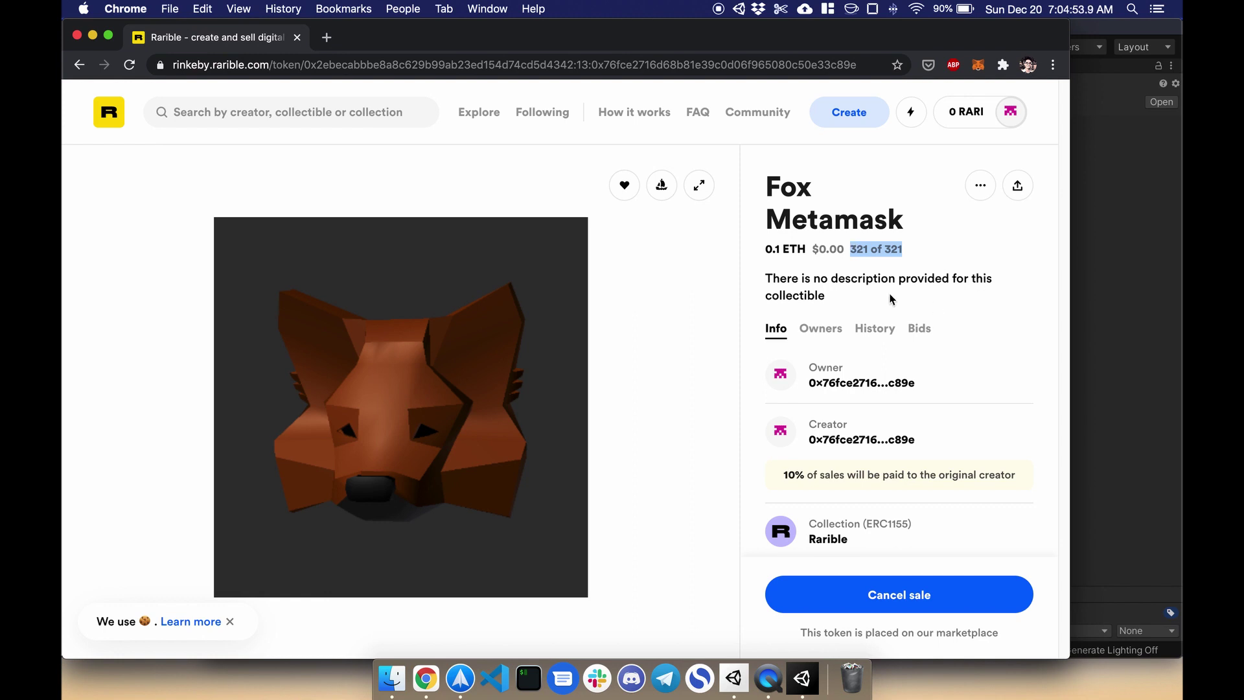
{"action": "left_click", "coordinate": [1104, 298]}
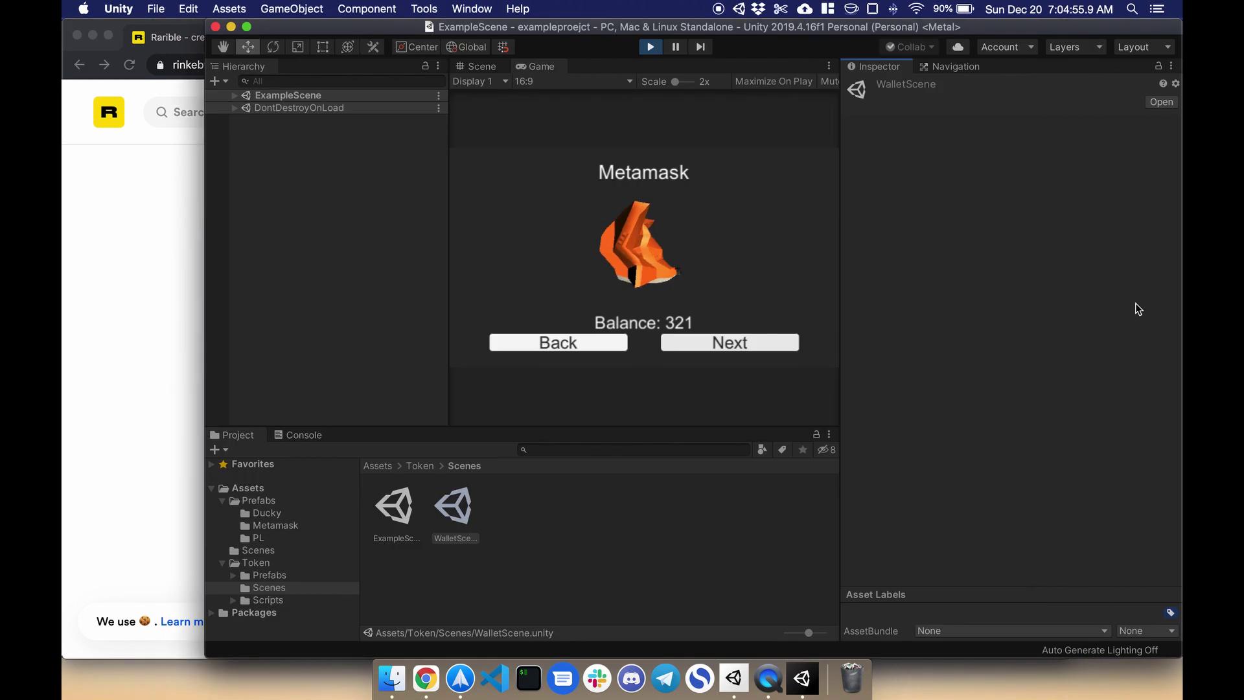